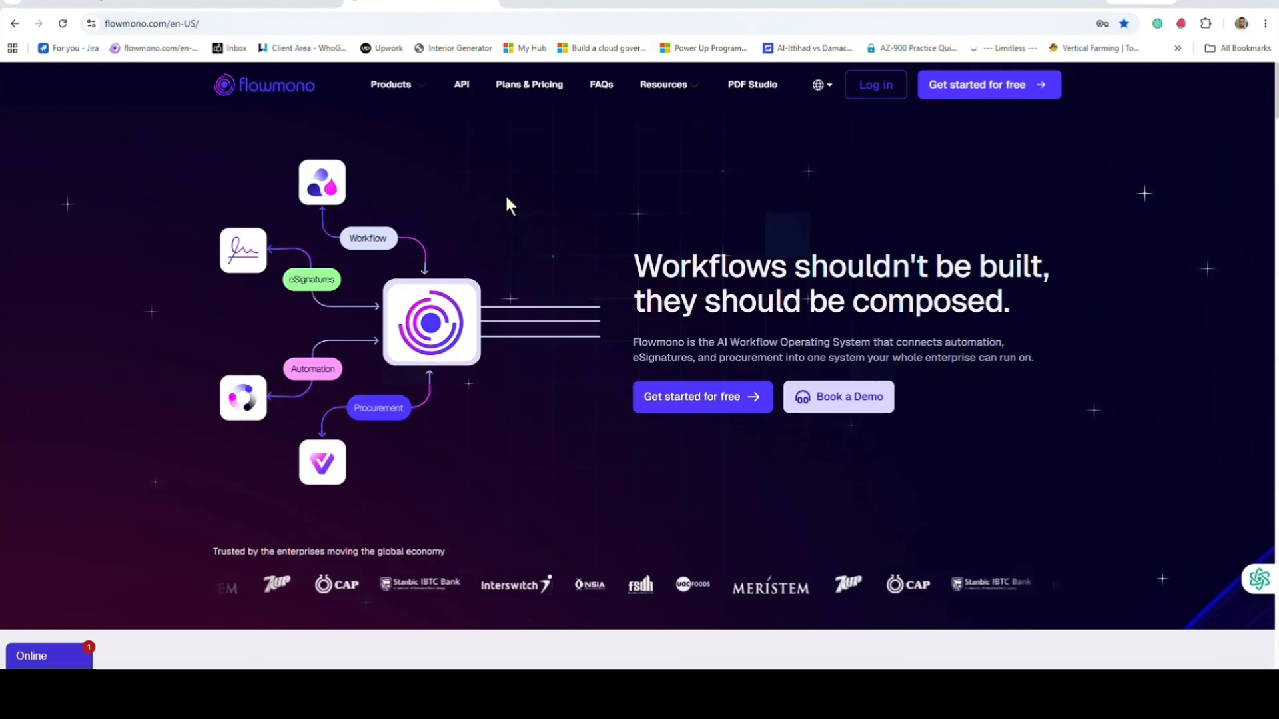
# Step: Log in to the Flowmono account with the prefilled email address and password
pyautogui.click(594, 5)
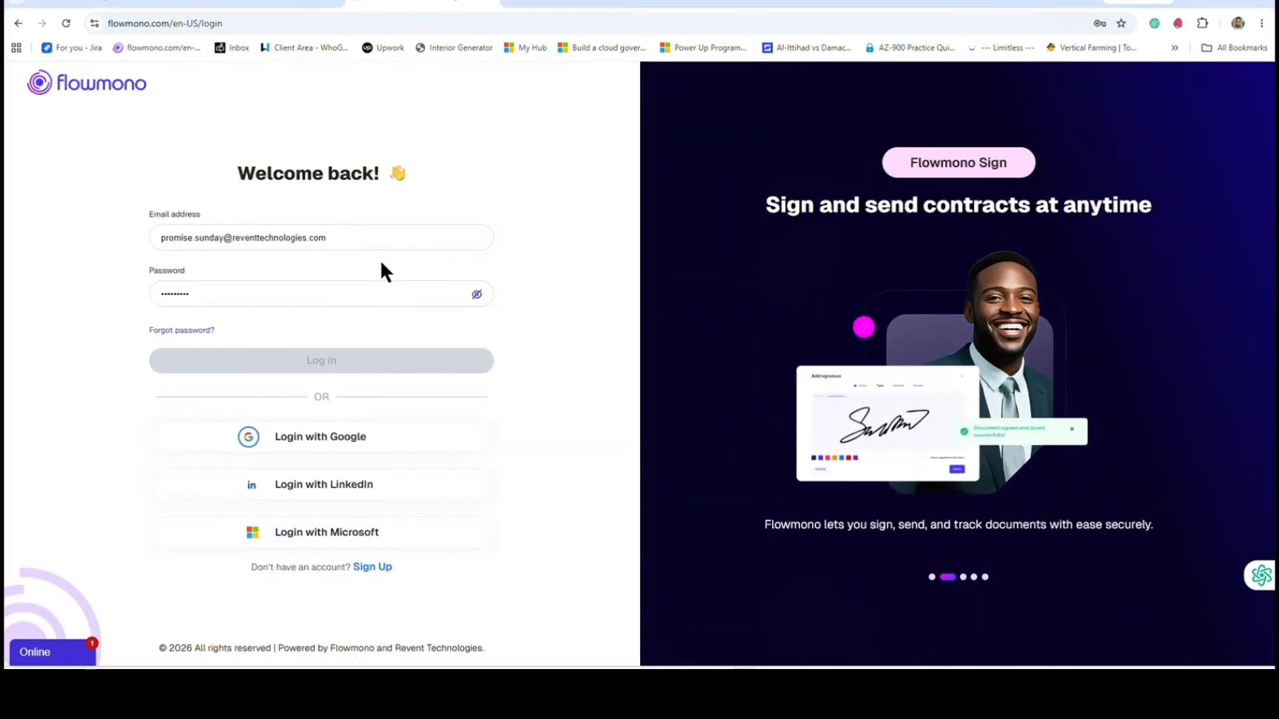
pyautogui.click(375, 286)
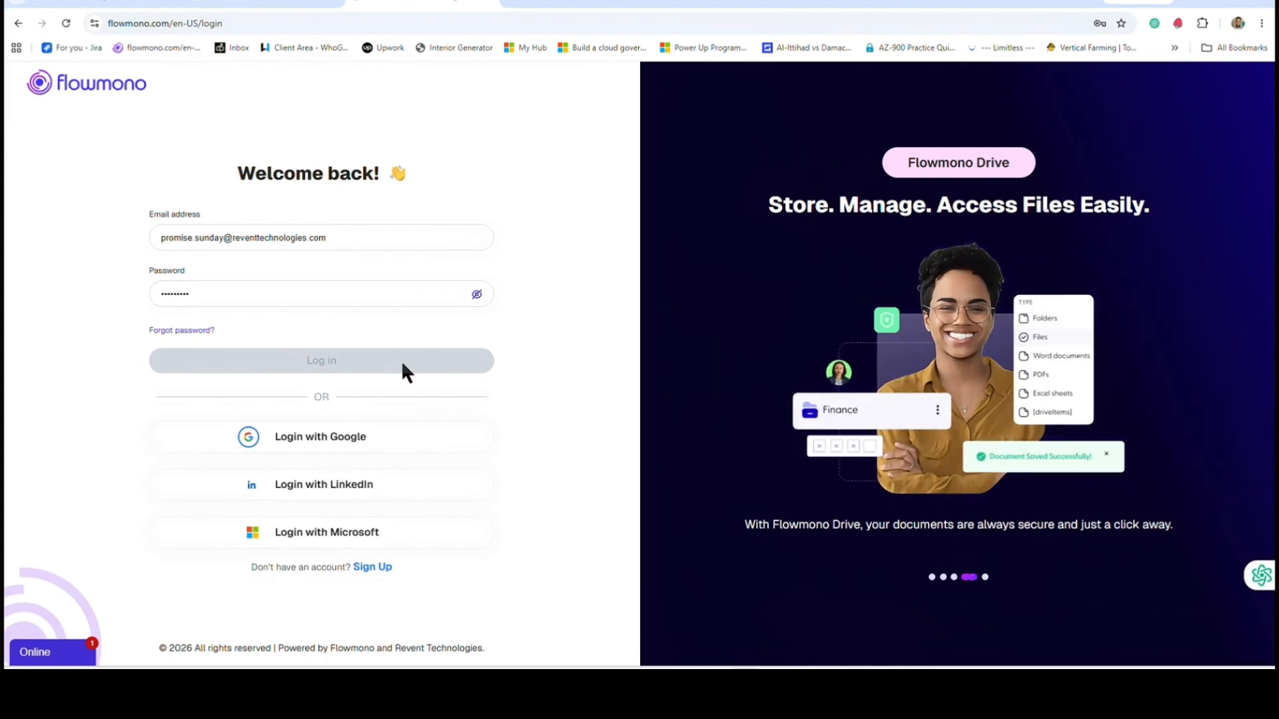
pyautogui.click(362, 358)
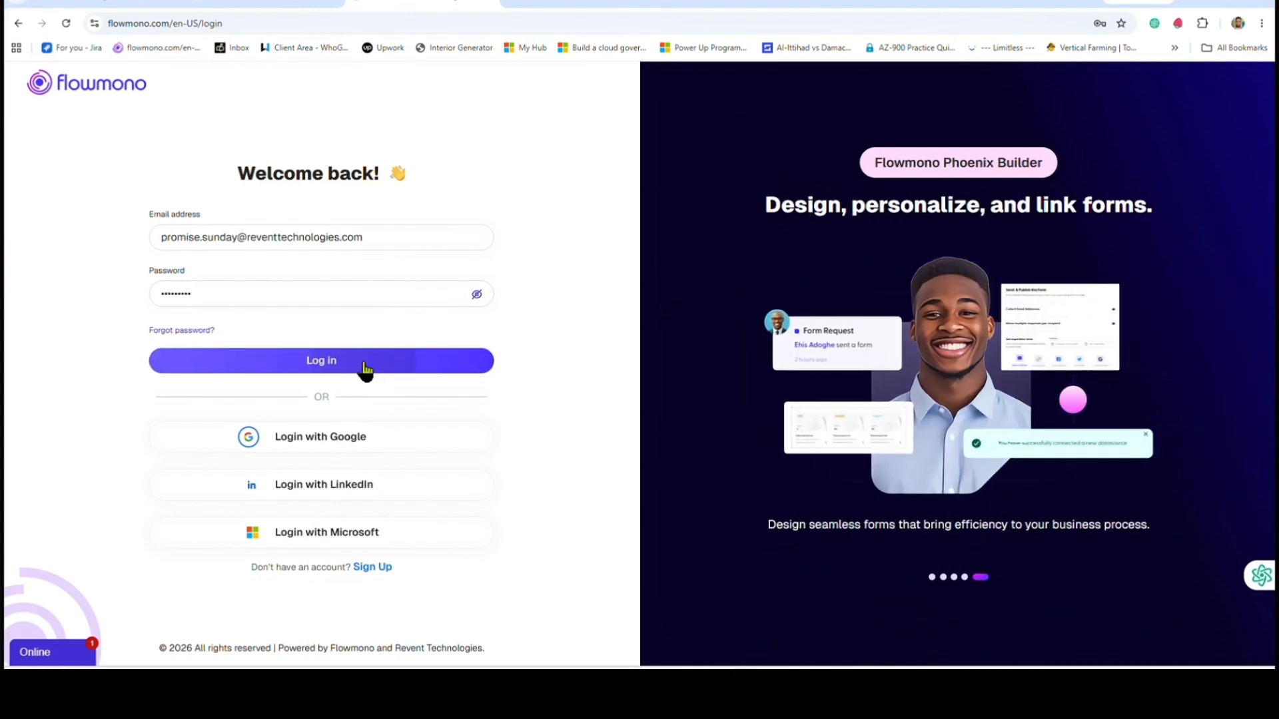
pyautogui.click(364, 365)
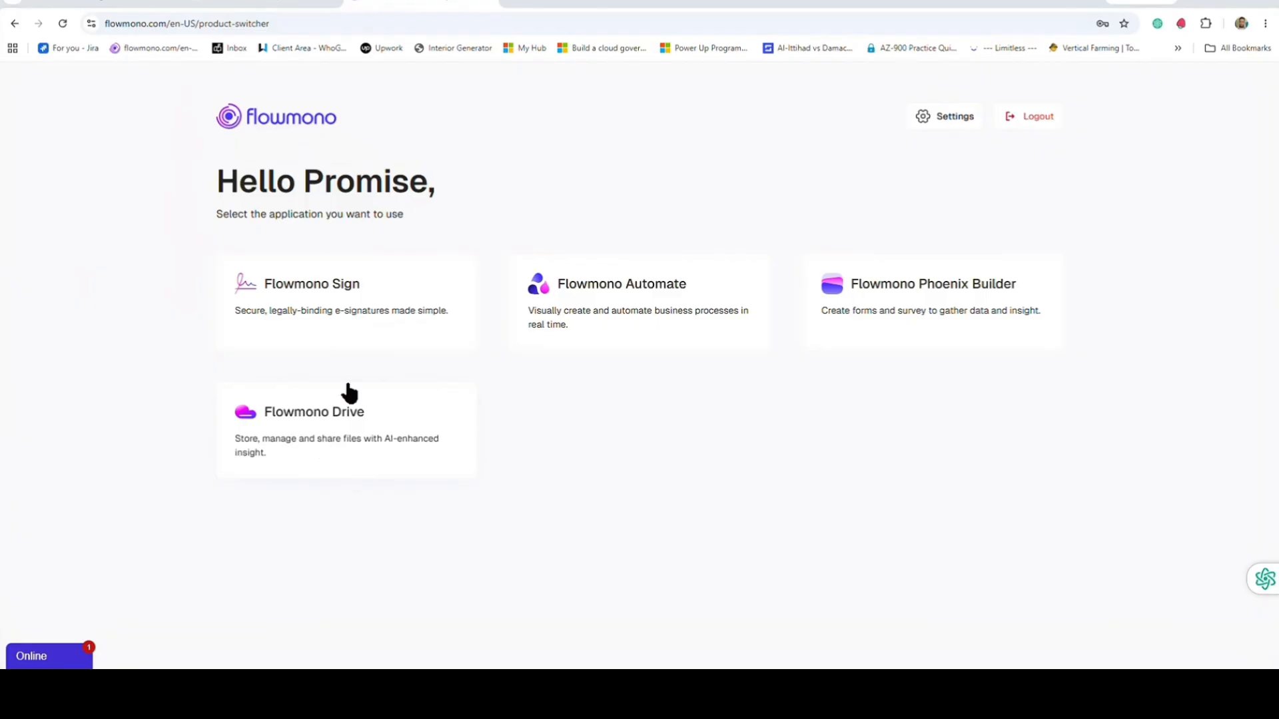
# Step: In Flowmono Sign, start a signing request with others and upload SAMPLE DOCUMENT FLOWMONO.pdf
pyautogui.click(586, 10)
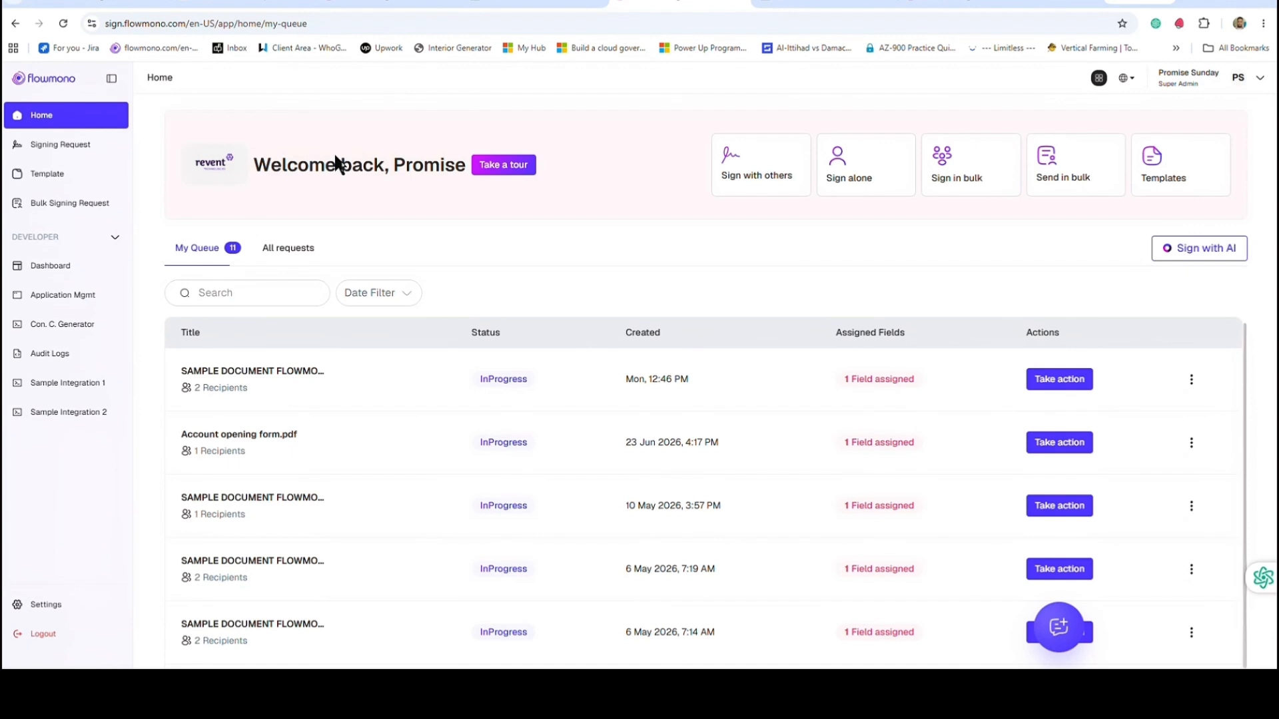
pyautogui.click(750, 164)
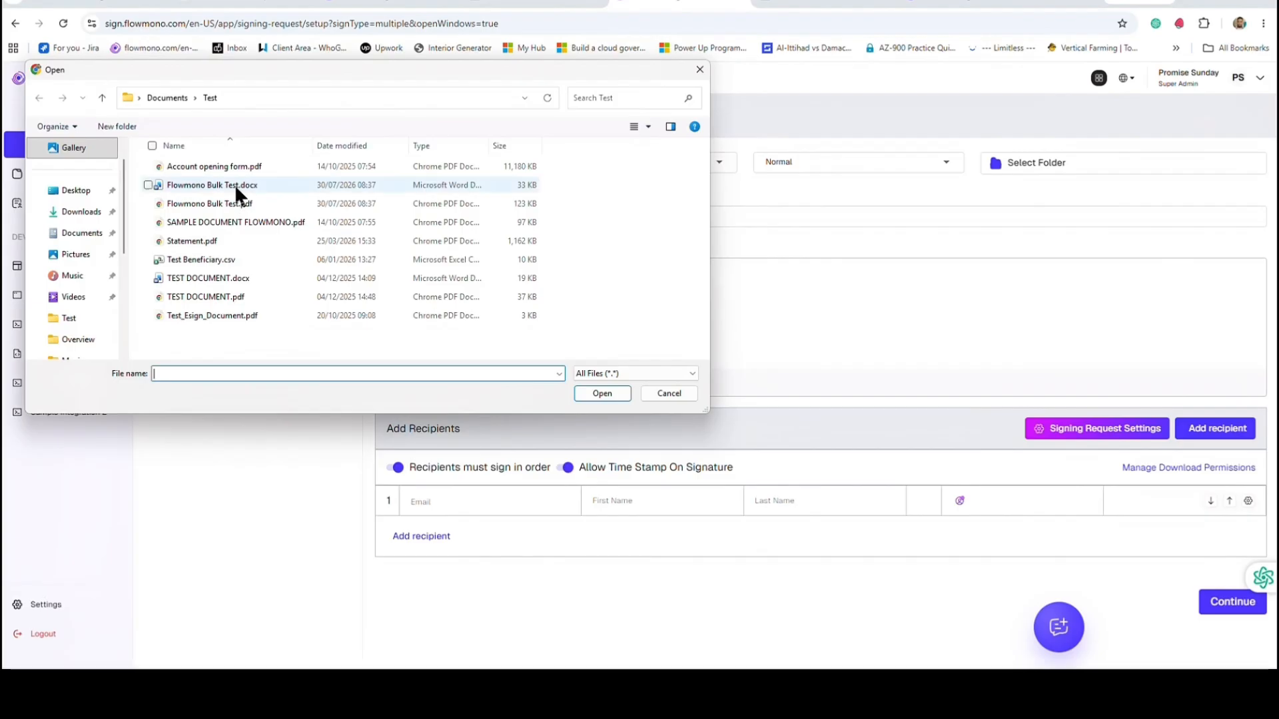
pyautogui.doubleClick(217, 219)
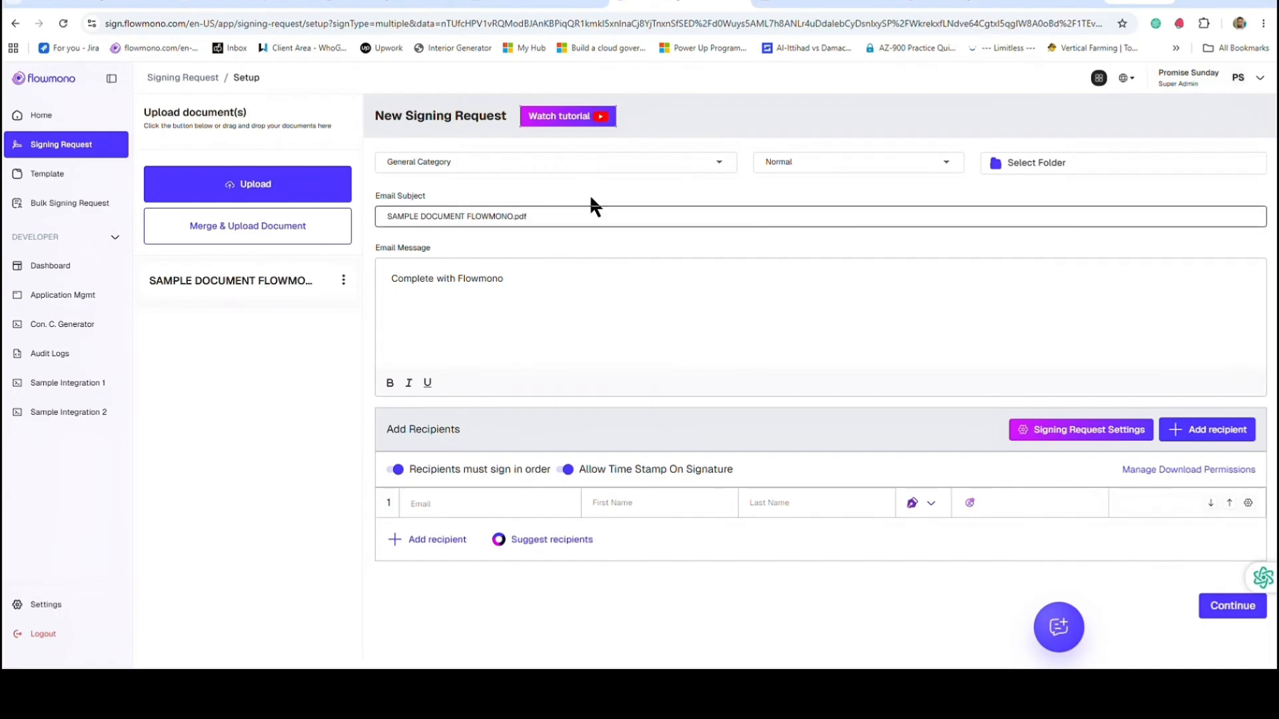
# Step: Review the available categories and priority levels for the new signing request without changing either
pyautogui.click(697, 165)
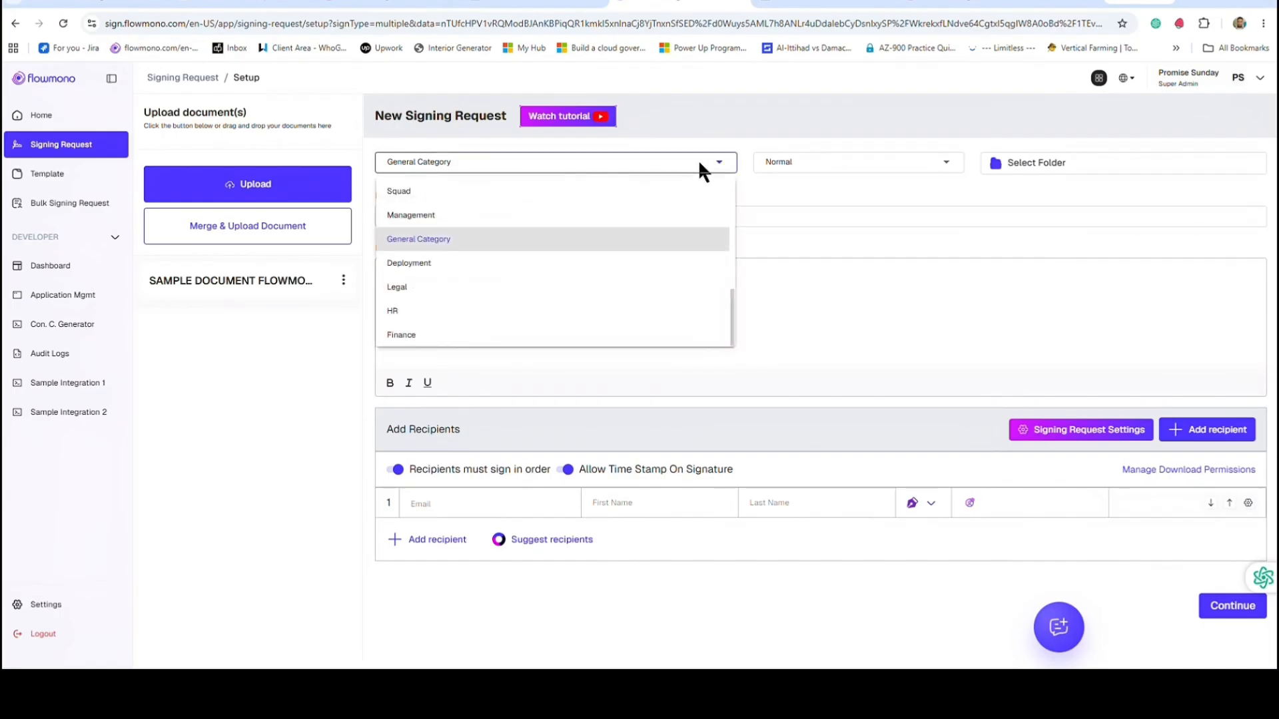
pyautogui.scroll(5, 665, 176)
pyautogui.scroll(-2, 558, 275)
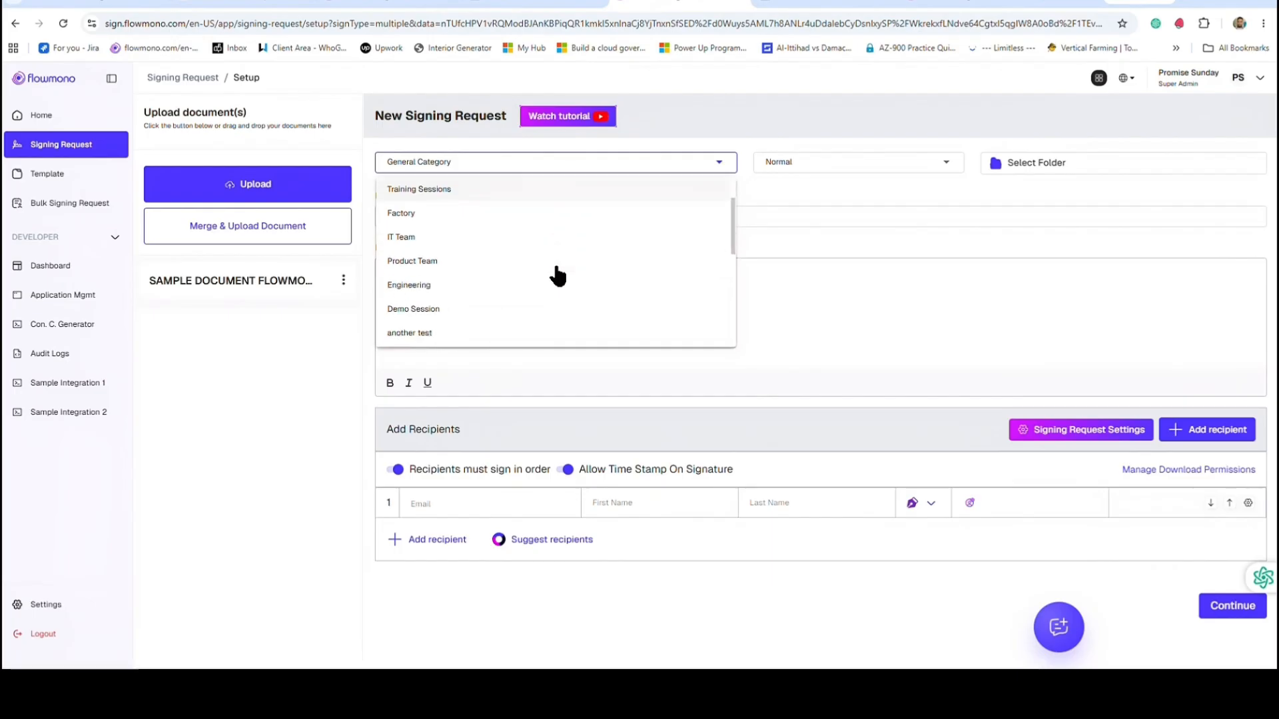
pyautogui.scroll(-1, 557, 275)
pyautogui.scroll(3, 554, 273)
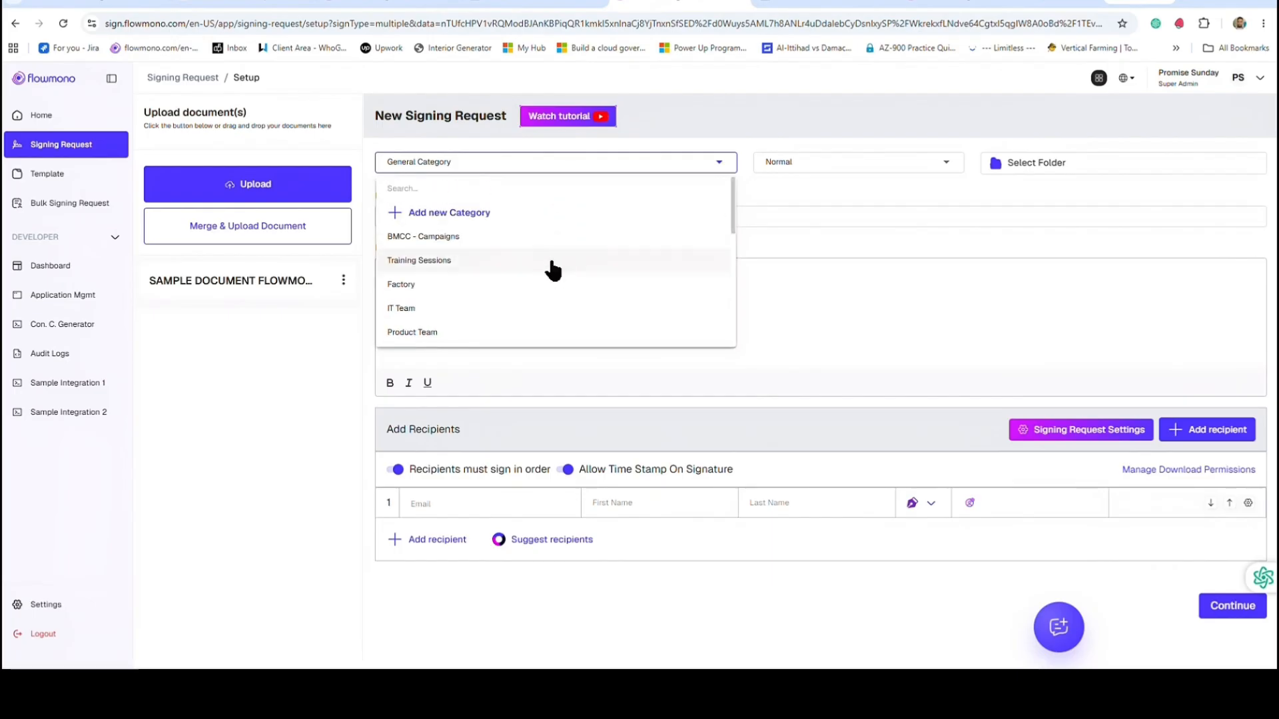
pyautogui.click(781, 192)
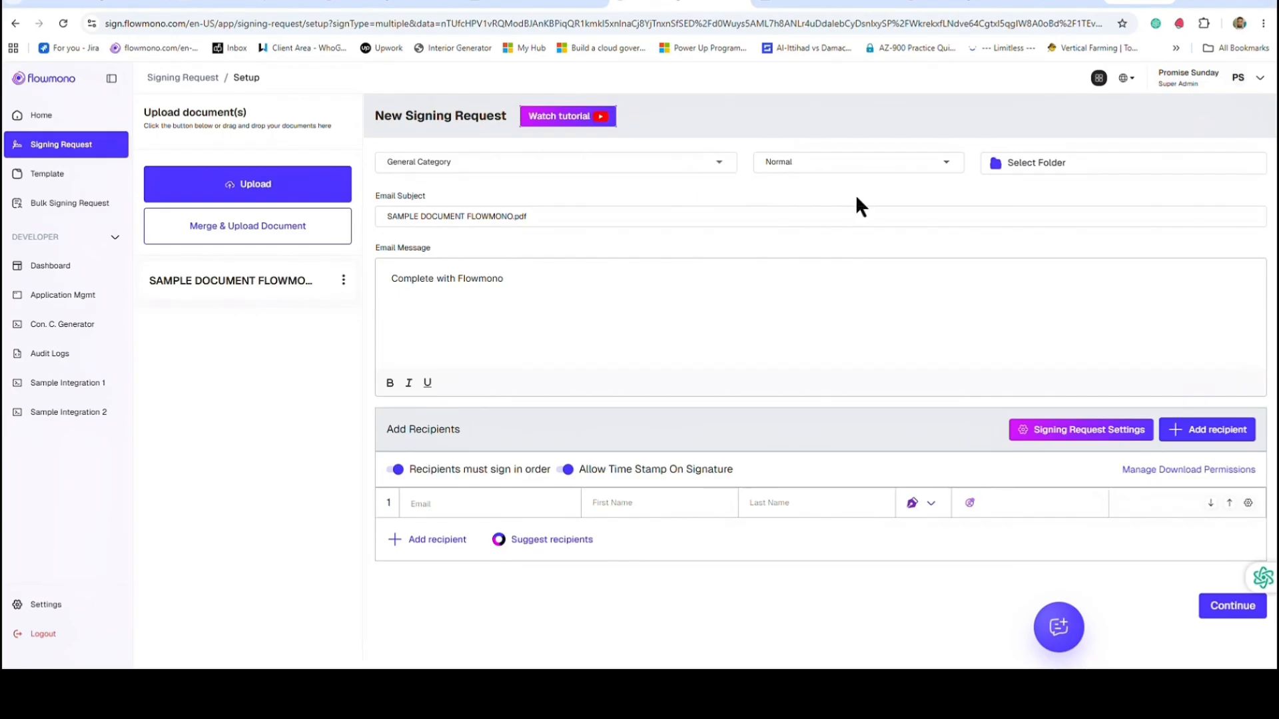
pyautogui.click(849, 164)
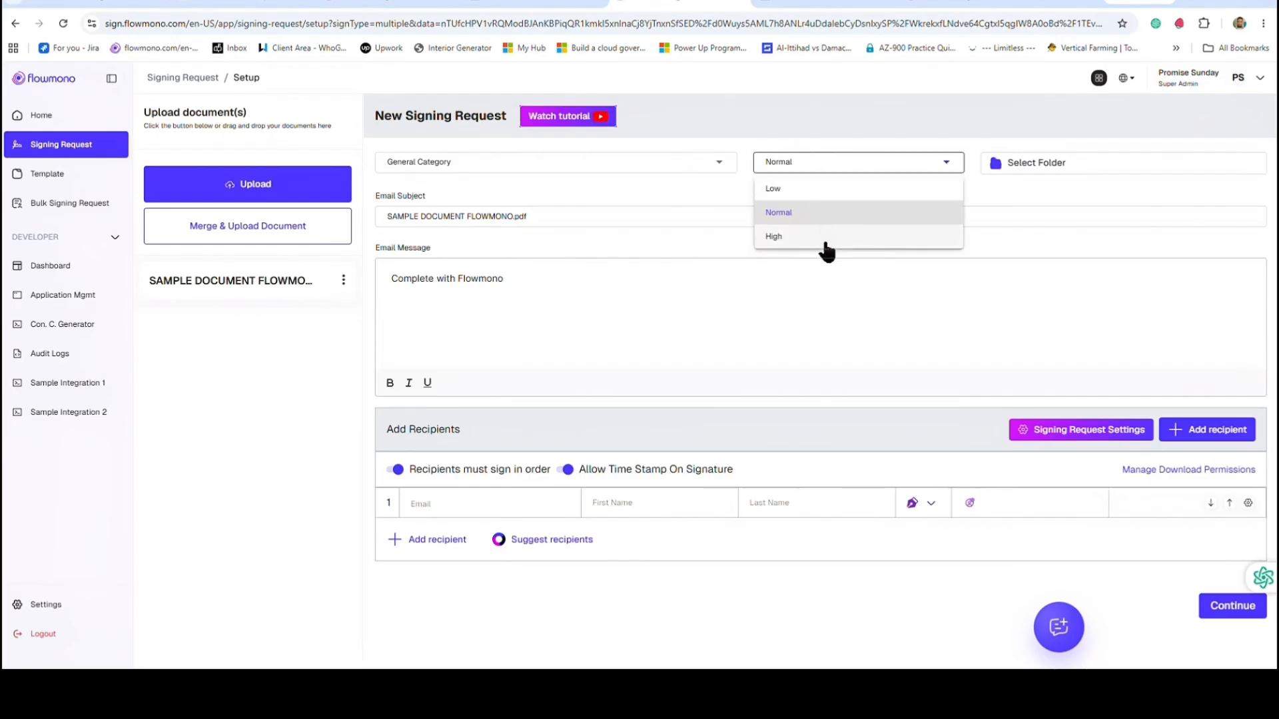
pyautogui.click(833, 288)
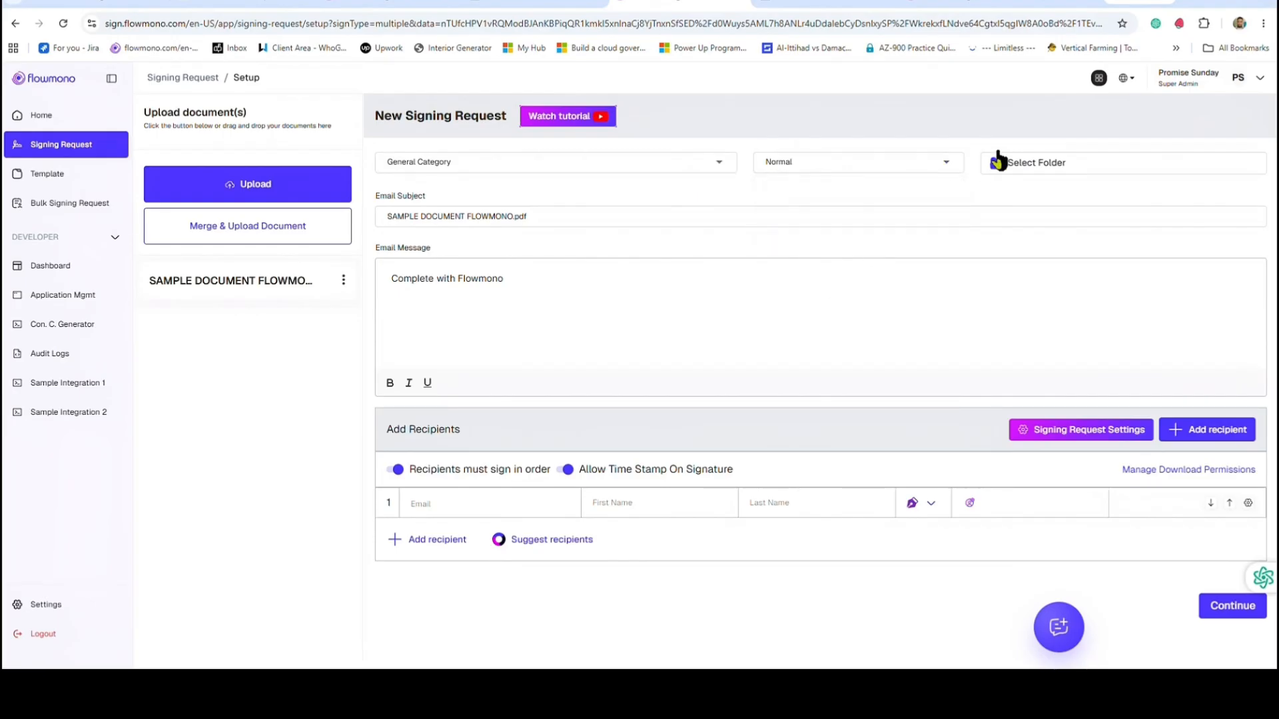
# Step: Browse the One Drive folders offered as save location for the signing request and close the selection without choosing one
pyautogui.click(1051, 162)
pyautogui.click(470, 343)
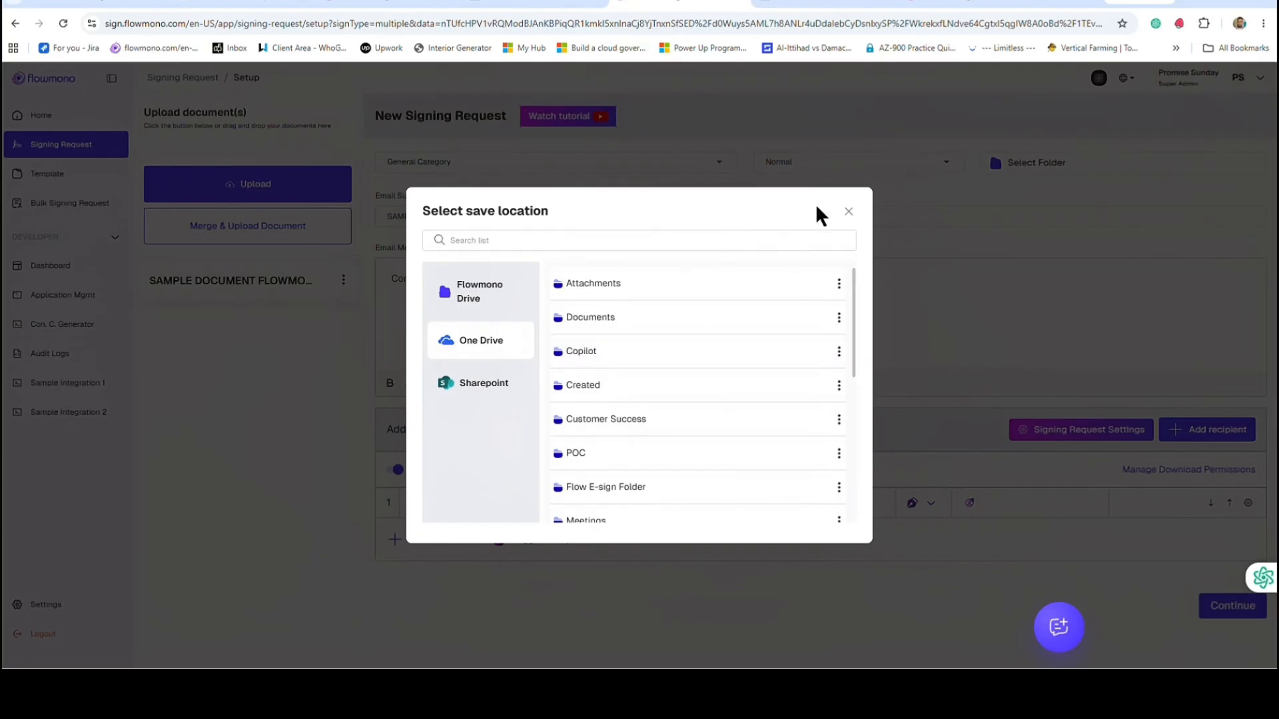
pyautogui.click(849, 212)
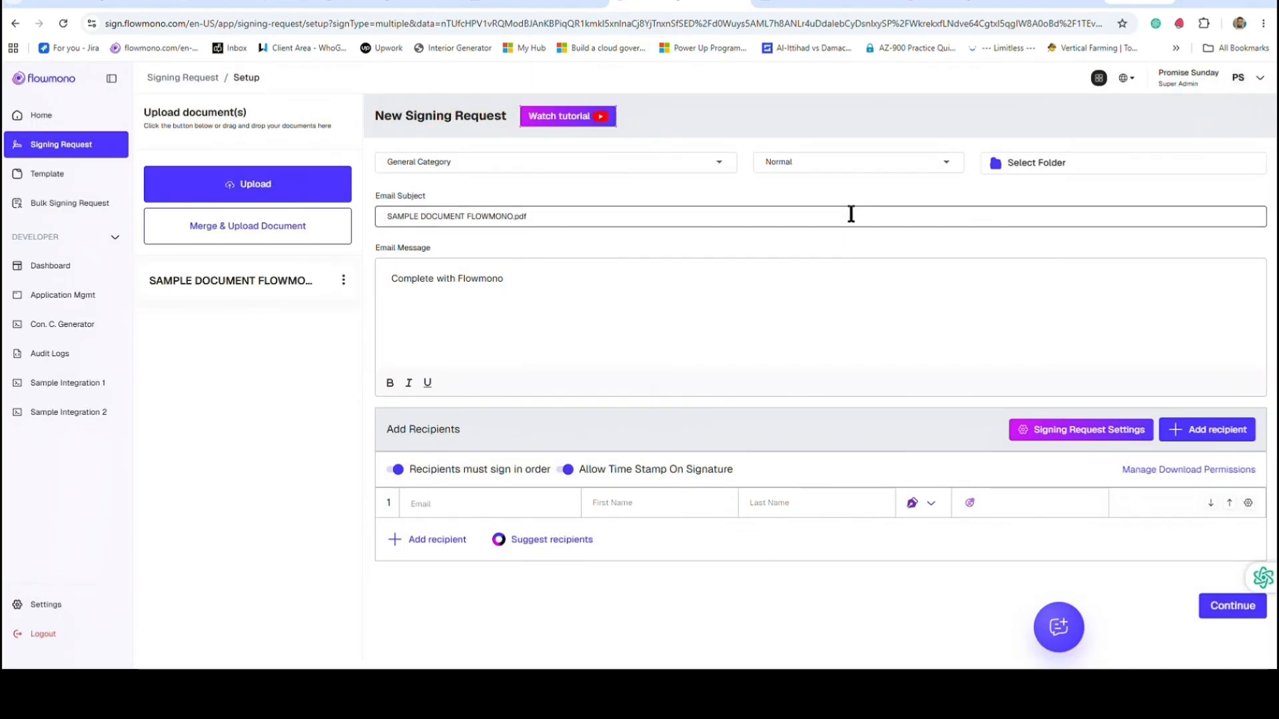
pyautogui.click(431, 282)
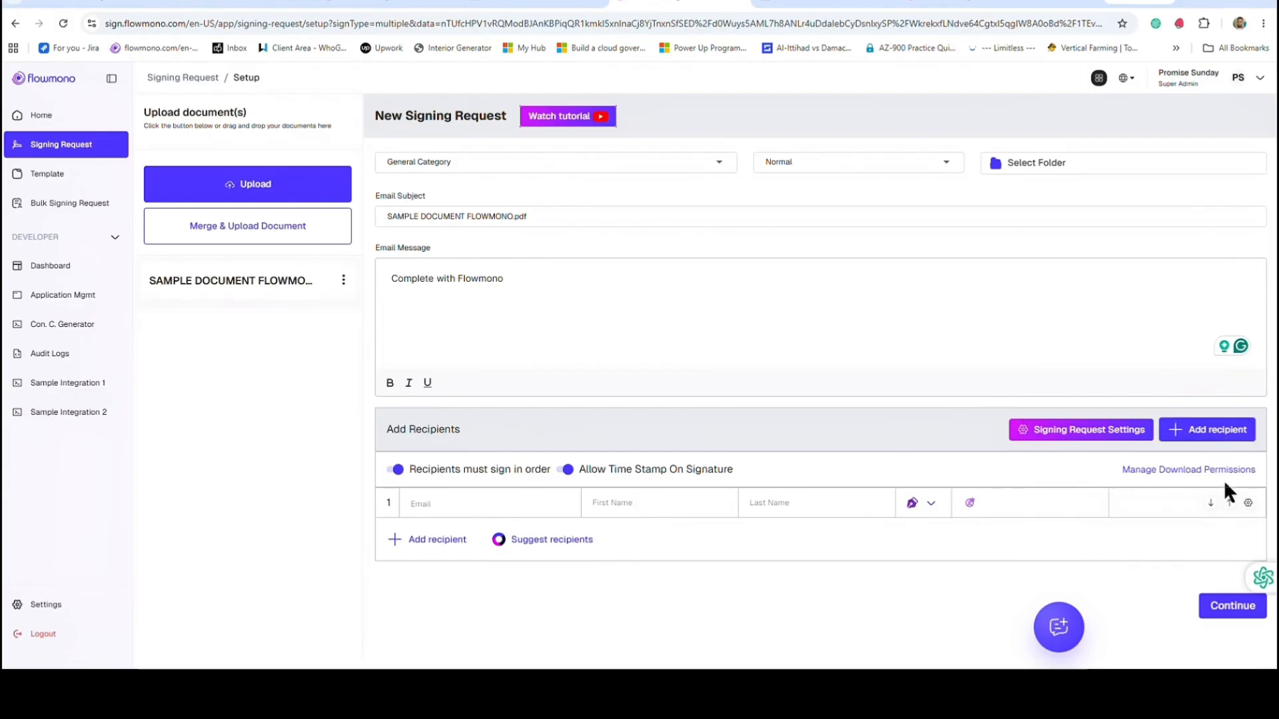
# Step: Review the validity and reminder options in the signing request settings
pyautogui.click(1080, 432)
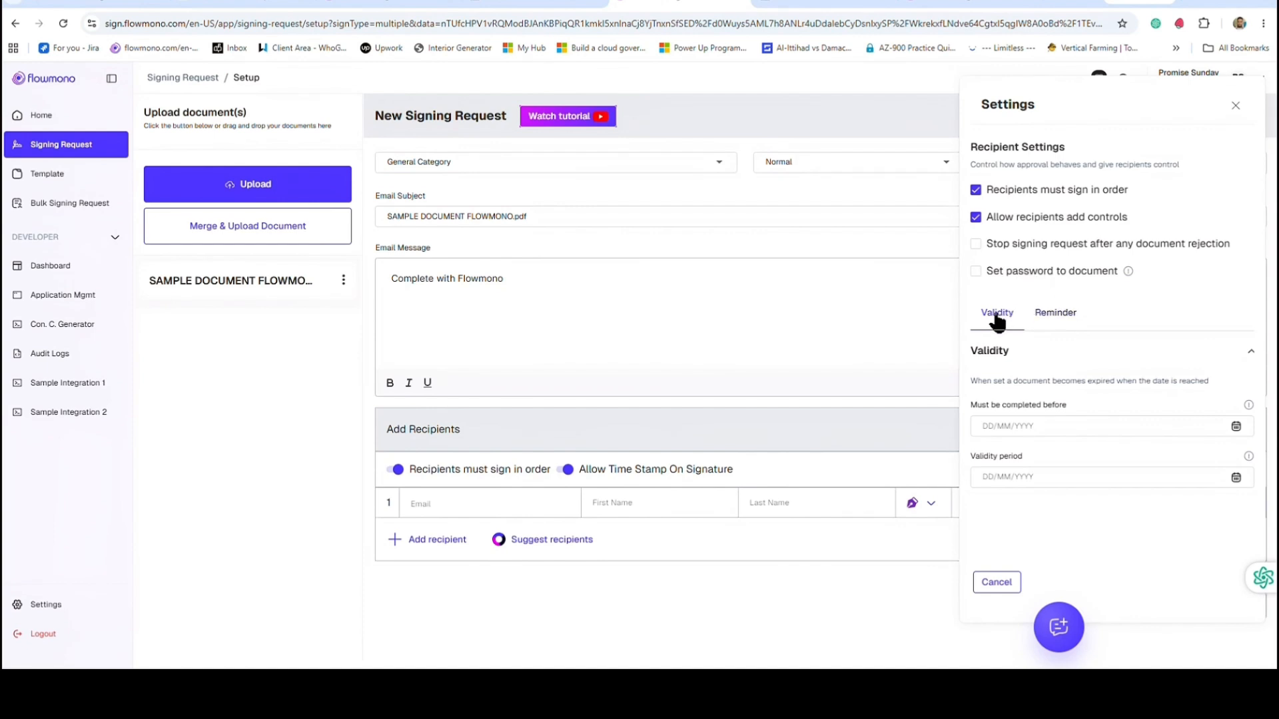
pyautogui.click(1055, 318)
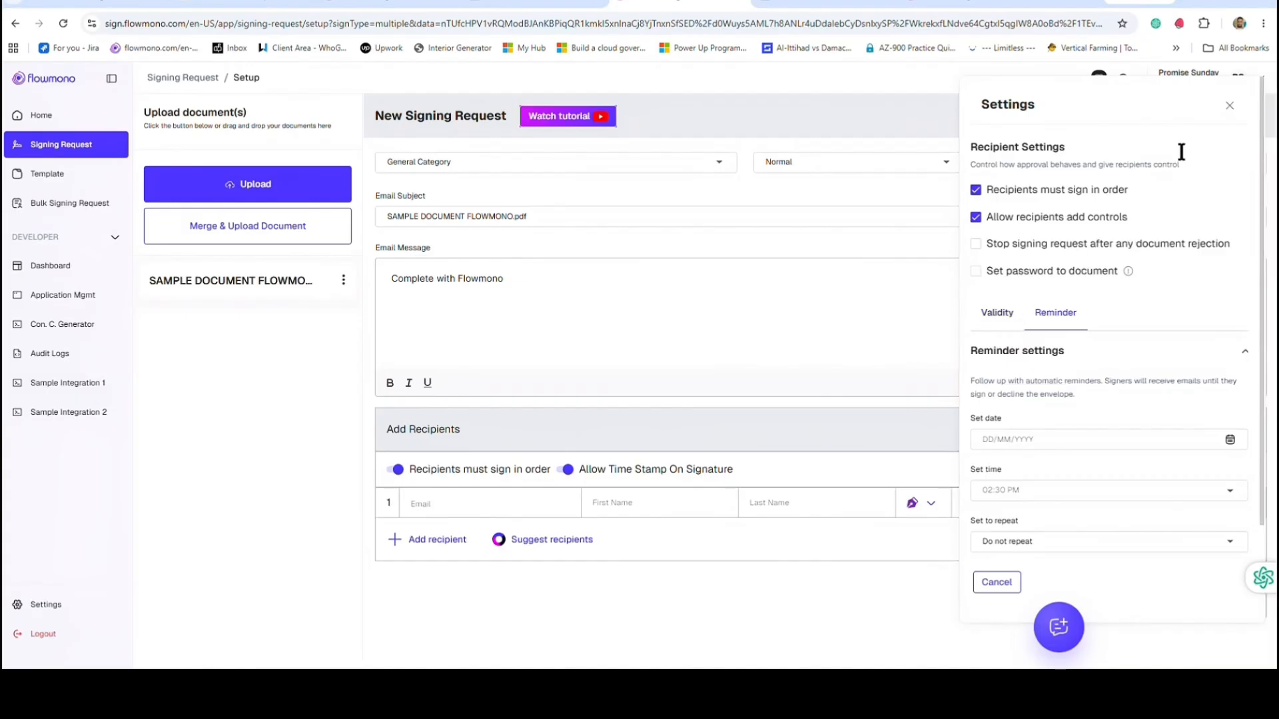
pyautogui.click(1227, 104)
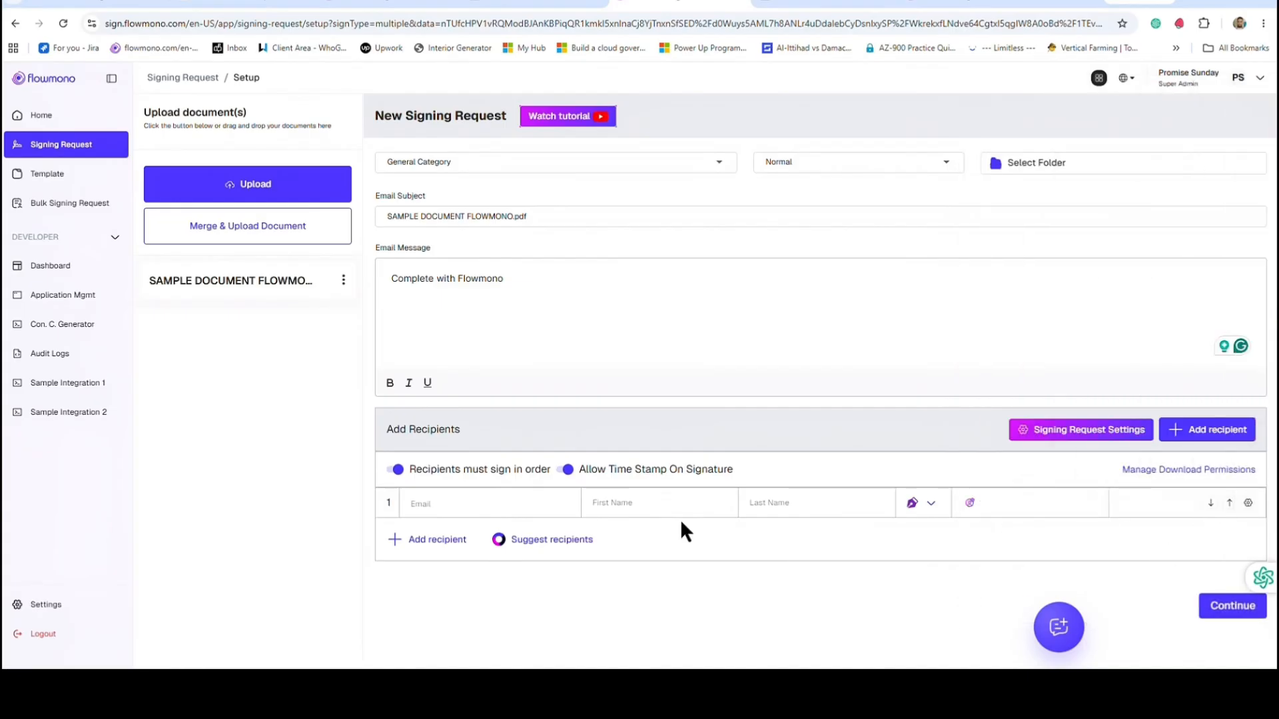
# Step: Fill in the first recipient's email address, first name and last name
pyautogui.click(538, 506)
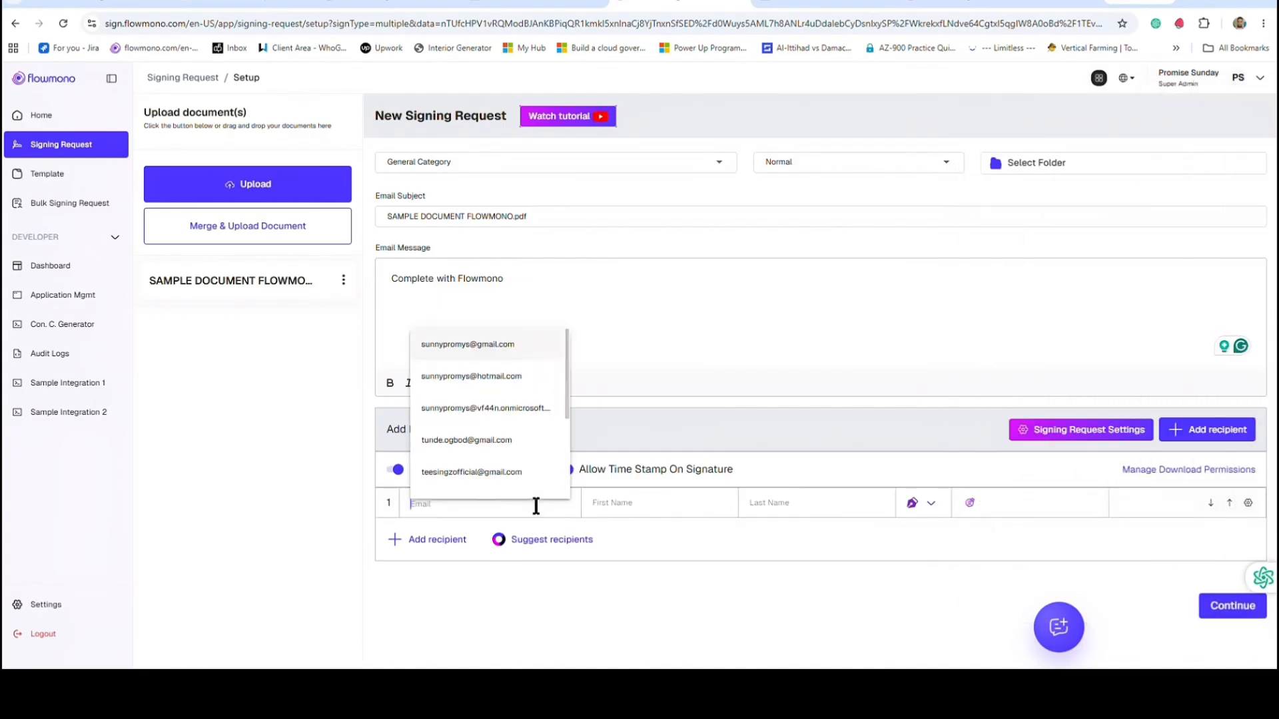
pyautogui.write('John')
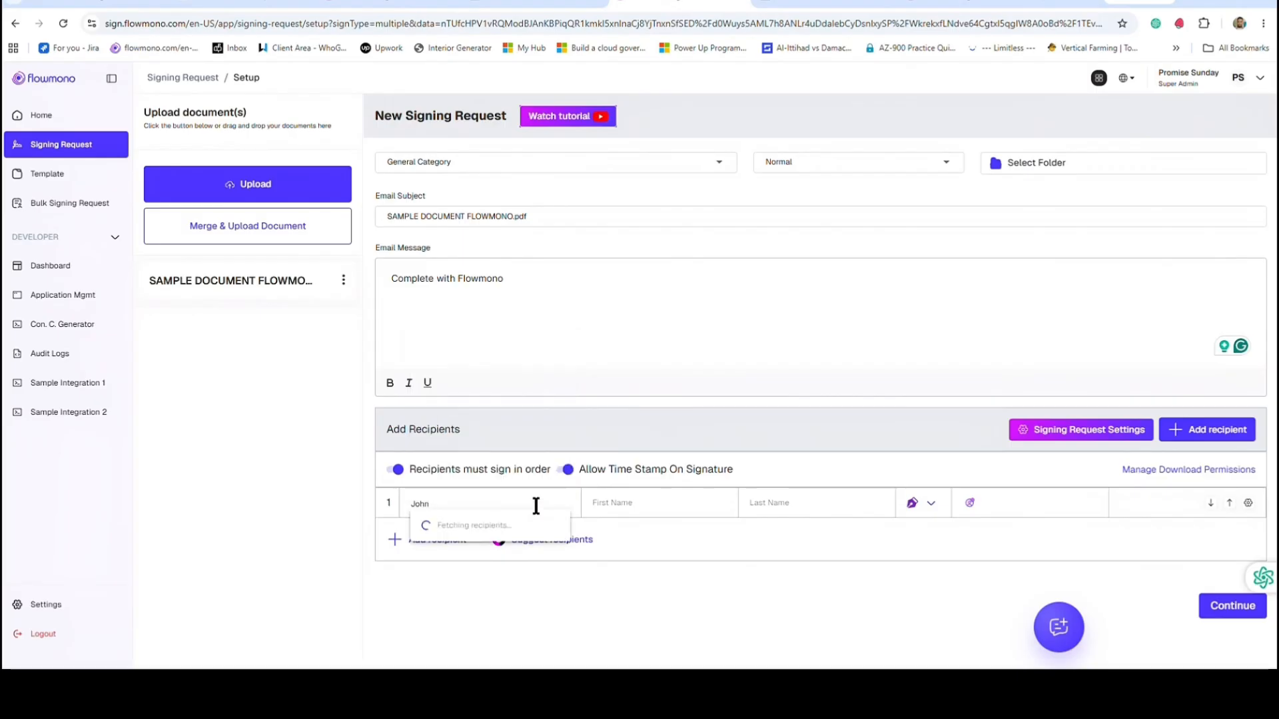
pyautogui.write('.doe@yopmai')
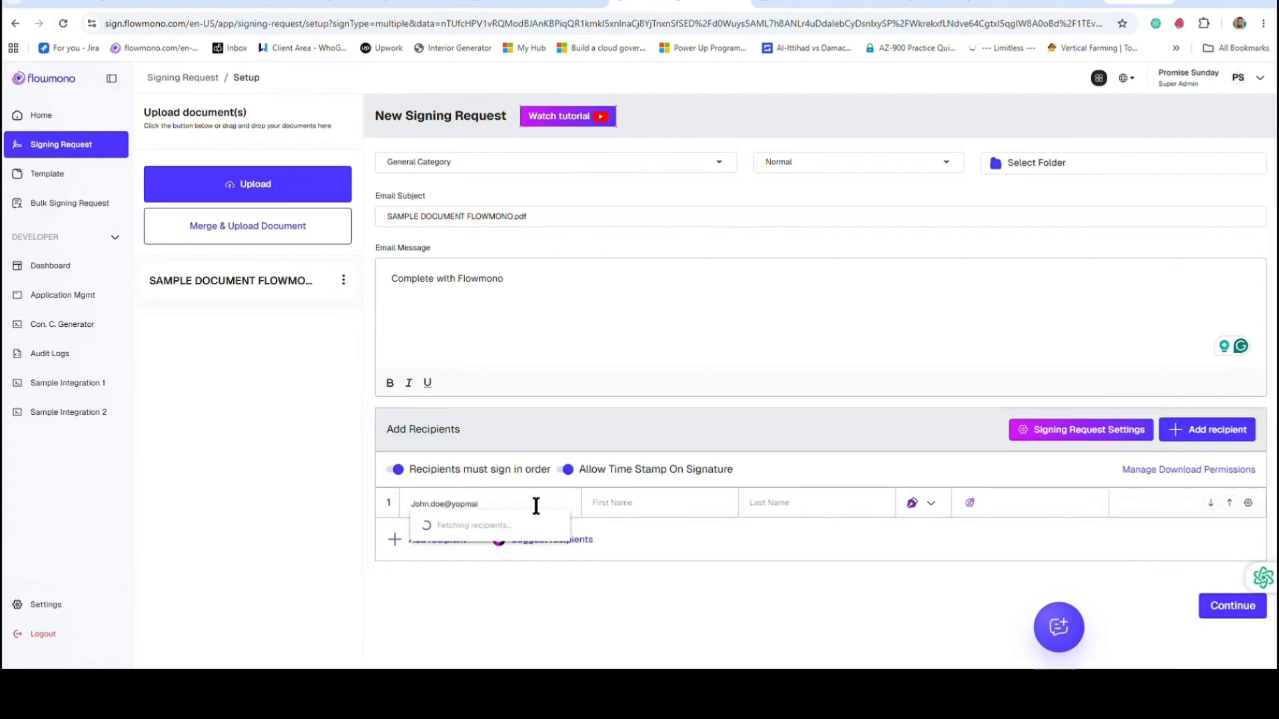
pyautogui.write('l.com')
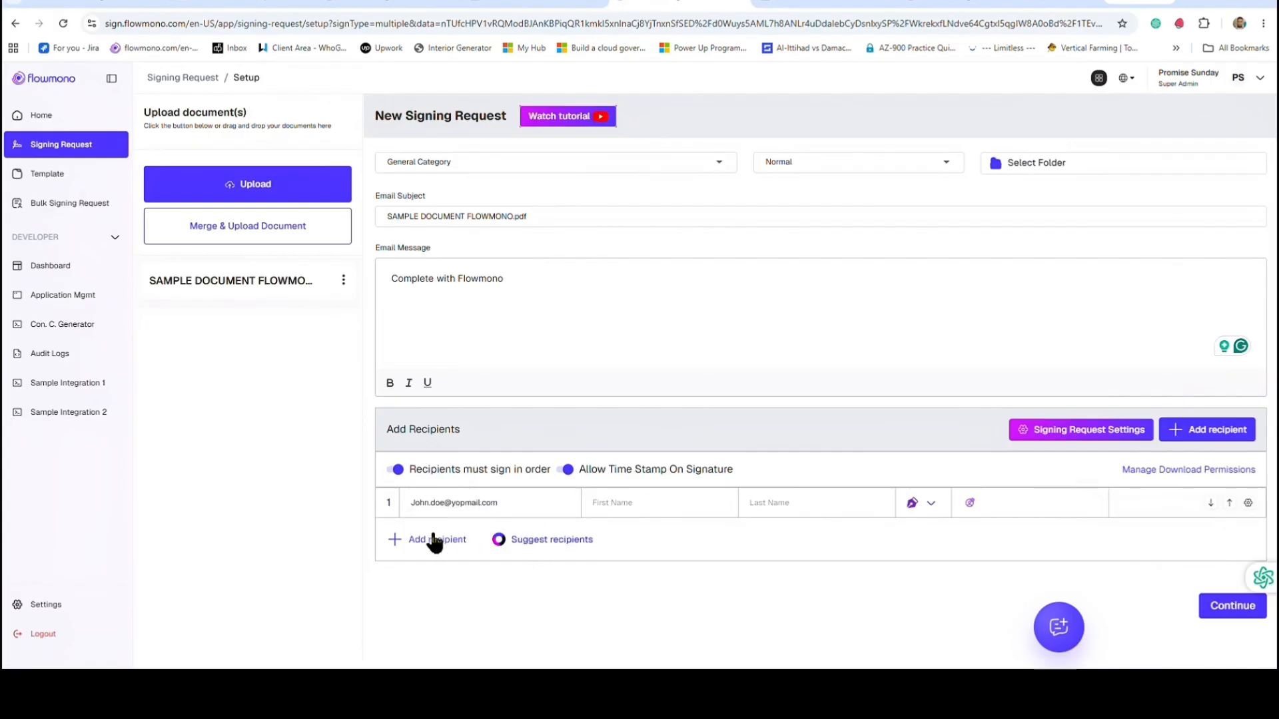
pyautogui.click(594, 506)
pyautogui.write('John')
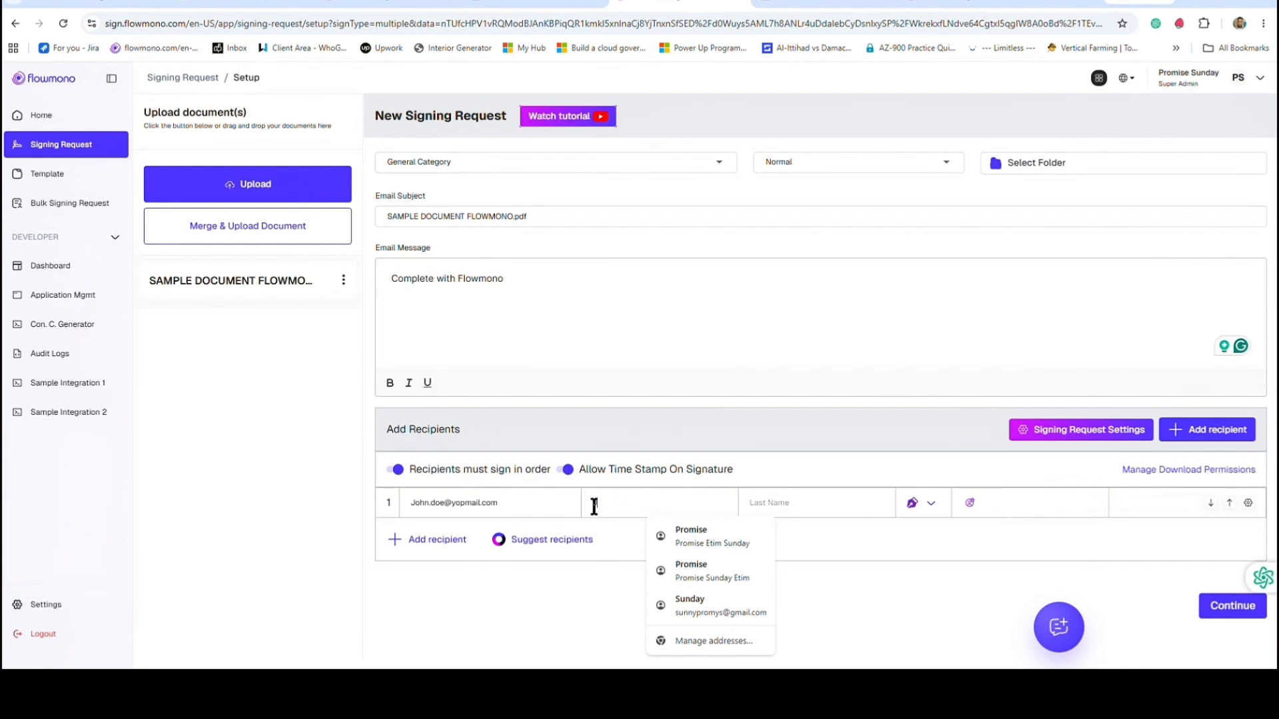
pyautogui.click(832, 500)
pyautogui.write('Doe')
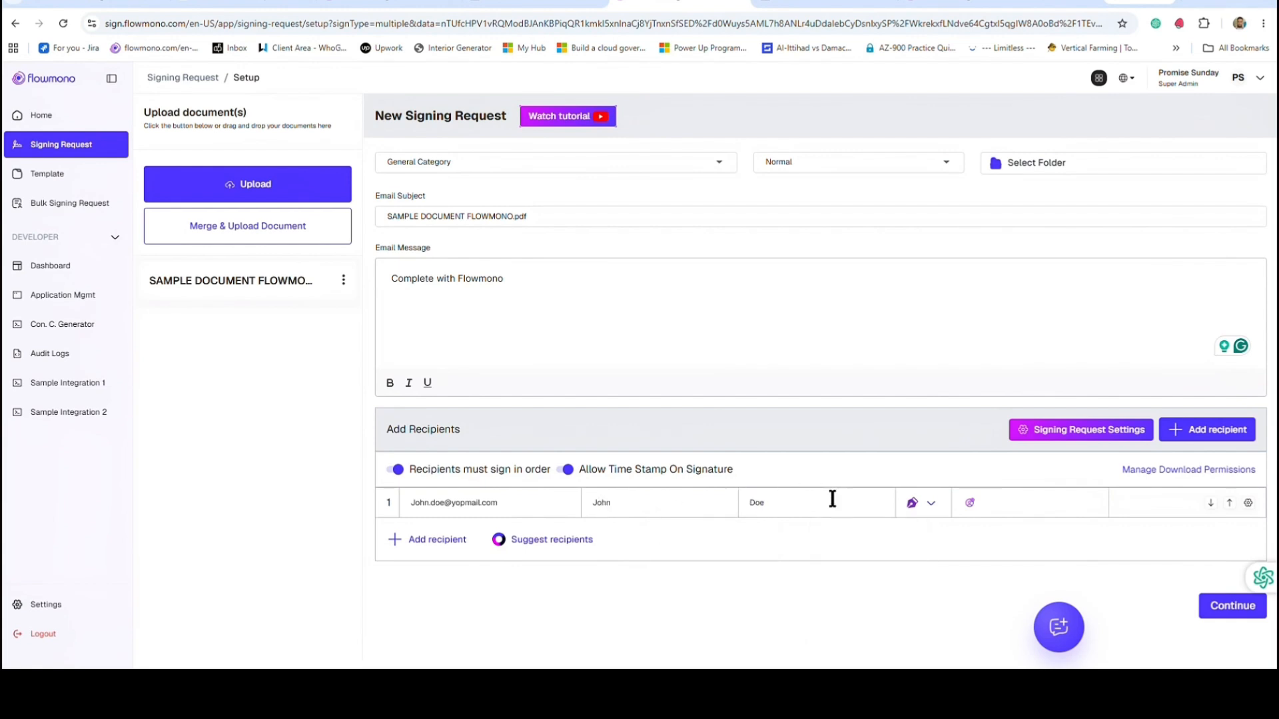
# Step: Add a second recipient and fill in their email address, first name and last name
pyautogui.click(440, 541)
pyautogui.click(429, 535)
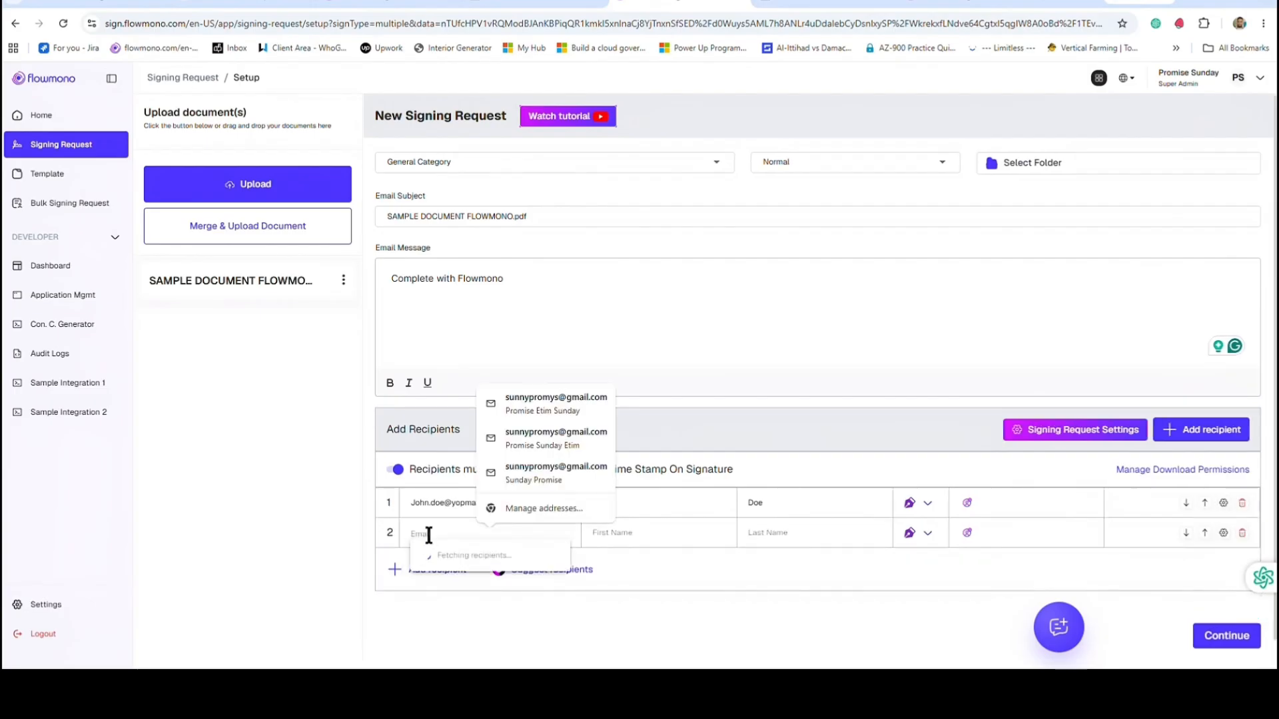
pyautogui.write('Jane.')
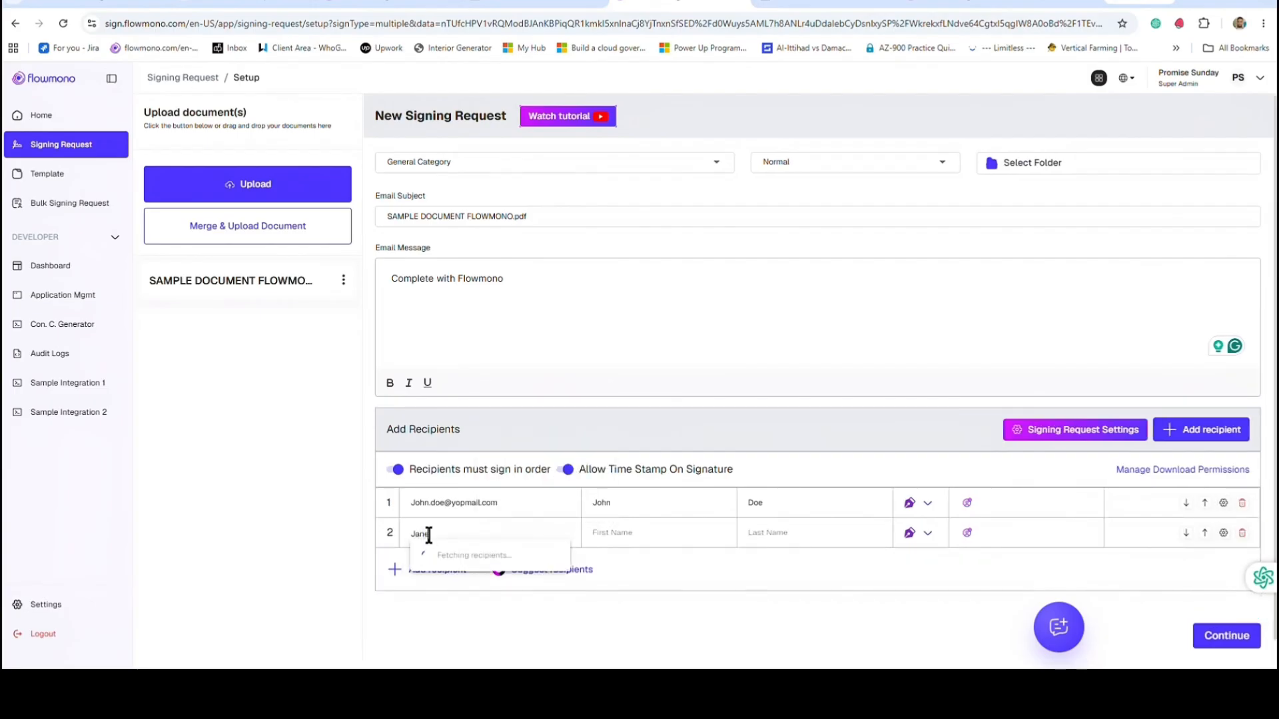
pyautogui.write('doe@yopmail.com')
pyautogui.click(428, 535)
pyautogui.write('.')
pyautogui.click(624, 531)
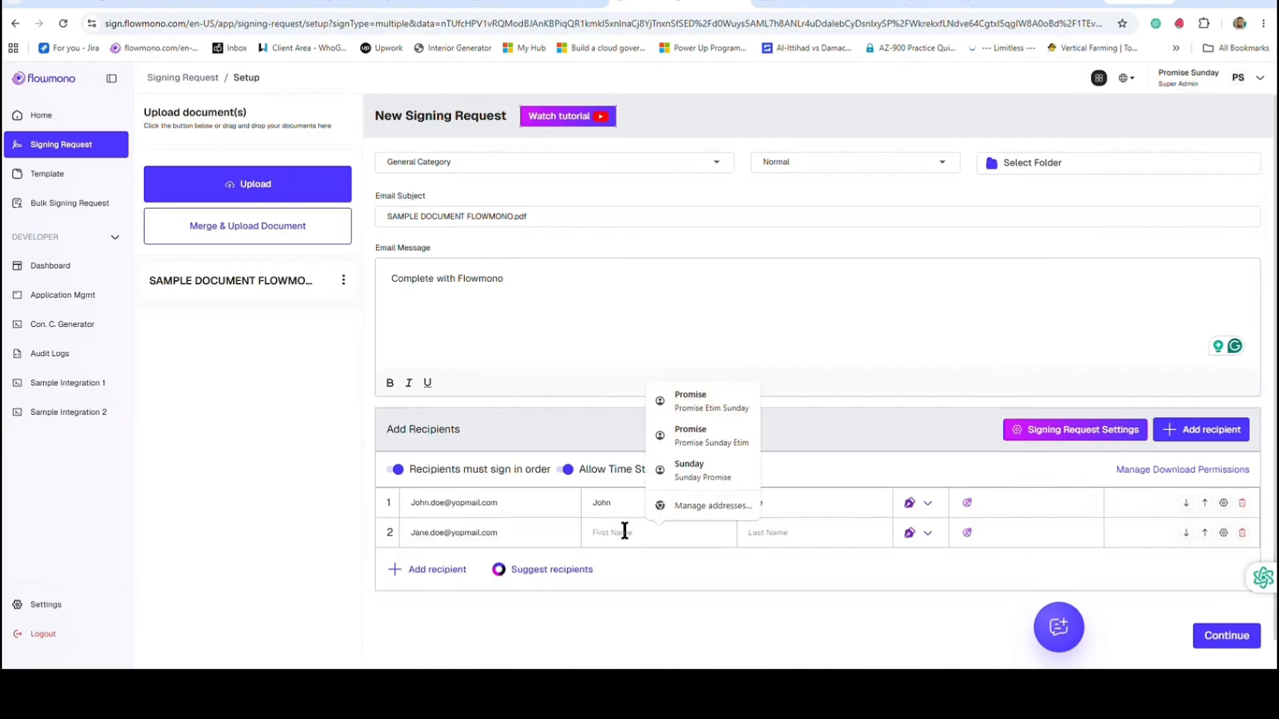
pyautogui.write('Jan')
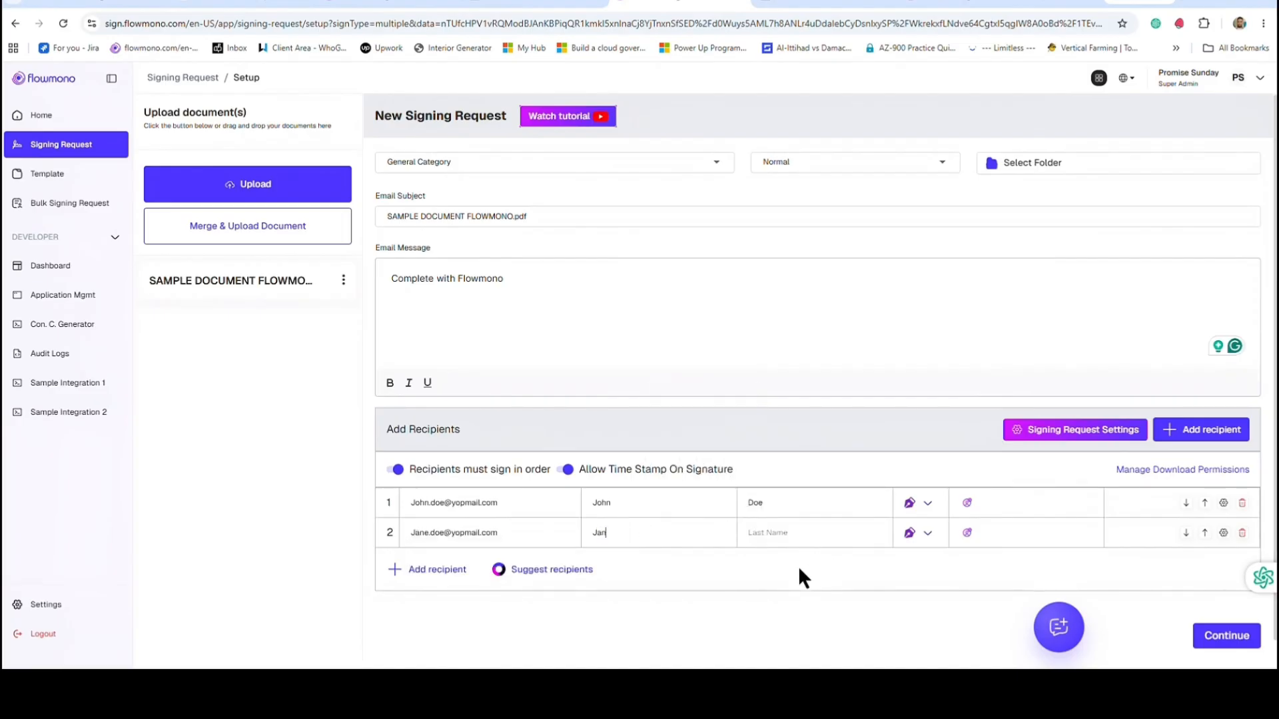
pyautogui.write('eDone')
# Step: Review the first recipient's role choices, alternate recipients and access password options without changing them
pyautogui.click(928, 508)
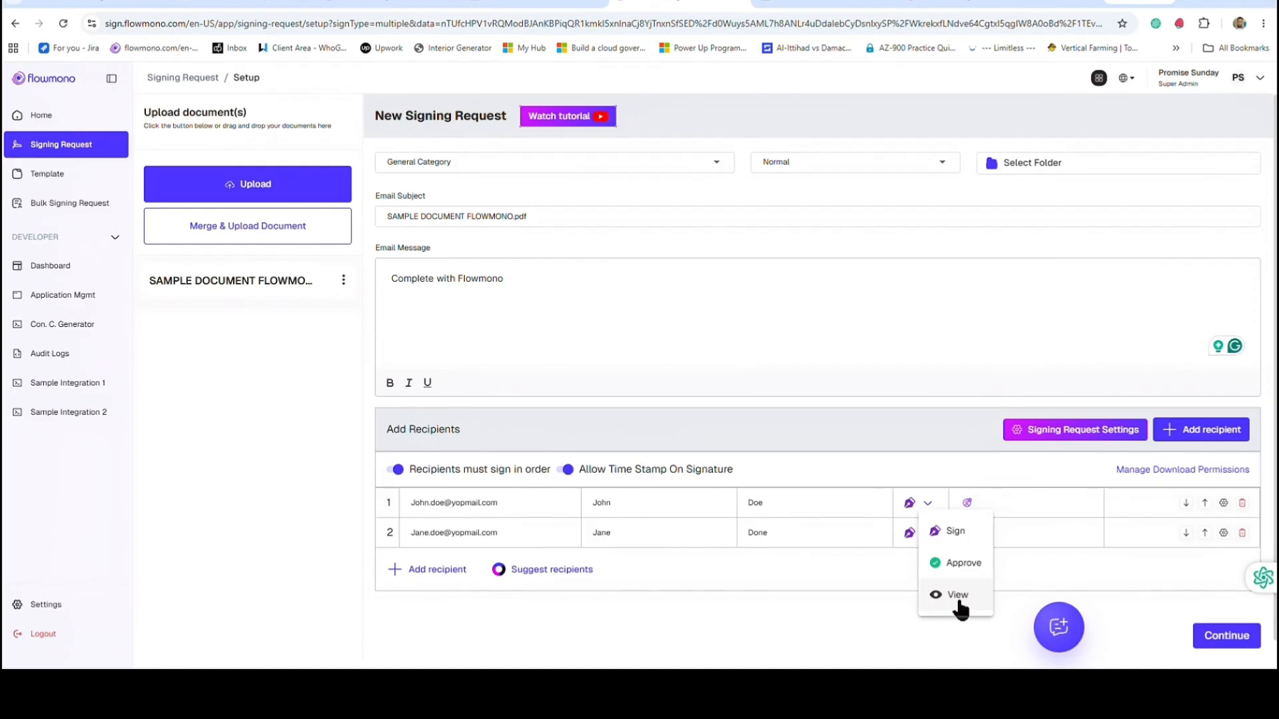
pyautogui.click(941, 471)
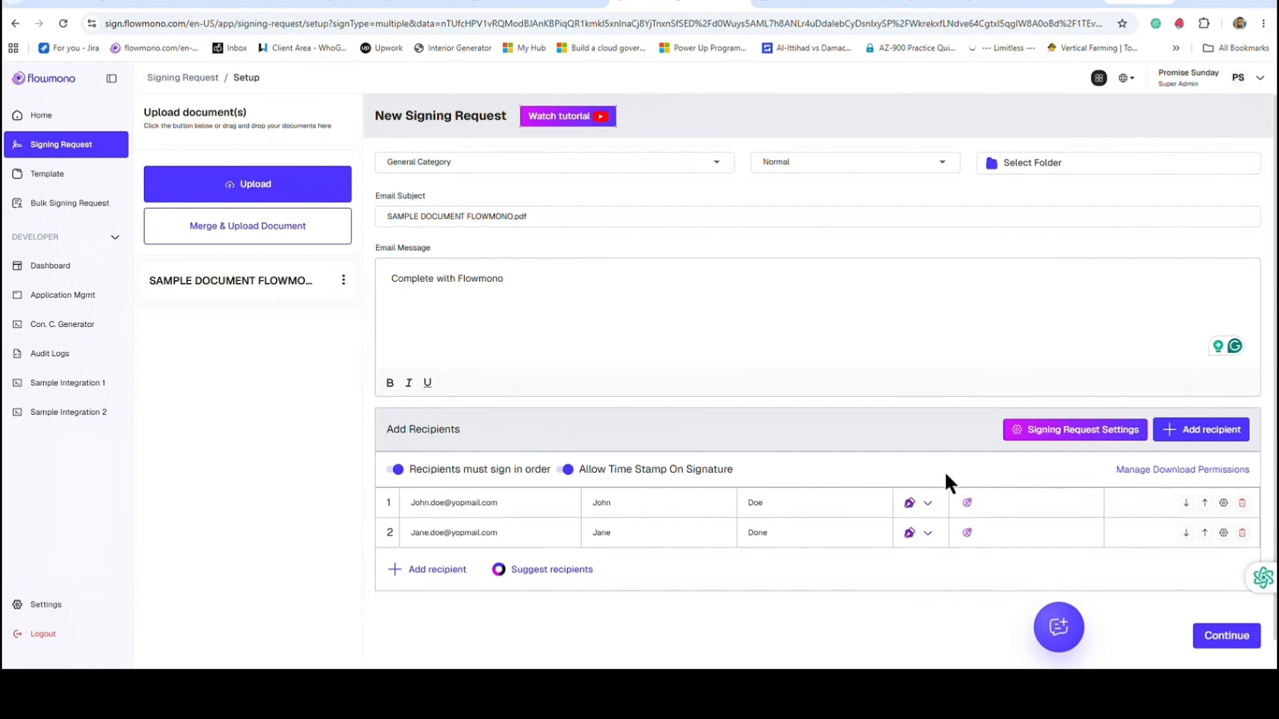
pyautogui.click(968, 501)
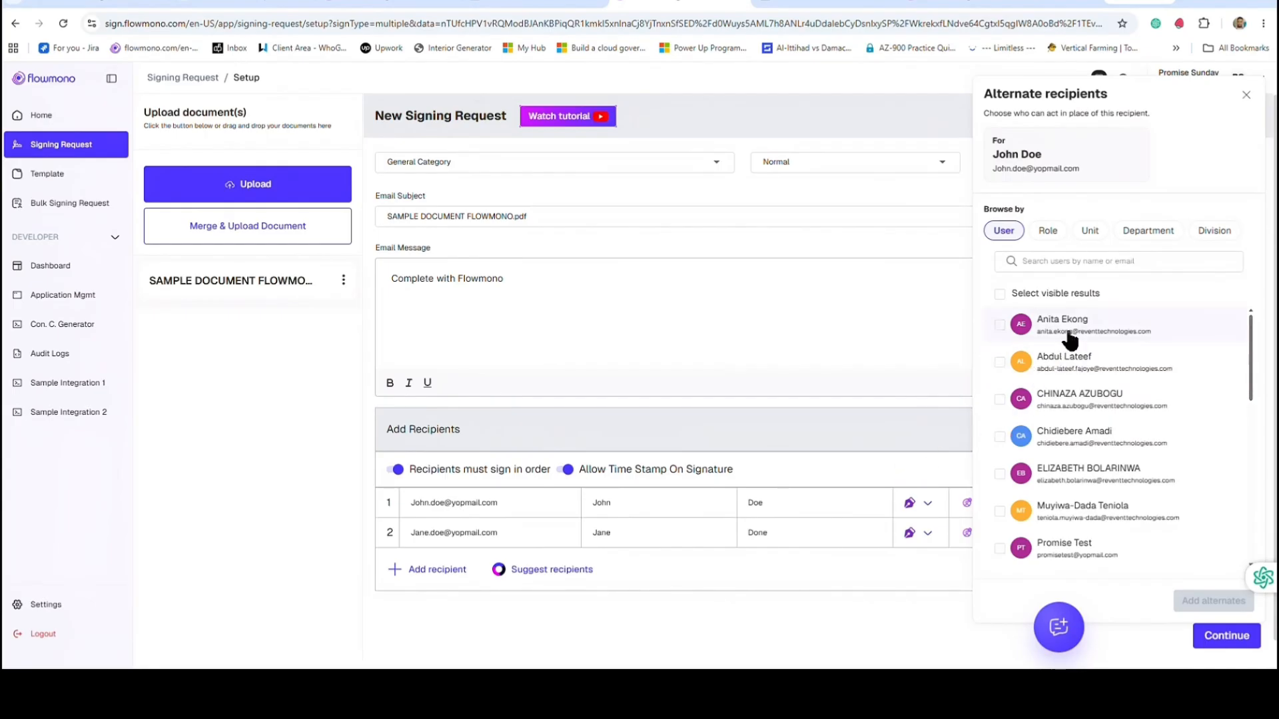
pyautogui.click(1245, 95)
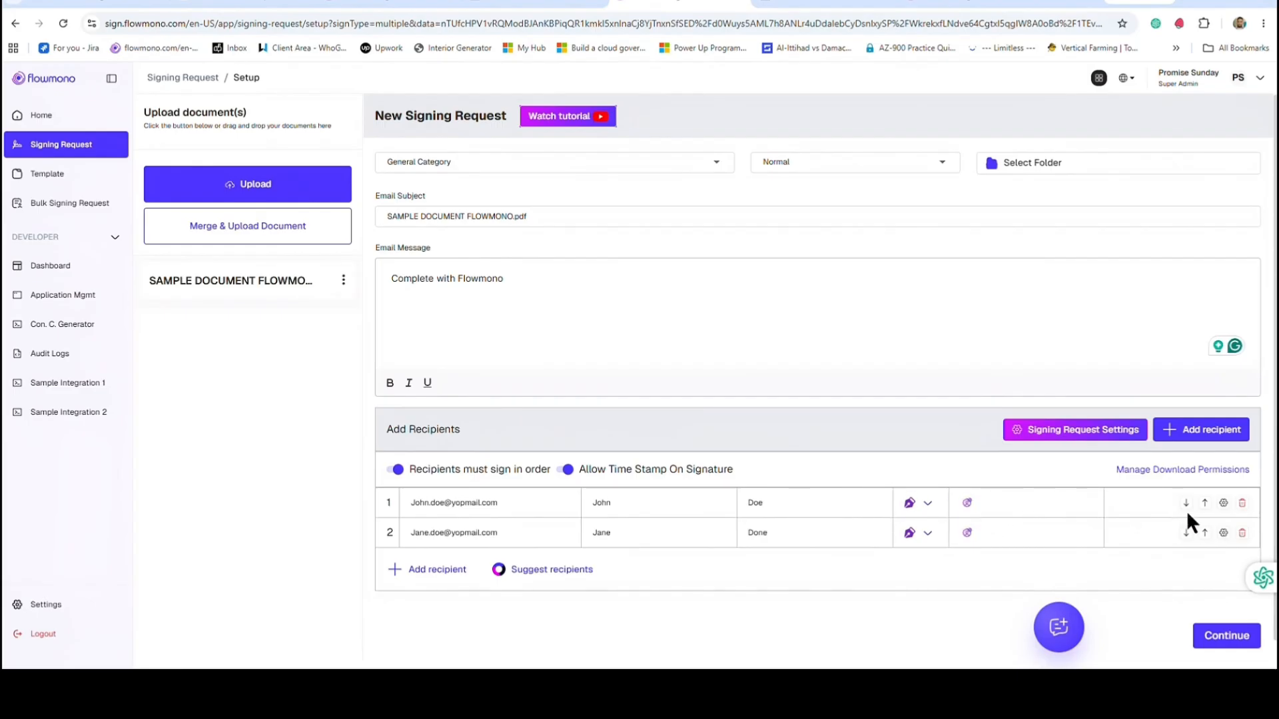
pyautogui.click(1223, 504)
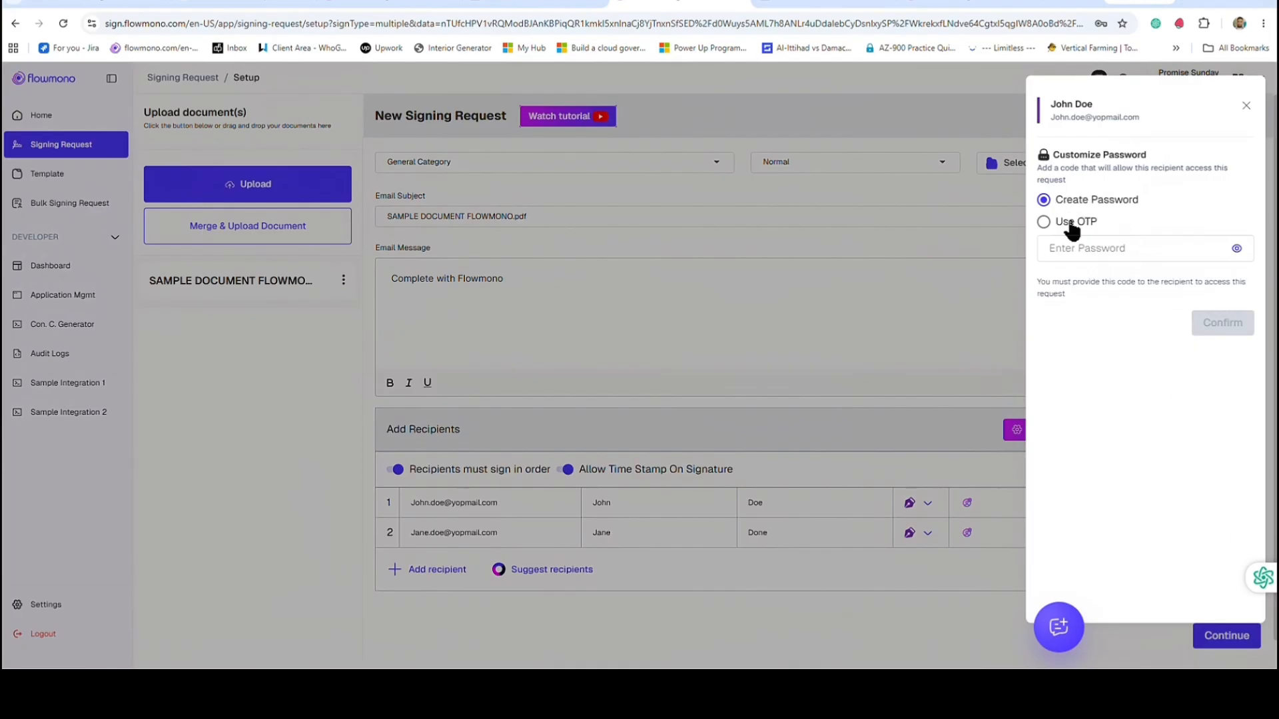
pyautogui.click(1246, 105)
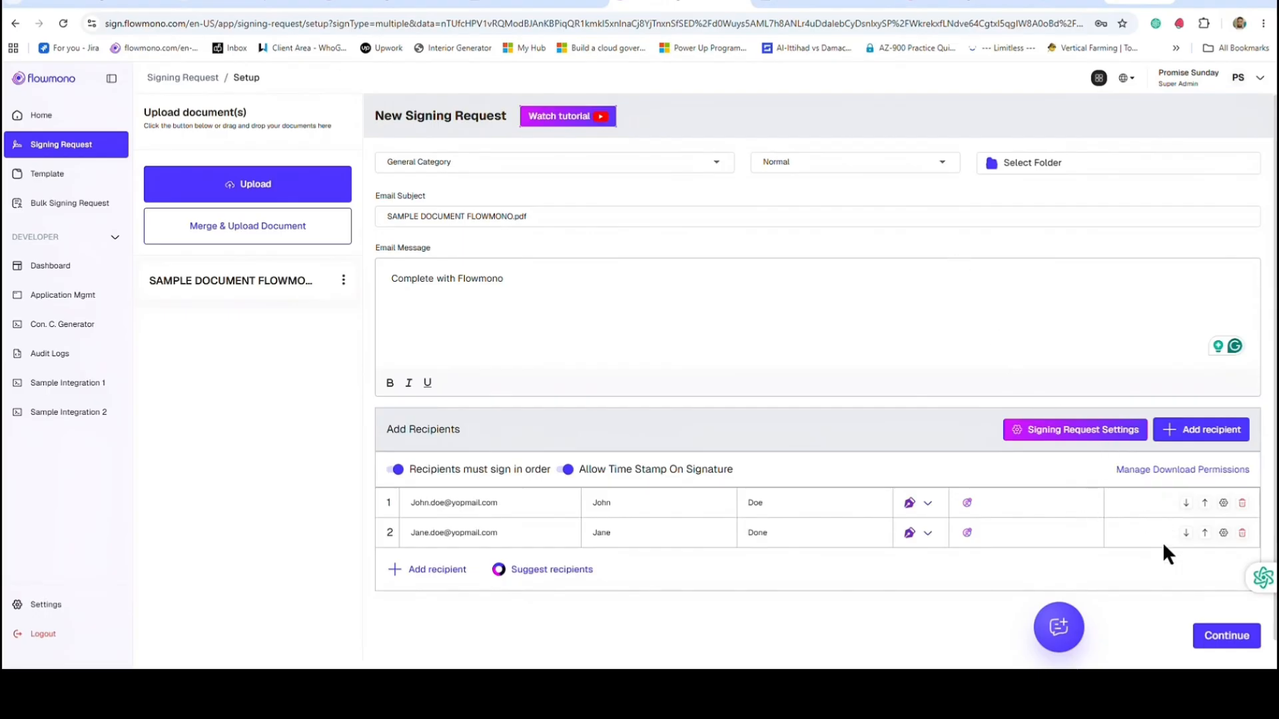
# Step: Continue from the request setup to the document editor and close the performance summary
pyautogui.click(1227, 638)
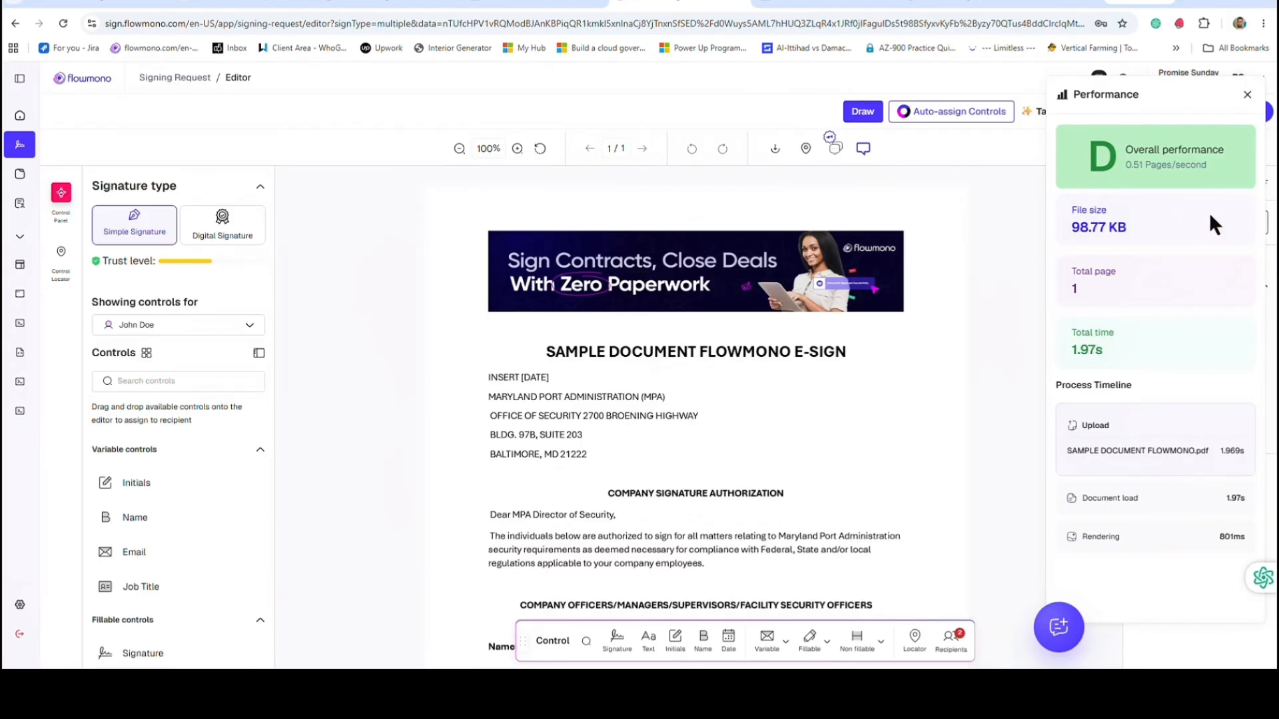
pyautogui.click(1248, 96)
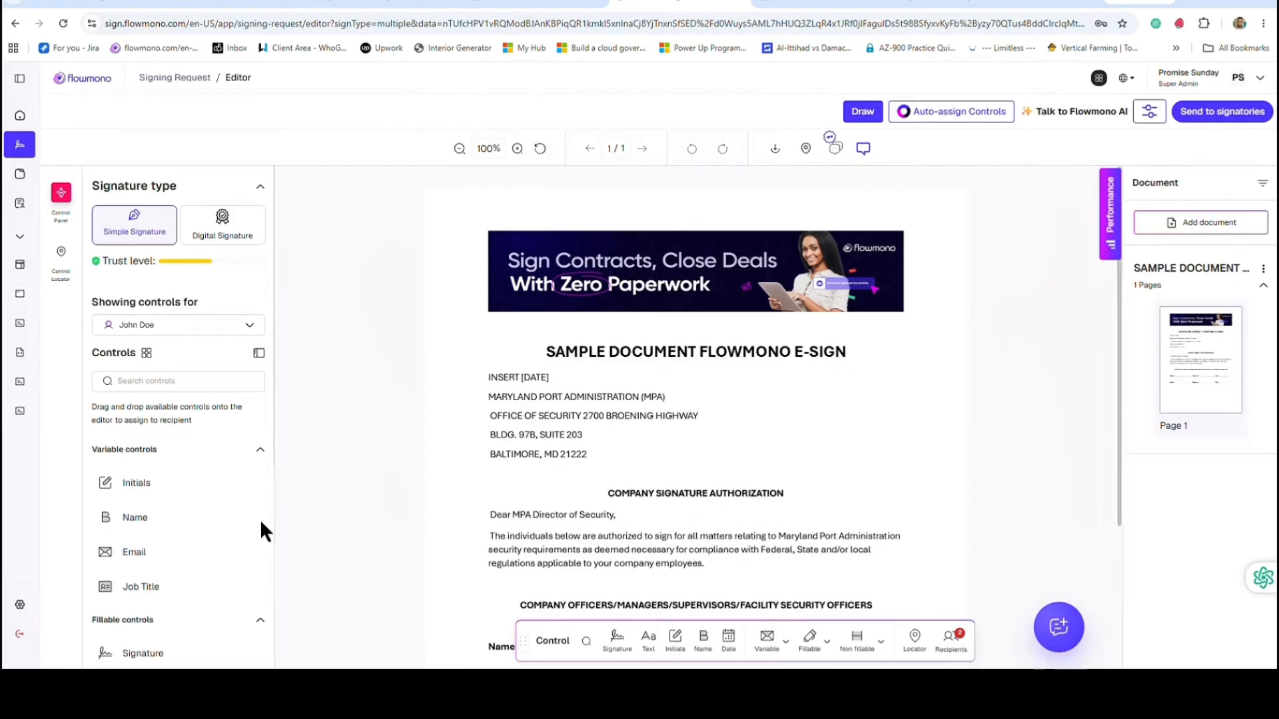
# Step: Examine the available variable and fillable controls, the recipient choices for them, and the document's blank signing lines
pyautogui.scroll(-1, 542, 499)
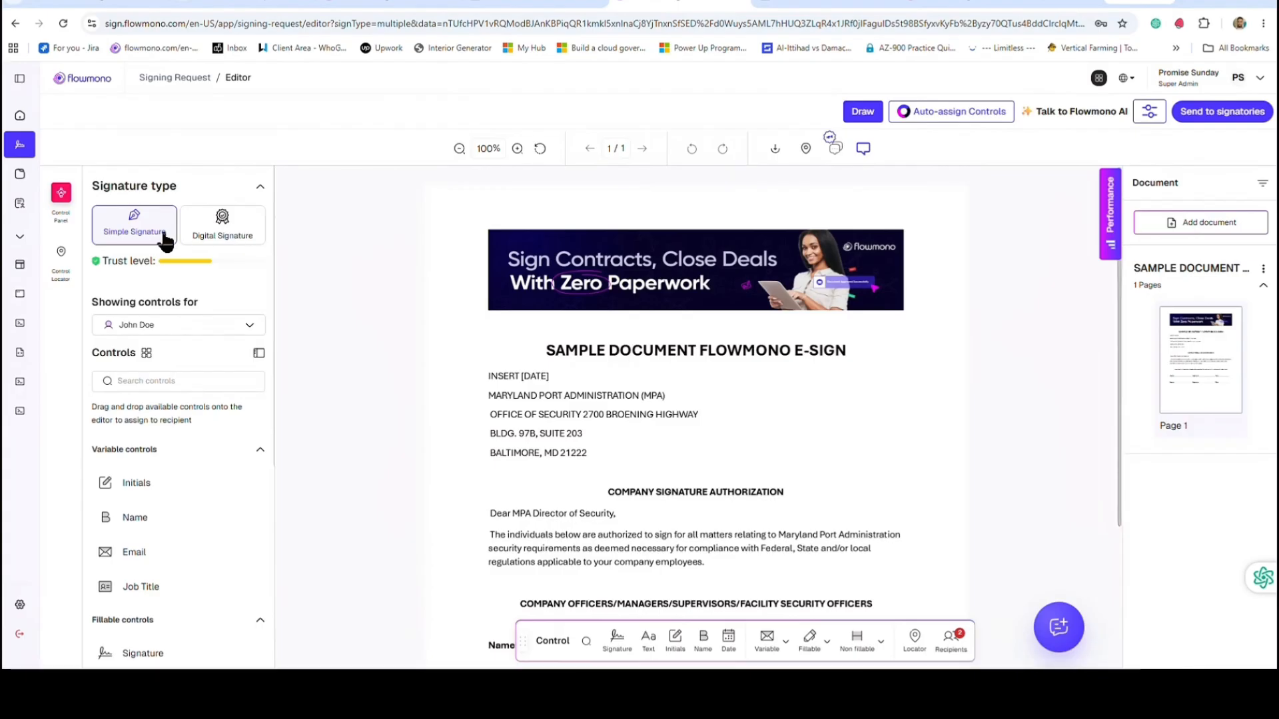
pyautogui.scroll(-2, 134, 383)
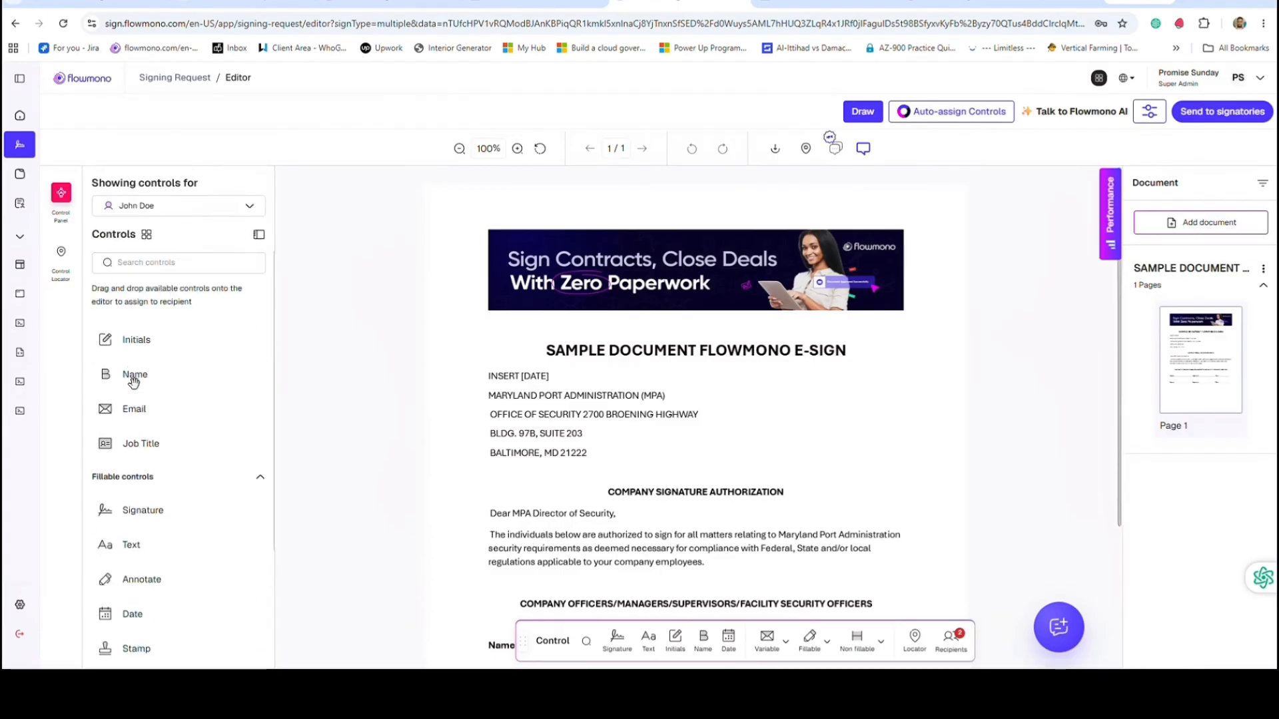
pyautogui.scroll(2, 134, 384)
pyautogui.scroll(-4, 197, 383)
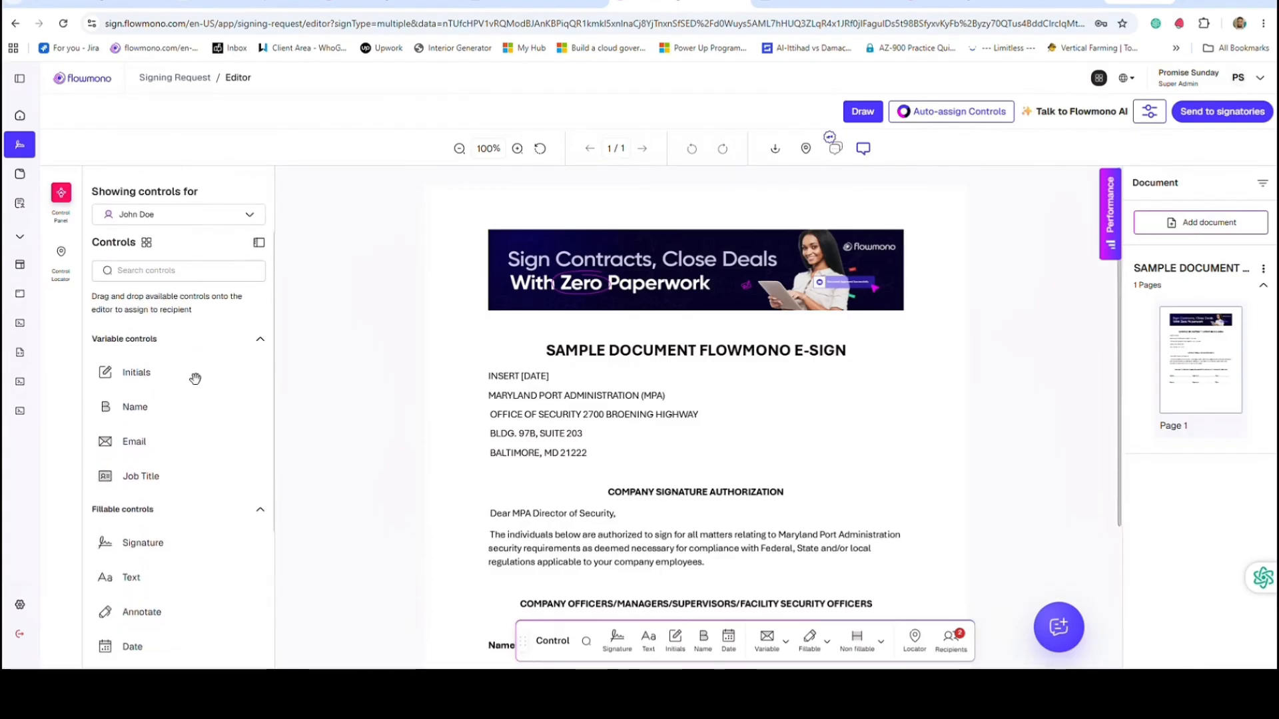
pyautogui.scroll(-2, 197, 384)
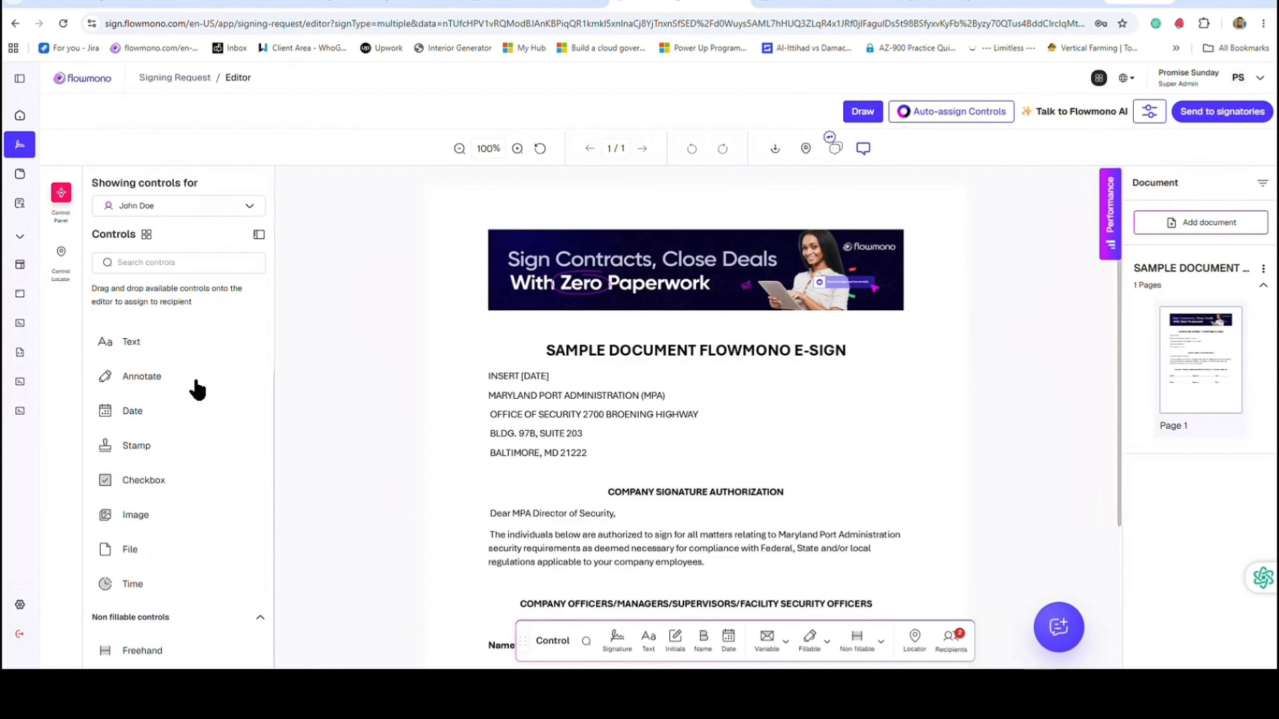
pyautogui.scroll(4, 195, 378)
pyautogui.scroll(2, 195, 378)
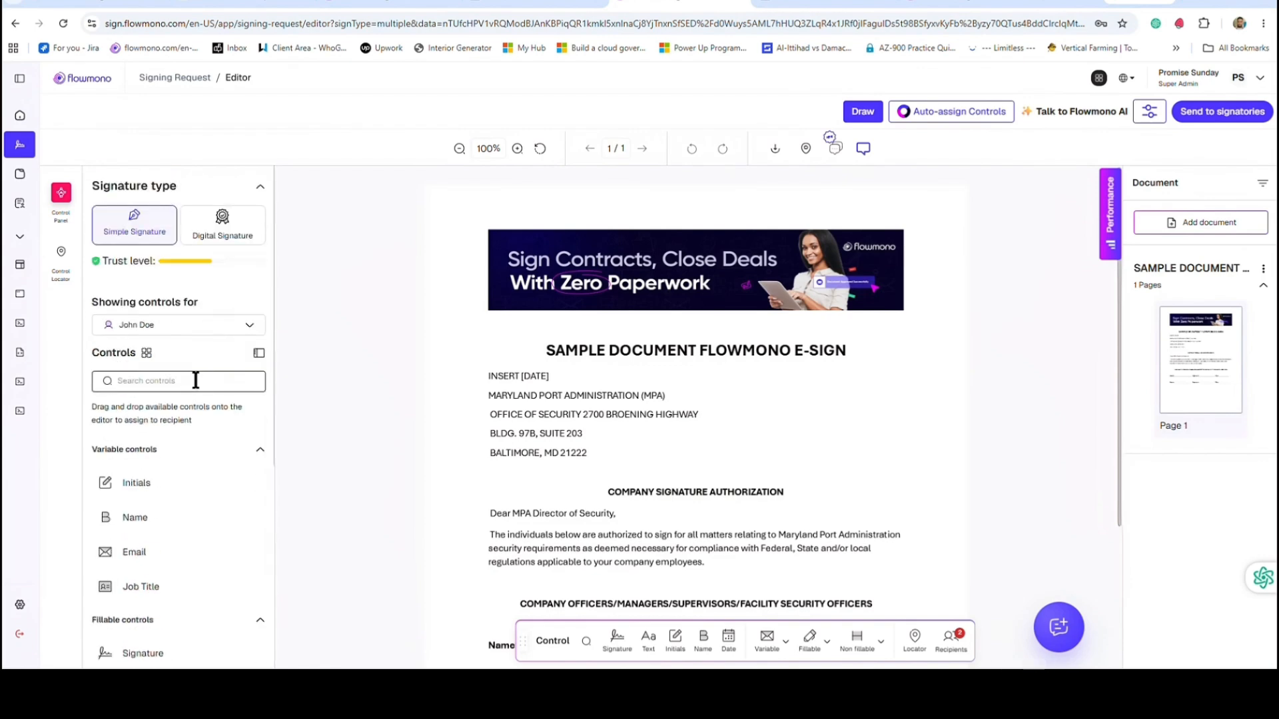
pyautogui.click(198, 326)
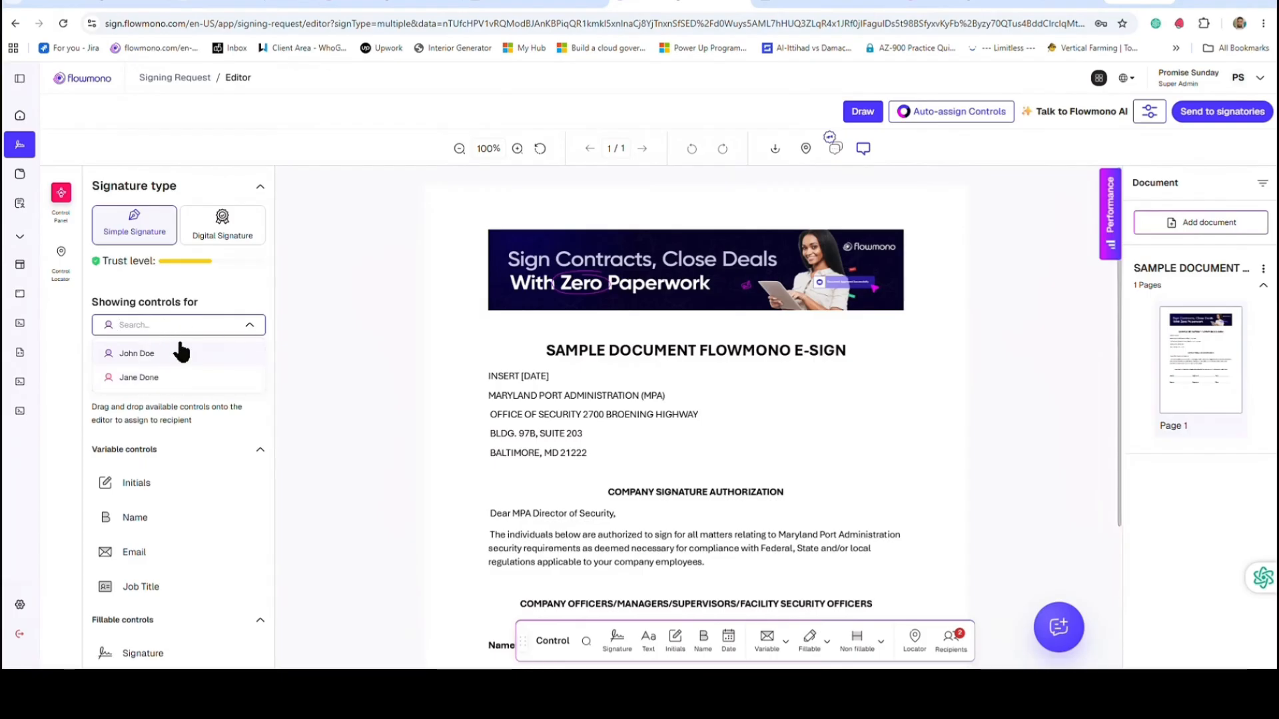
pyautogui.click(198, 270)
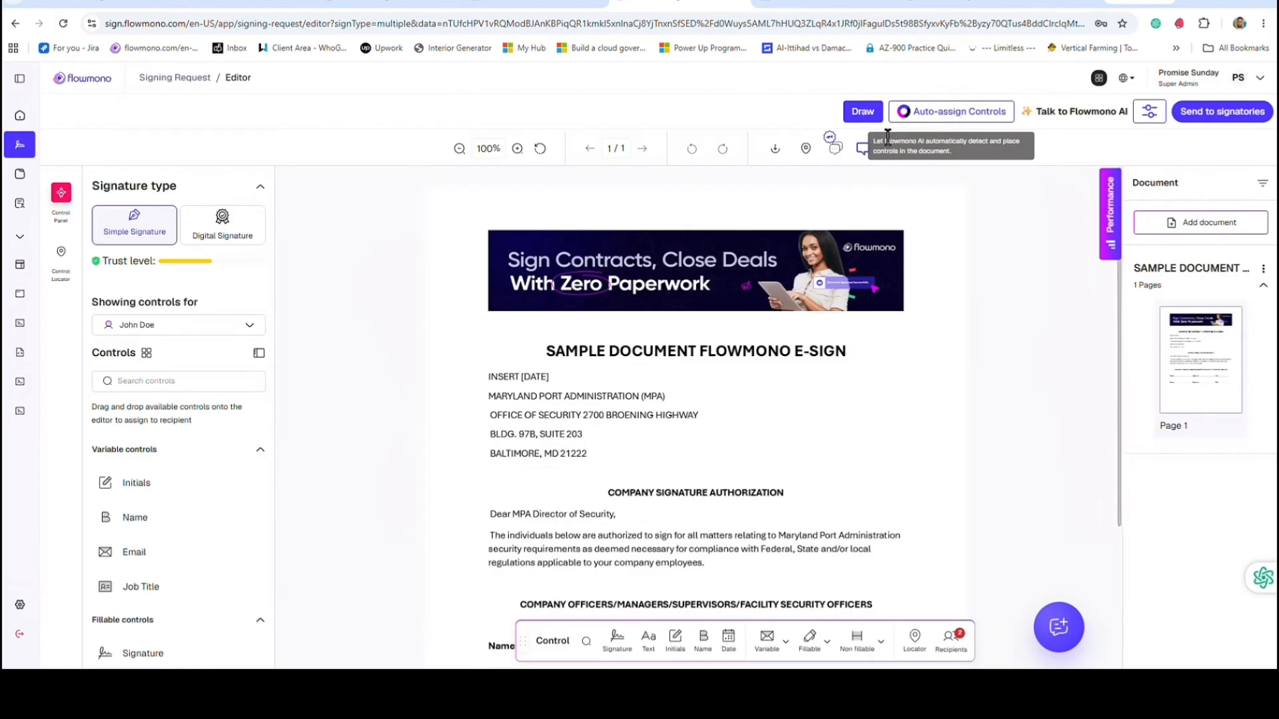
pyautogui.scroll(-3, 722, 450)
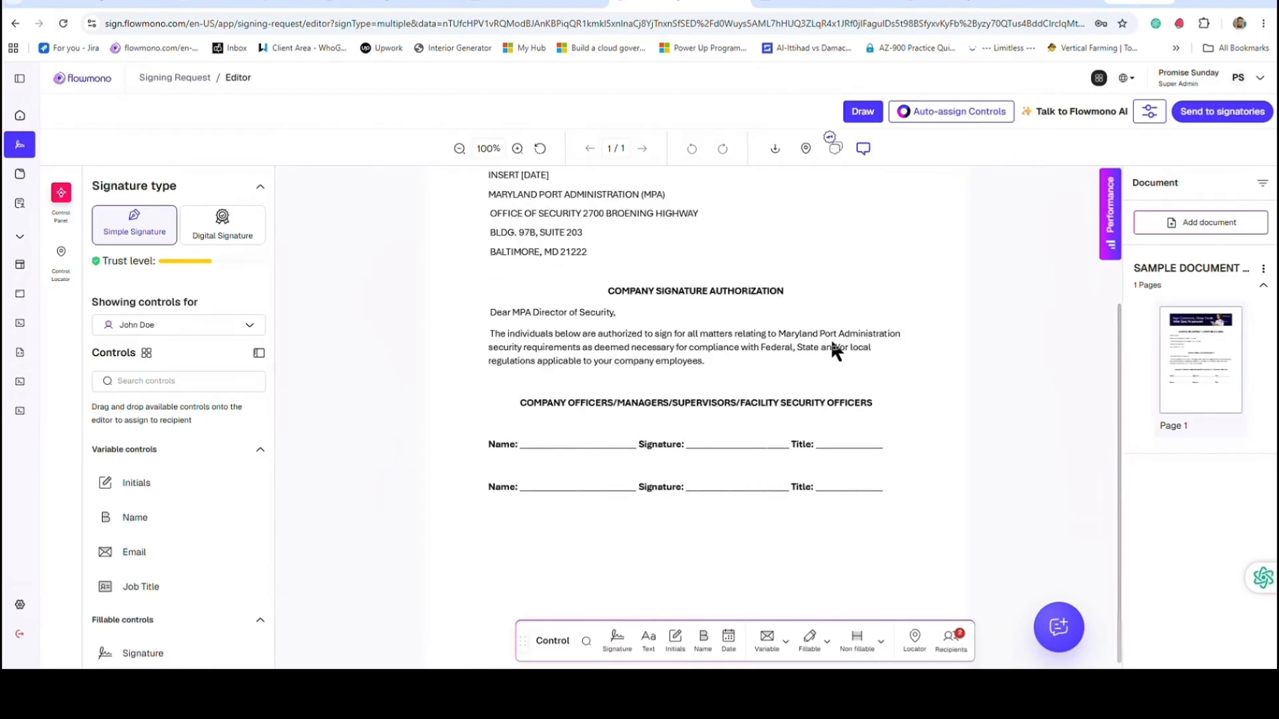
pyautogui.scroll(3, 832, 336)
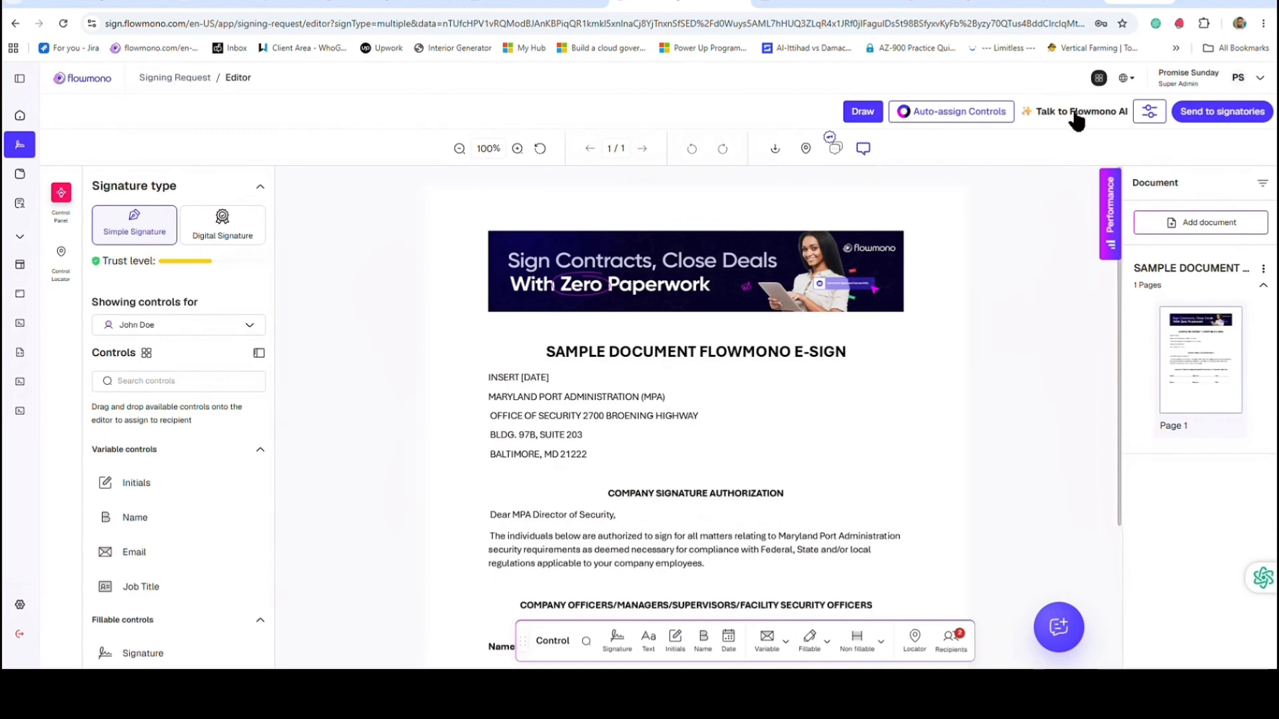
# Step: Auto-assign controls across the document and adjust the date control on the INSERT [DATE] line
pyautogui.click(946, 118)
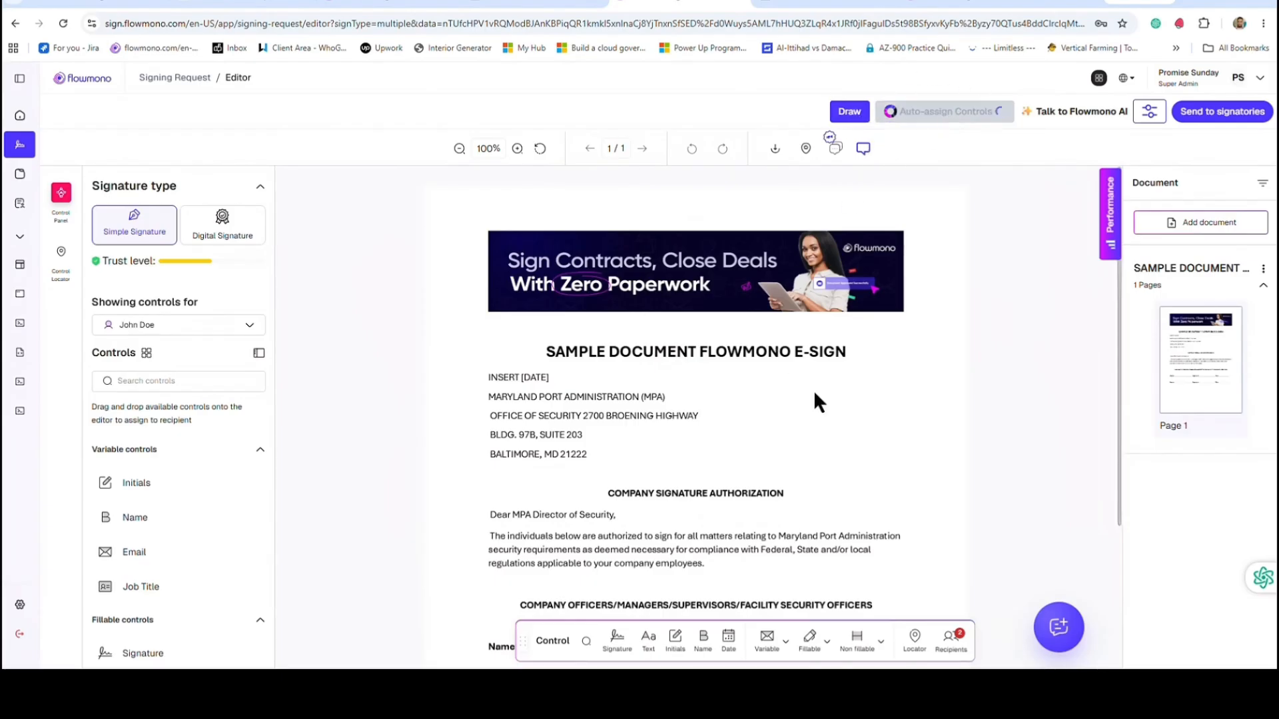
pyautogui.scroll(-2, 815, 401)
pyautogui.scroll(-2, 816, 399)
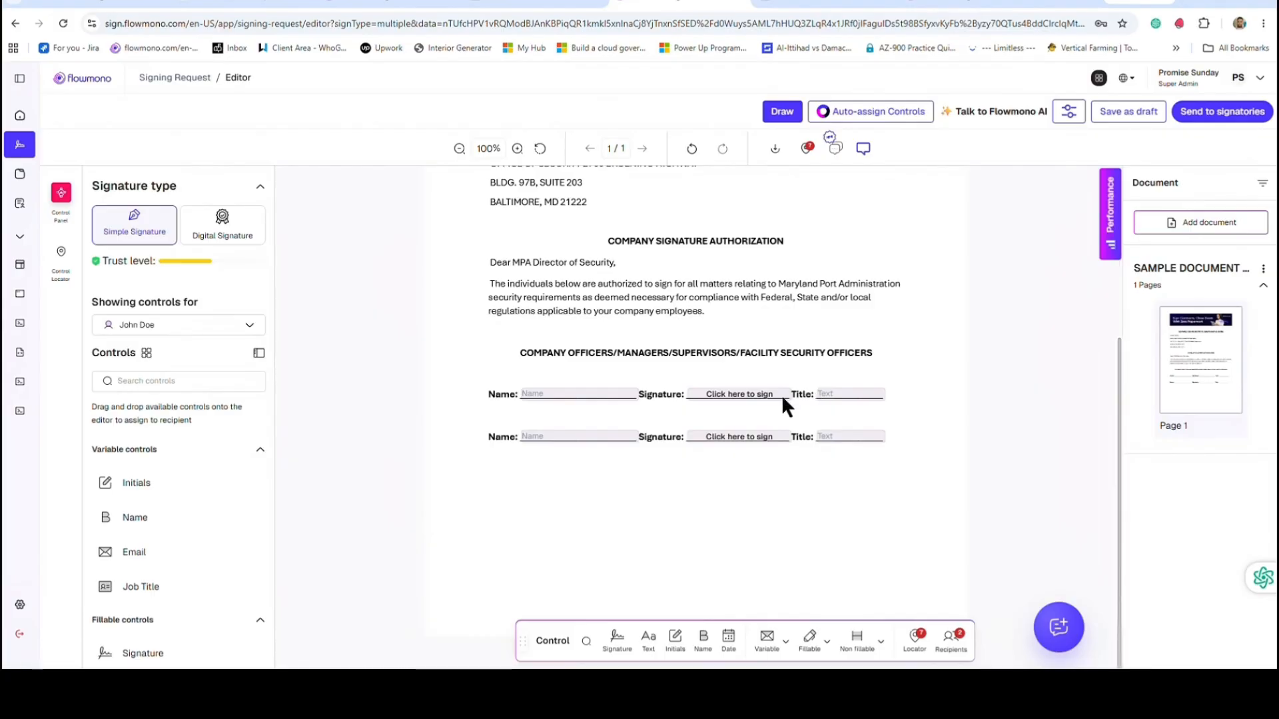
pyautogui.scroll(3, 707, 418)
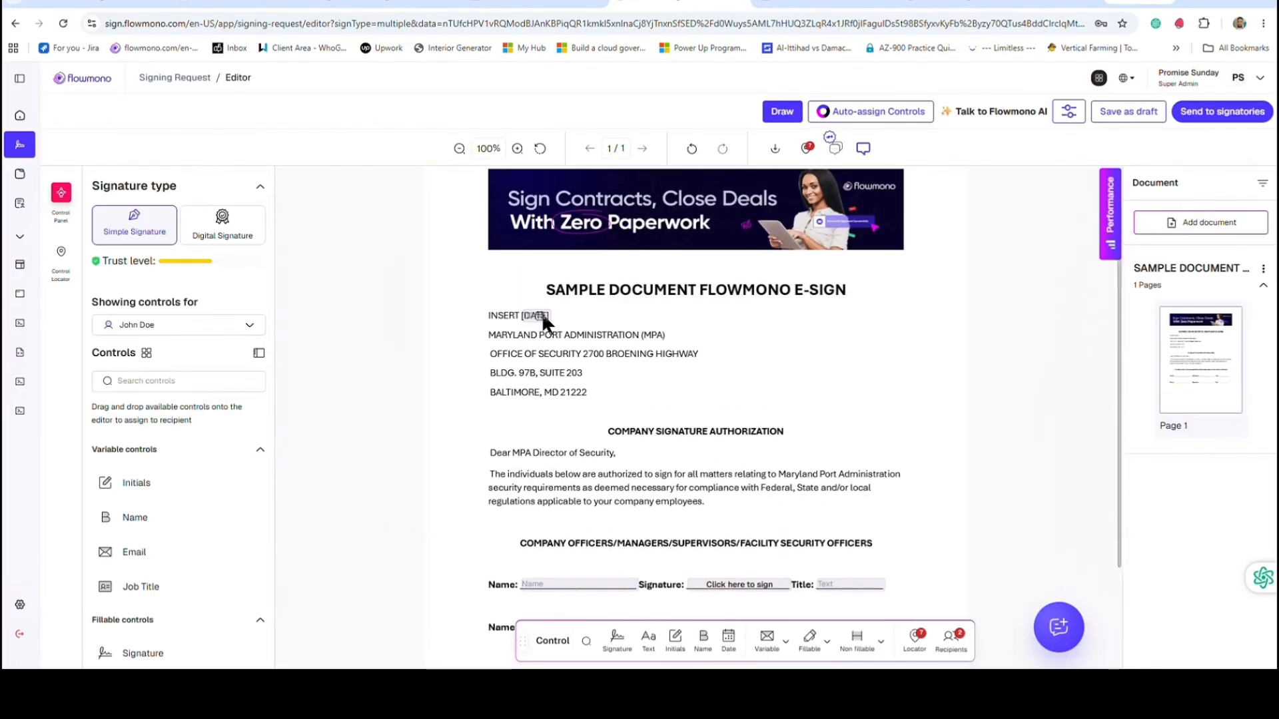
pyautogui.moveTo(546, 311); pyautogui.dragTo(581, 309)
# Step: Increase the height of the first row's signature control by extending its upper edge
pyautogui.scroll(-3, 602, 414)
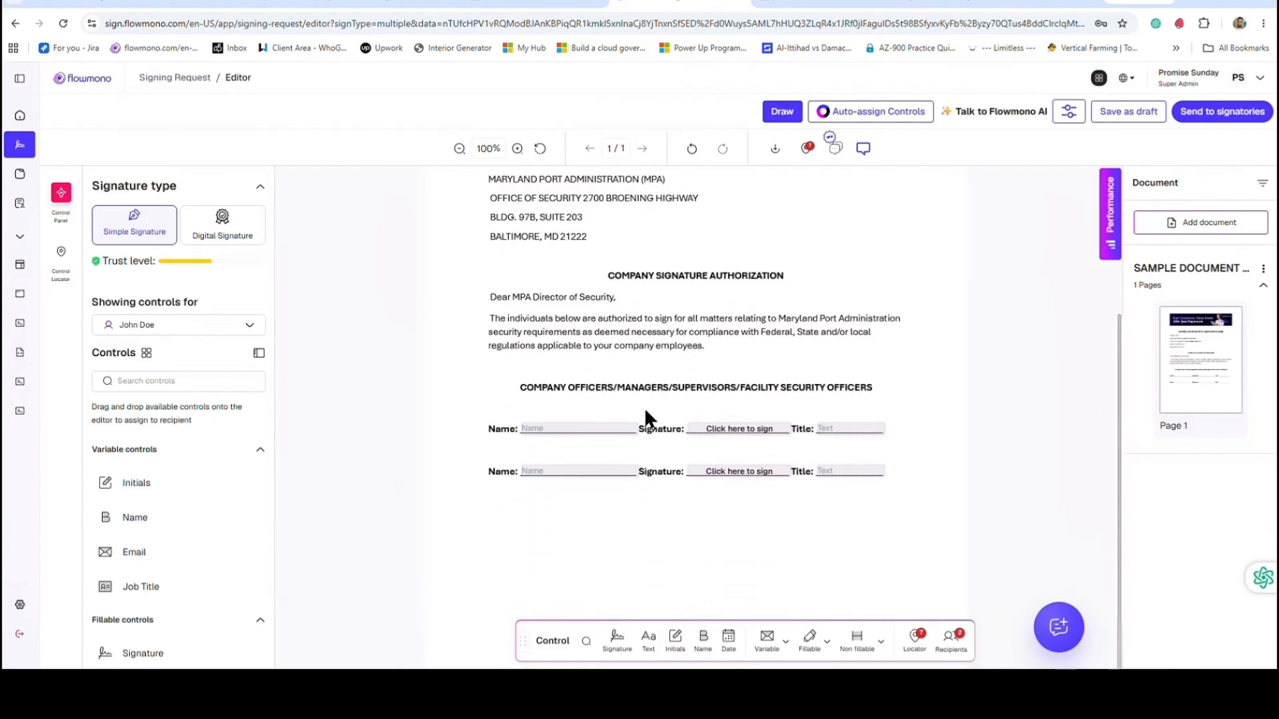
pyautogui.click(634, 428)
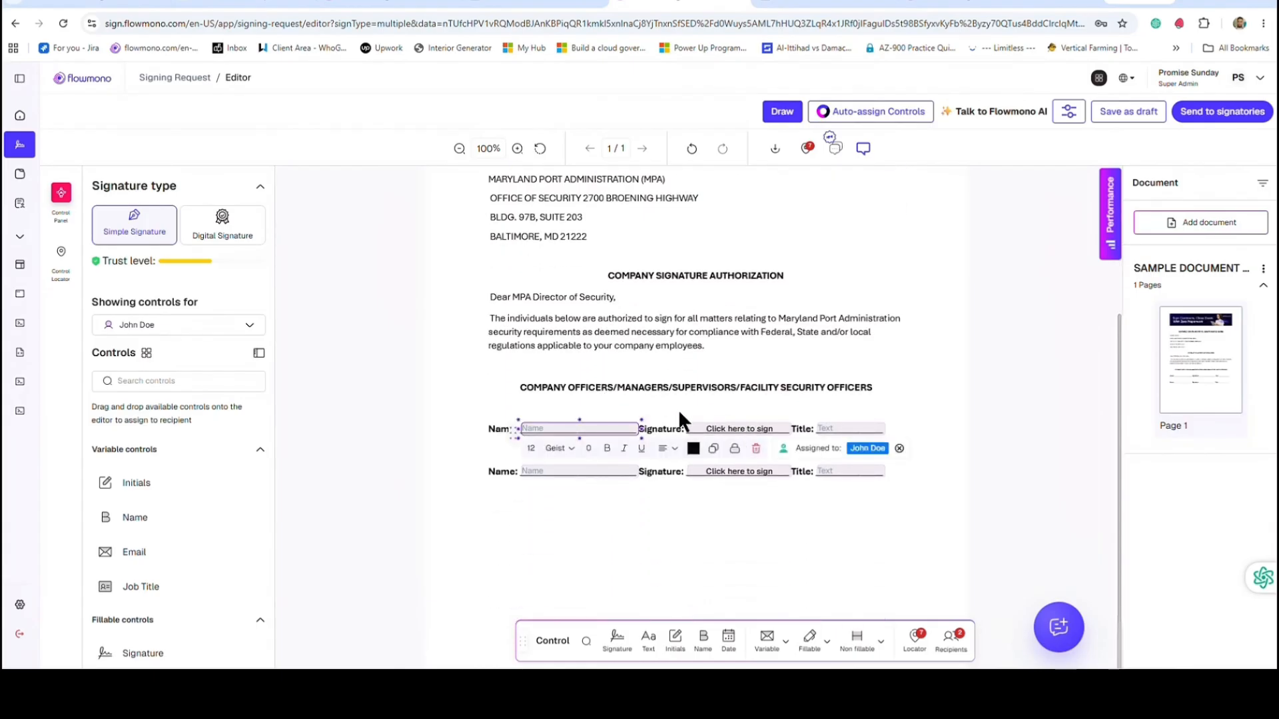
pyautogui.click(738, 429)
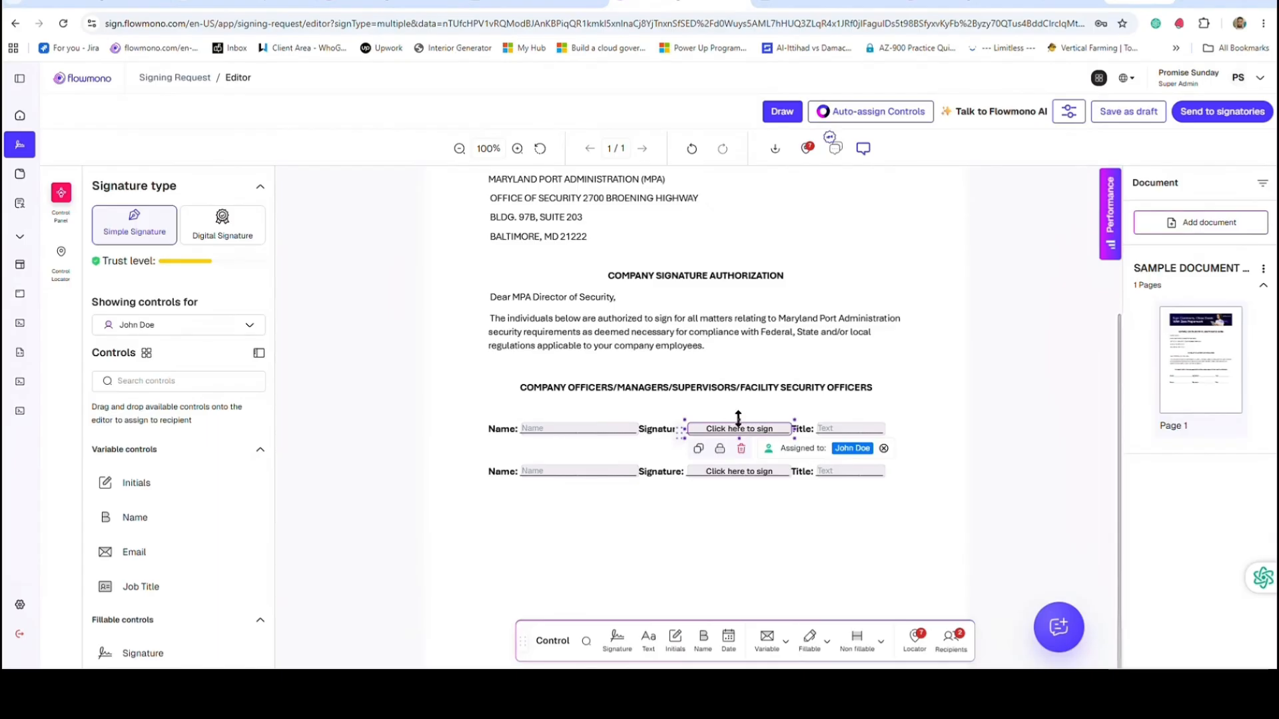
pyautogui.moveTo(738, 416); pyautogui.dragTo(740, 403)
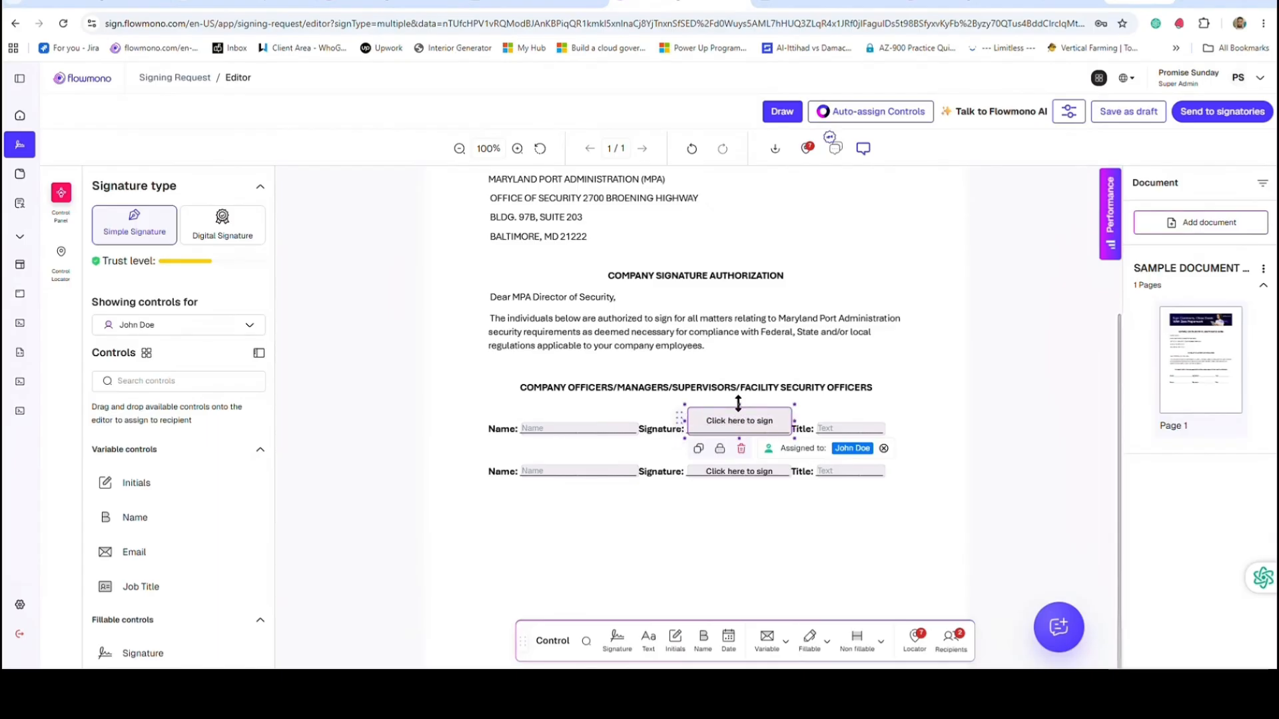
# Step: Set the first row's Title text control to the Garamond font at size 16
pyautogui.click(840, 429)
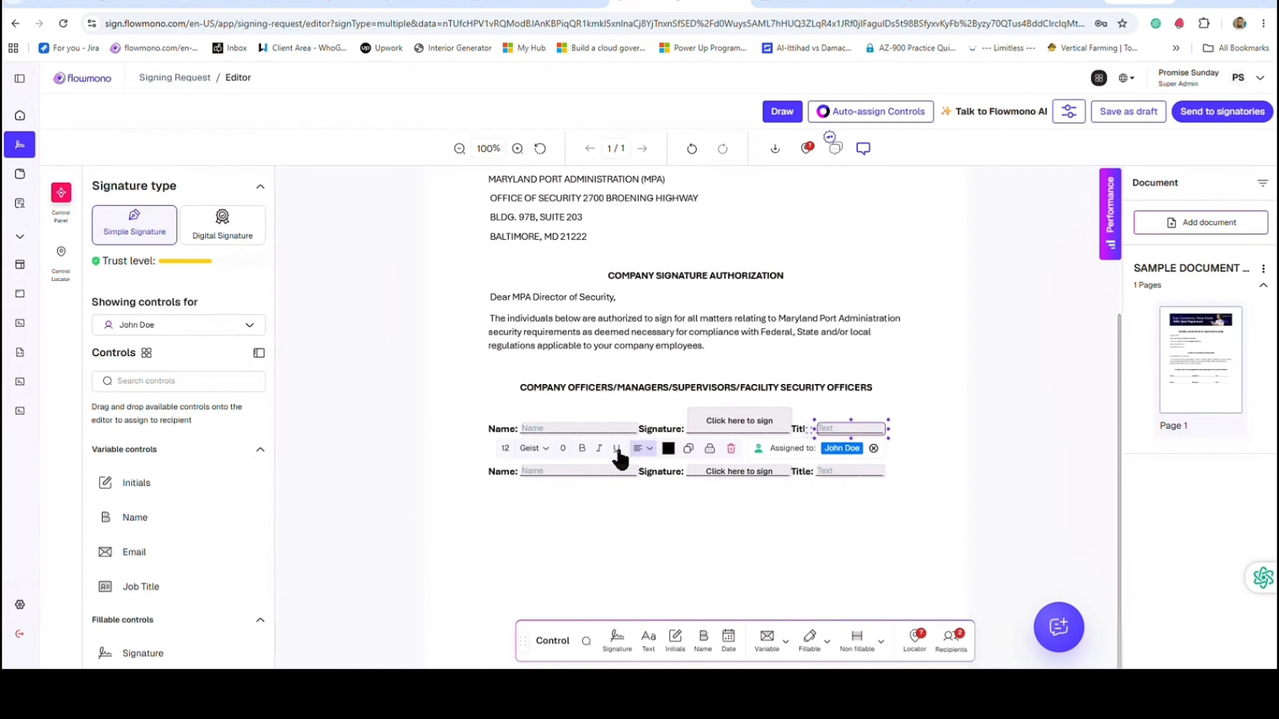
pyautogui.click(545, 455)
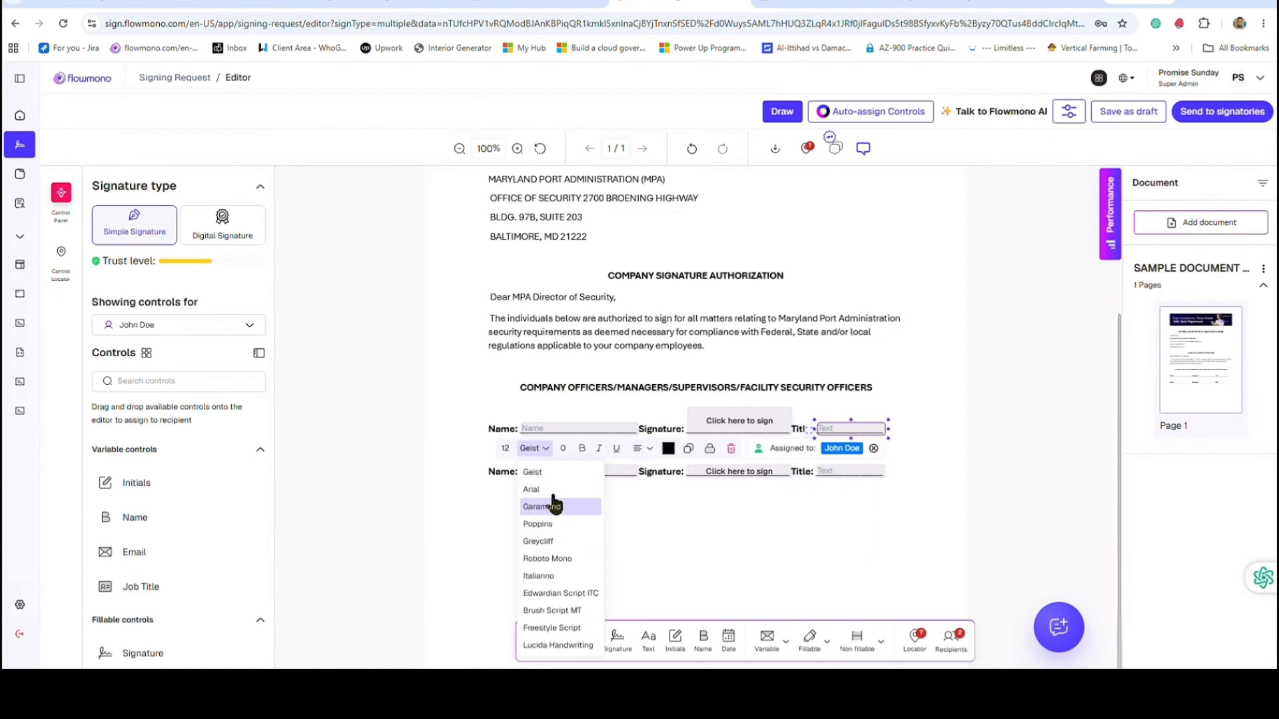
pyautogui.click(553, 506)
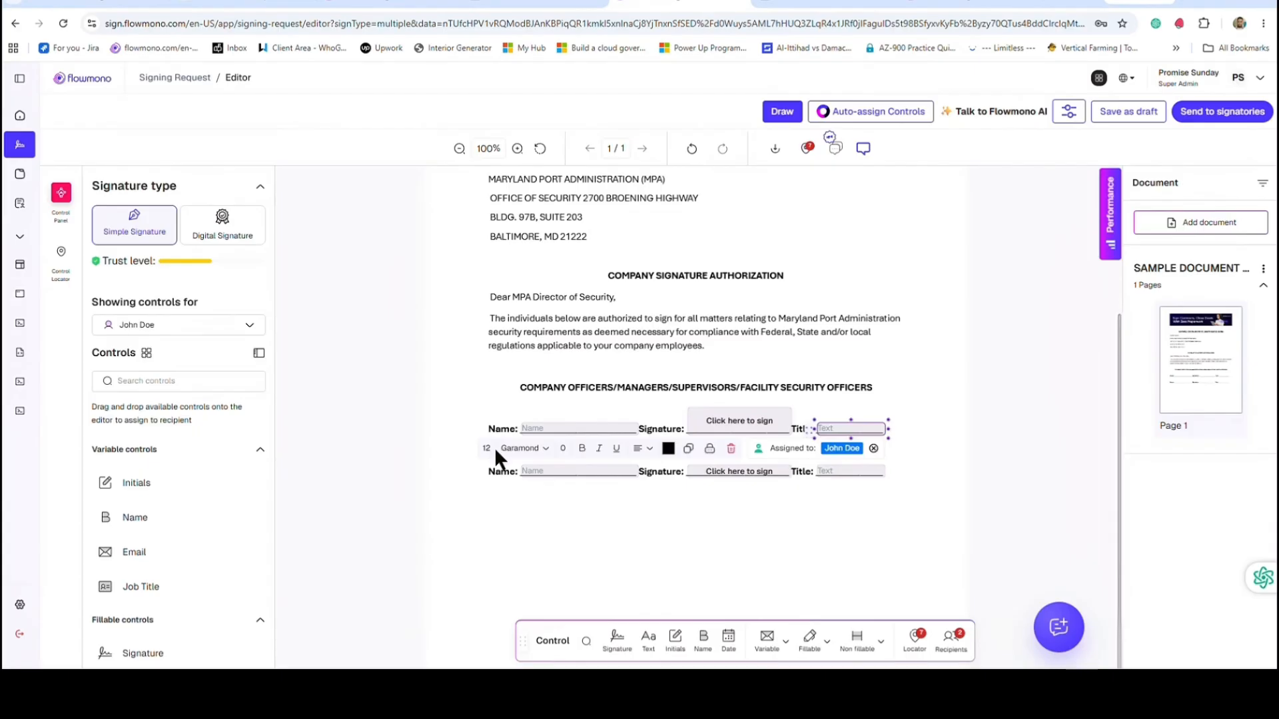
pyautogui.click(491, 450)
pyautogui.press('BackSpace')
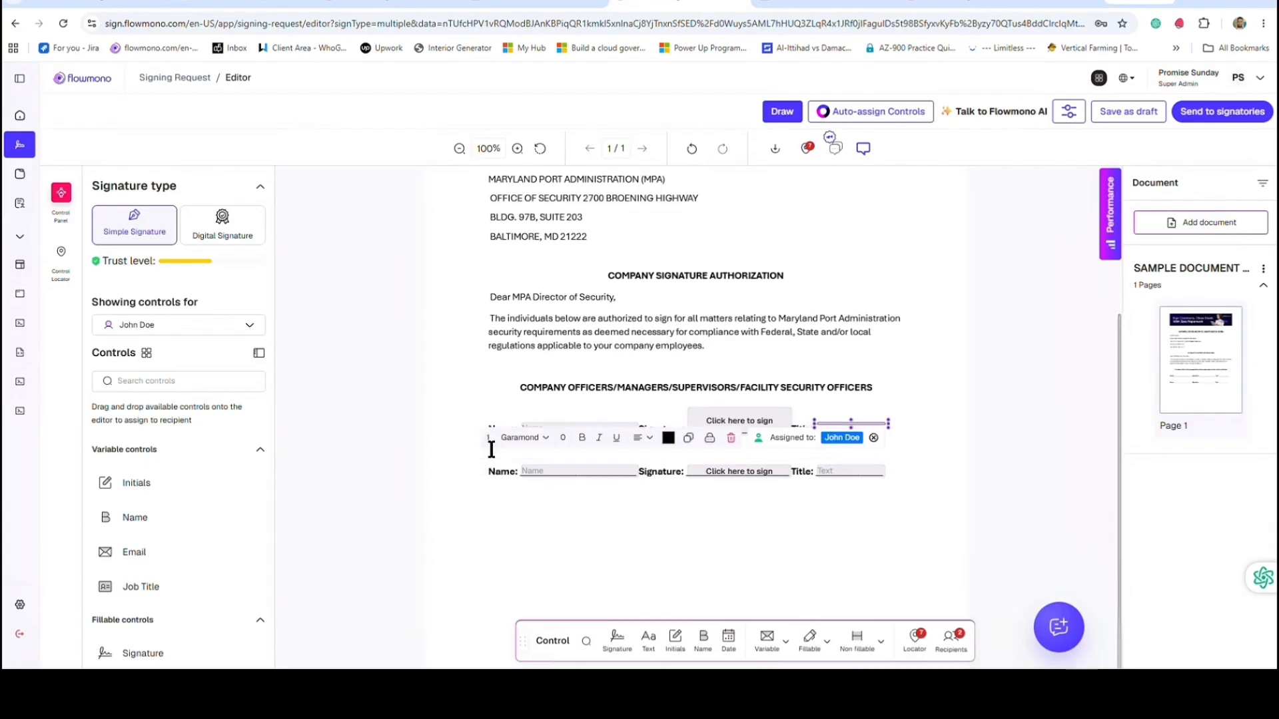
pyautogui.write('6')
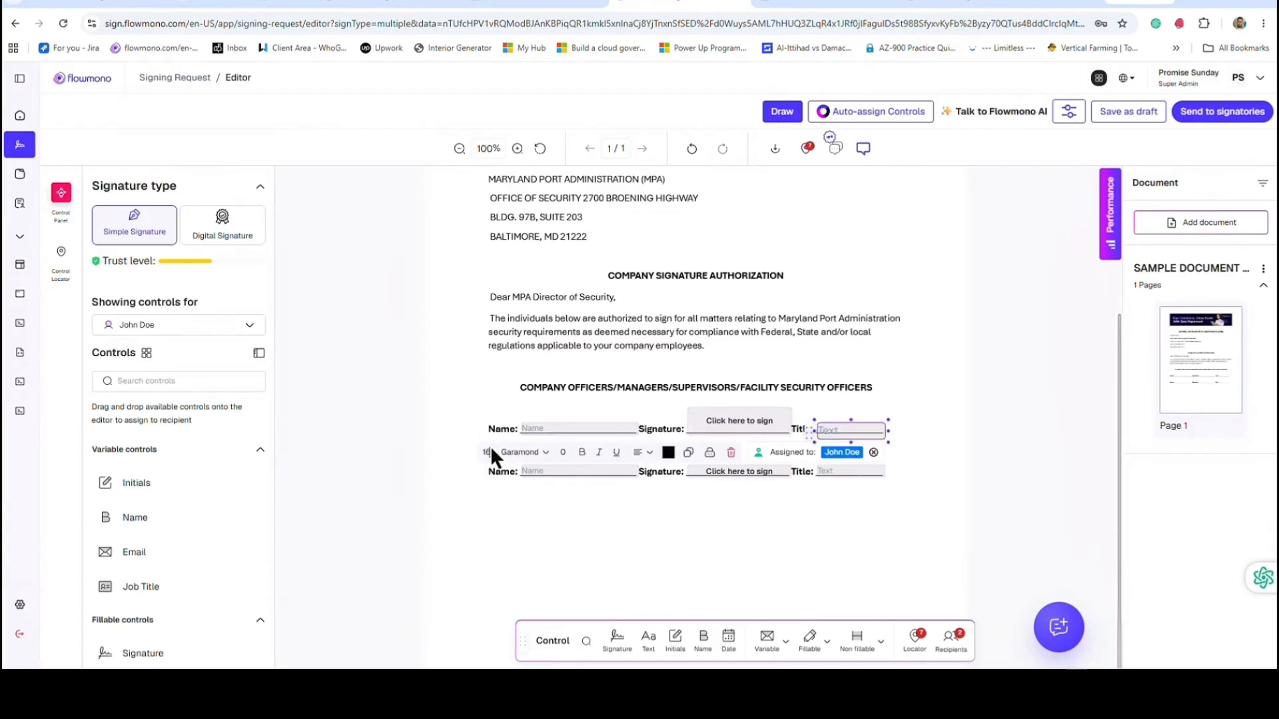
# Step: Set the first row's Name control to Garamond size 16, and shift that row's Name and Title controls up onto their lines
pyautogui.click(542, 430)
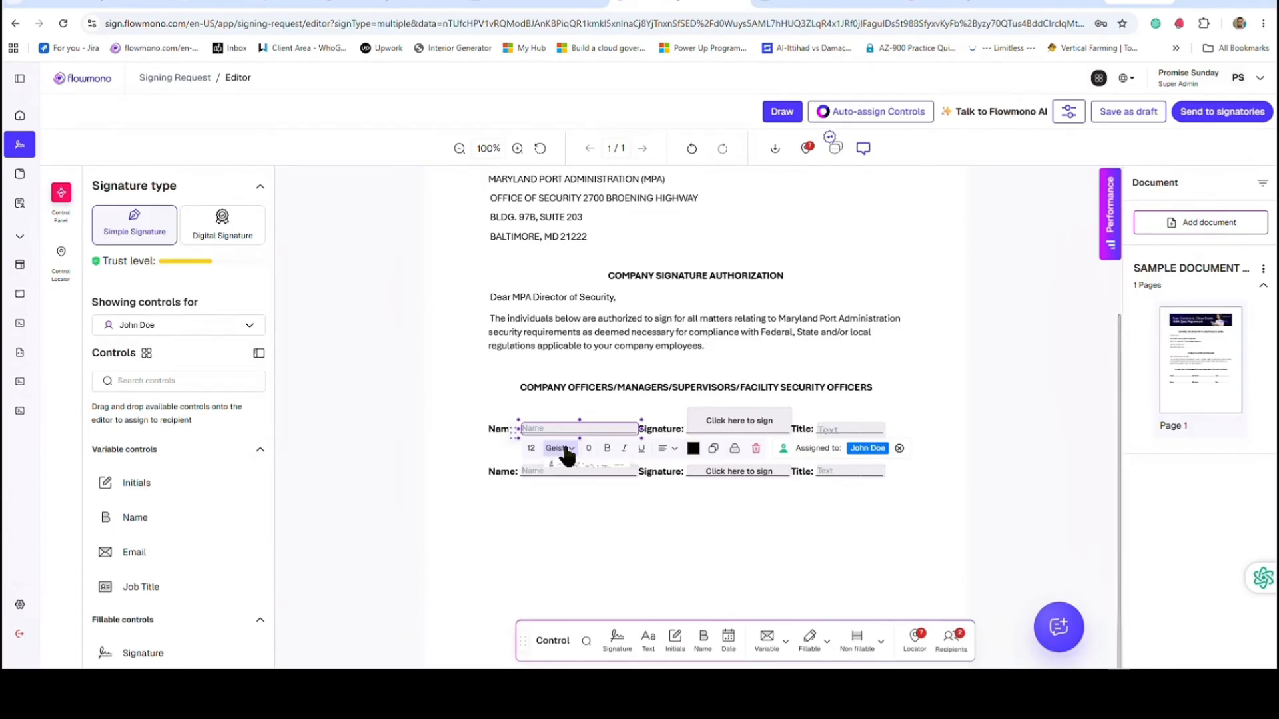
pyautogui.click(560, 448)
pyautogui.click(580, 508)
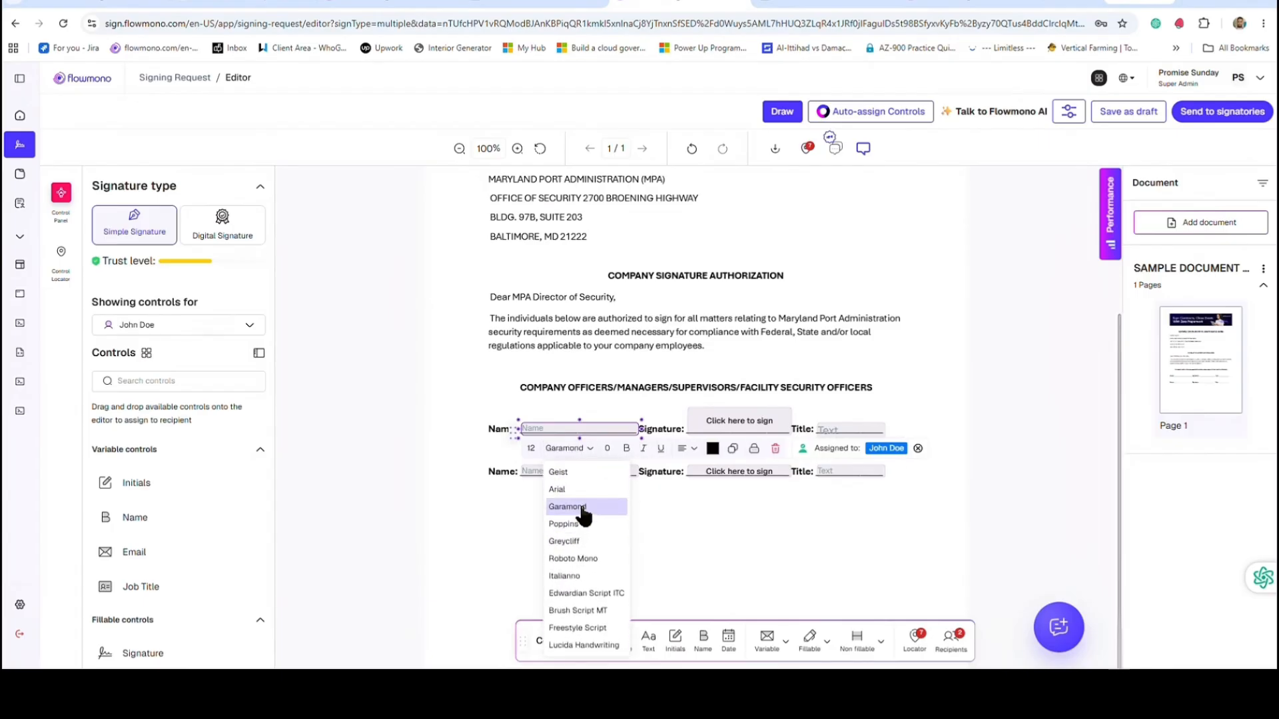
pyautogui.click(535, 449)
pyautogui.press('BackSpace')
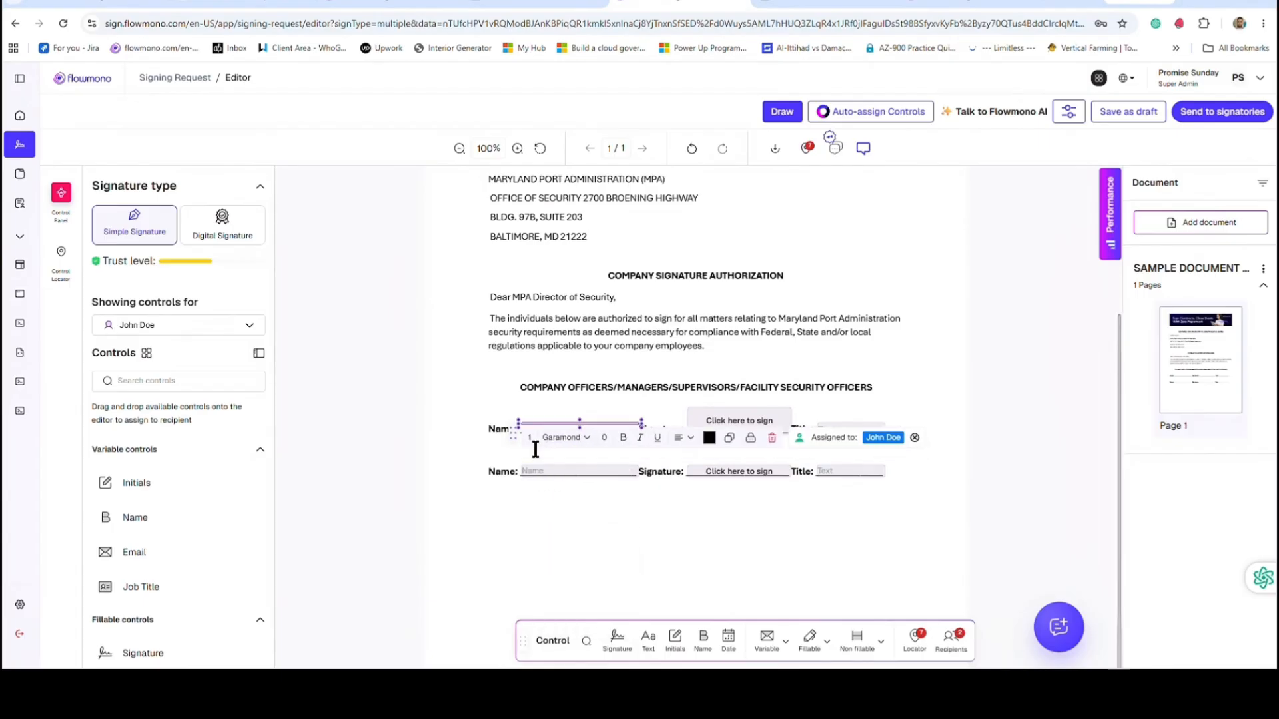
pyautogui.write('6')
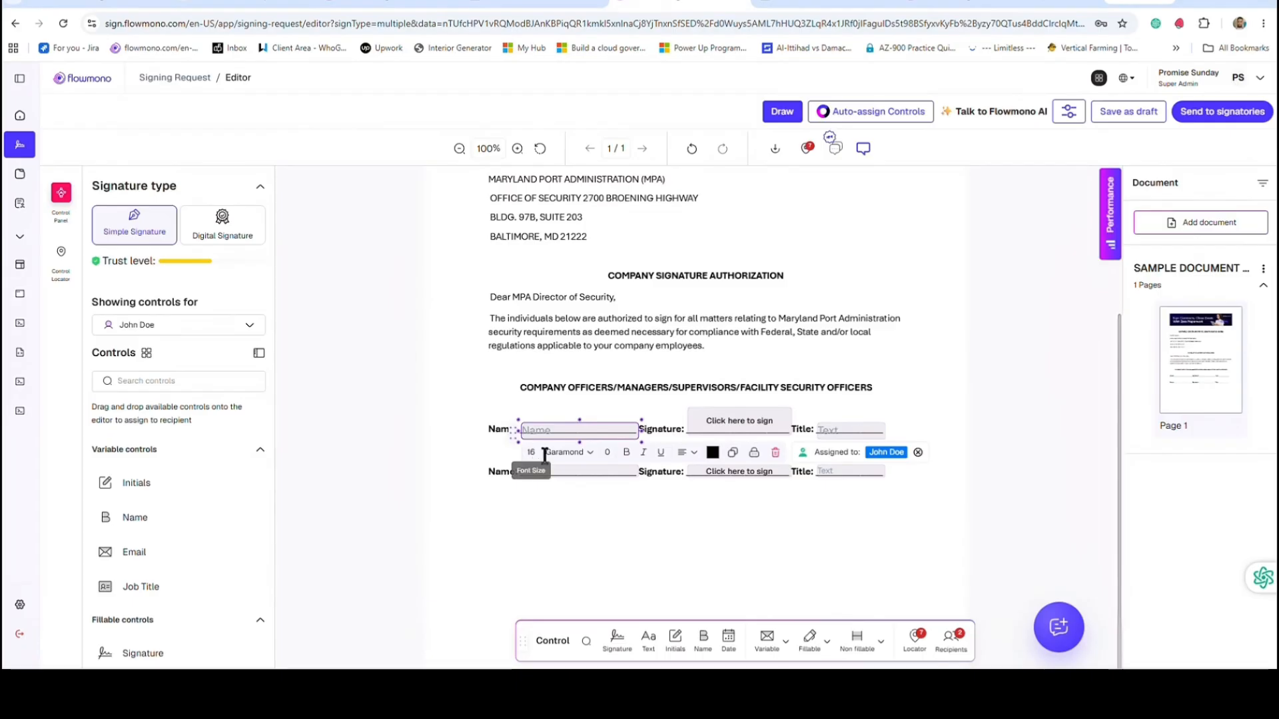
pyautogui.click(598, 517)
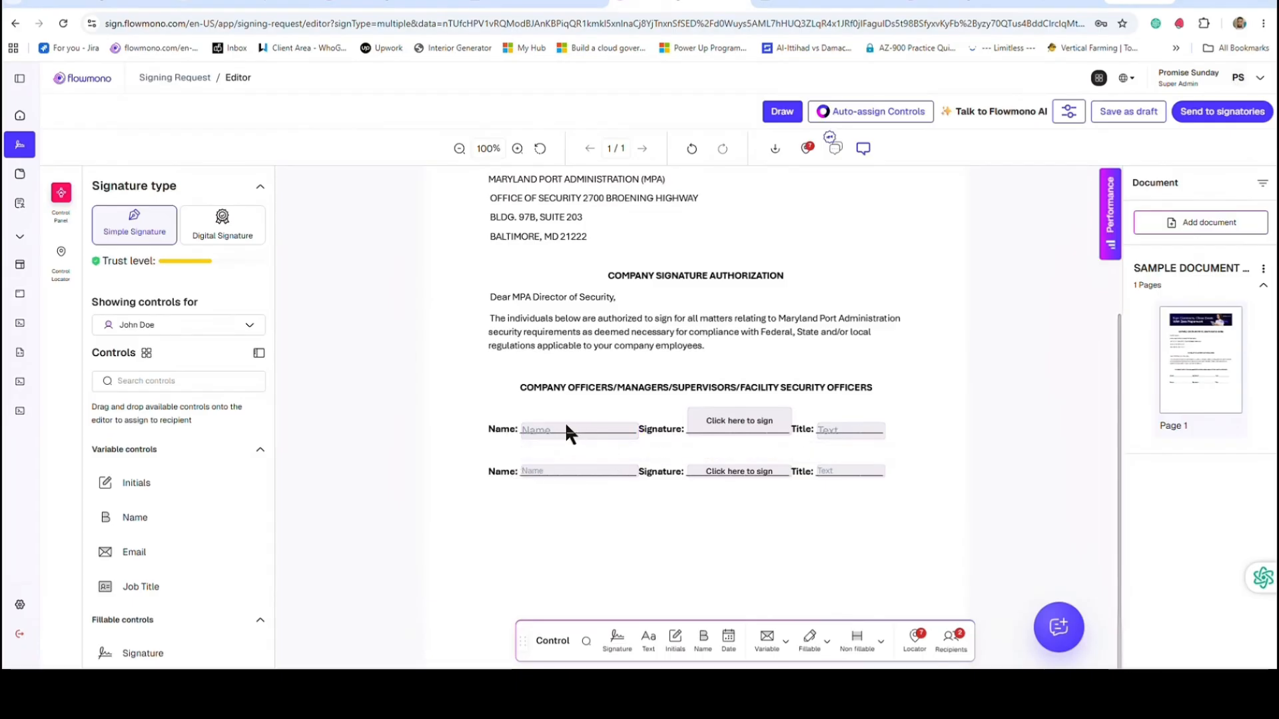
pyautogui.moveTo(565, 422); pyautogui.dragTo(566, 422)
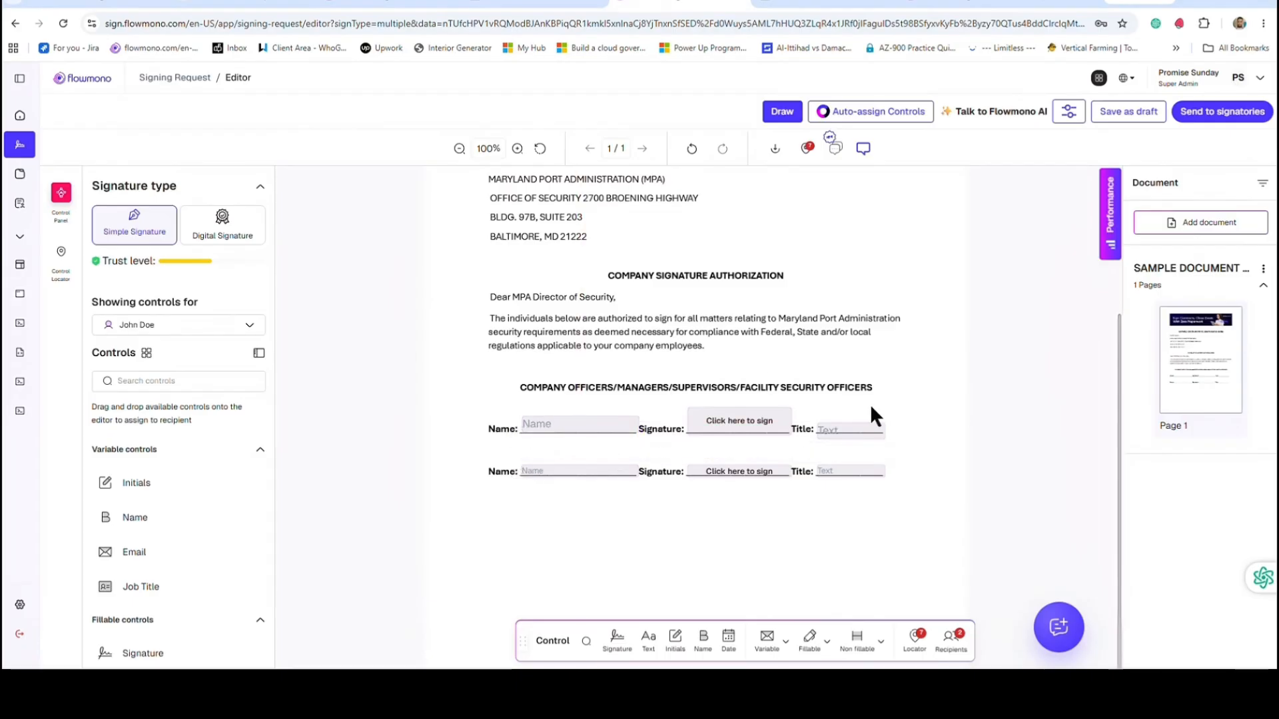
pyautogui.moveTo(864, 426); pyautogui.dragTo(866, 418)
# Step: Assign the second row's Name, Signature and Title controls to the second recipient
pyautogui.click(577, 473)
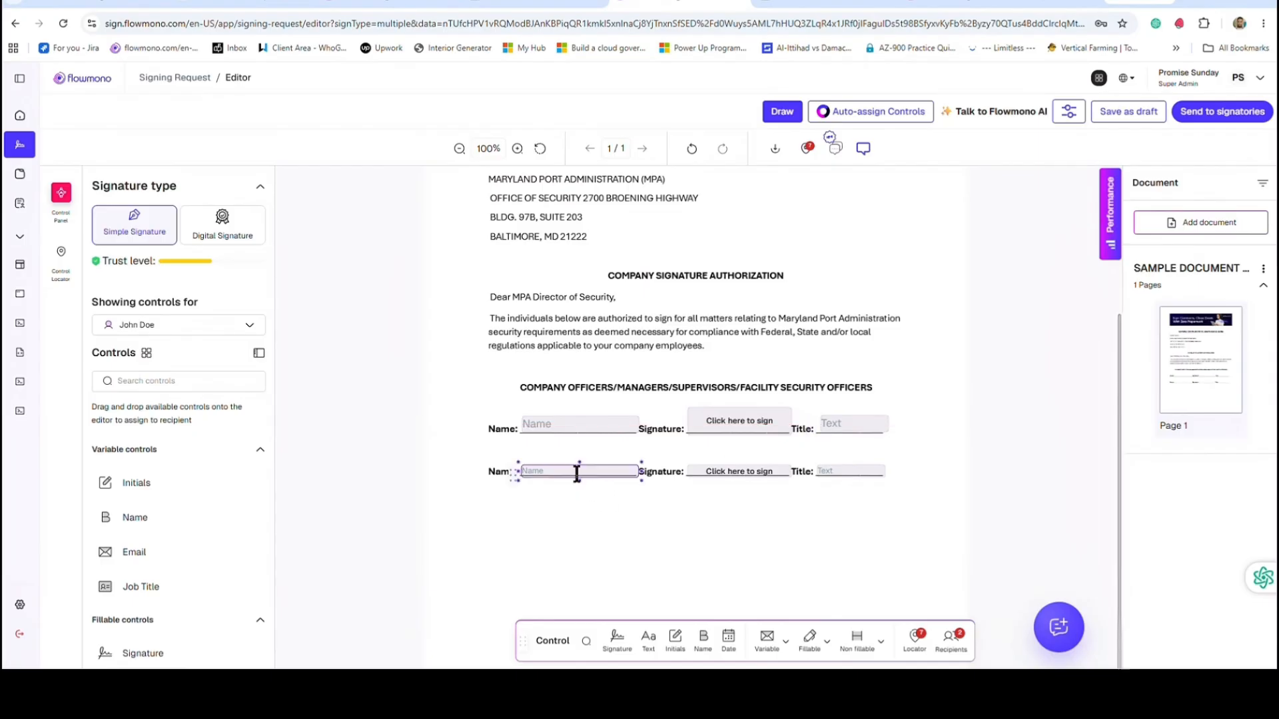
pyautogui.click(869, 492)
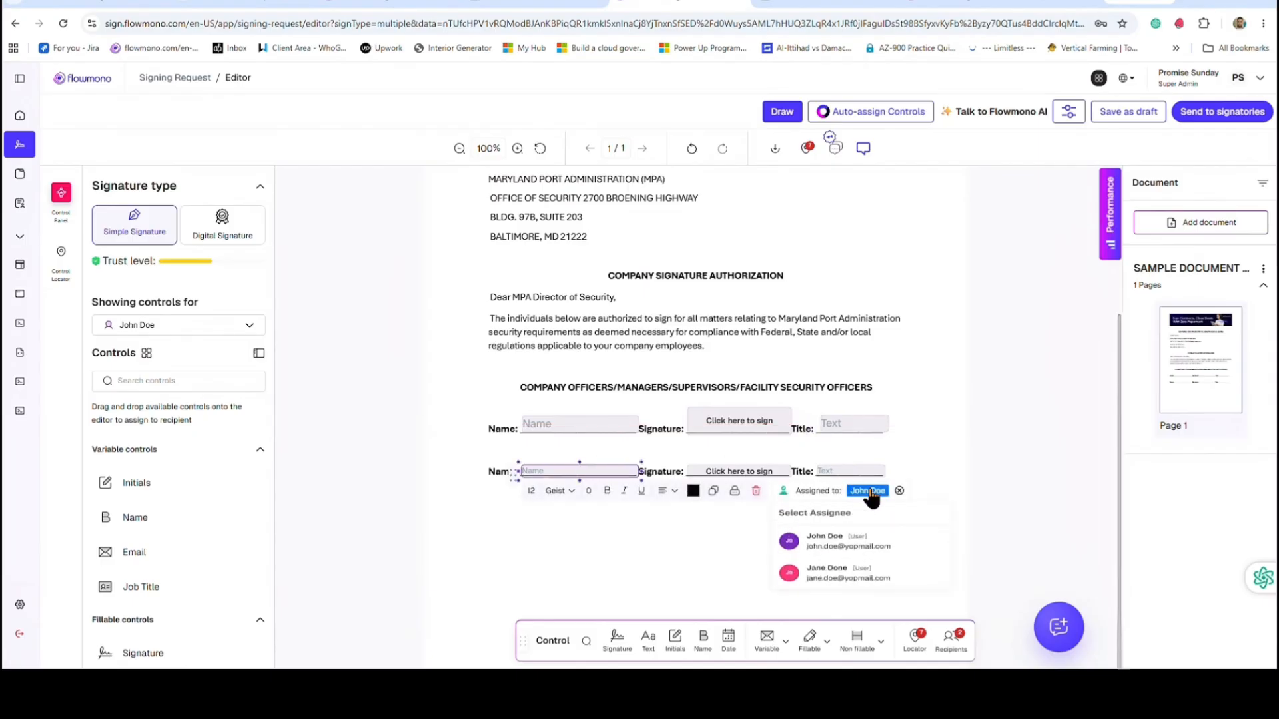
pyautogui.click(845, 576)
pyautogui.click(725, 472)
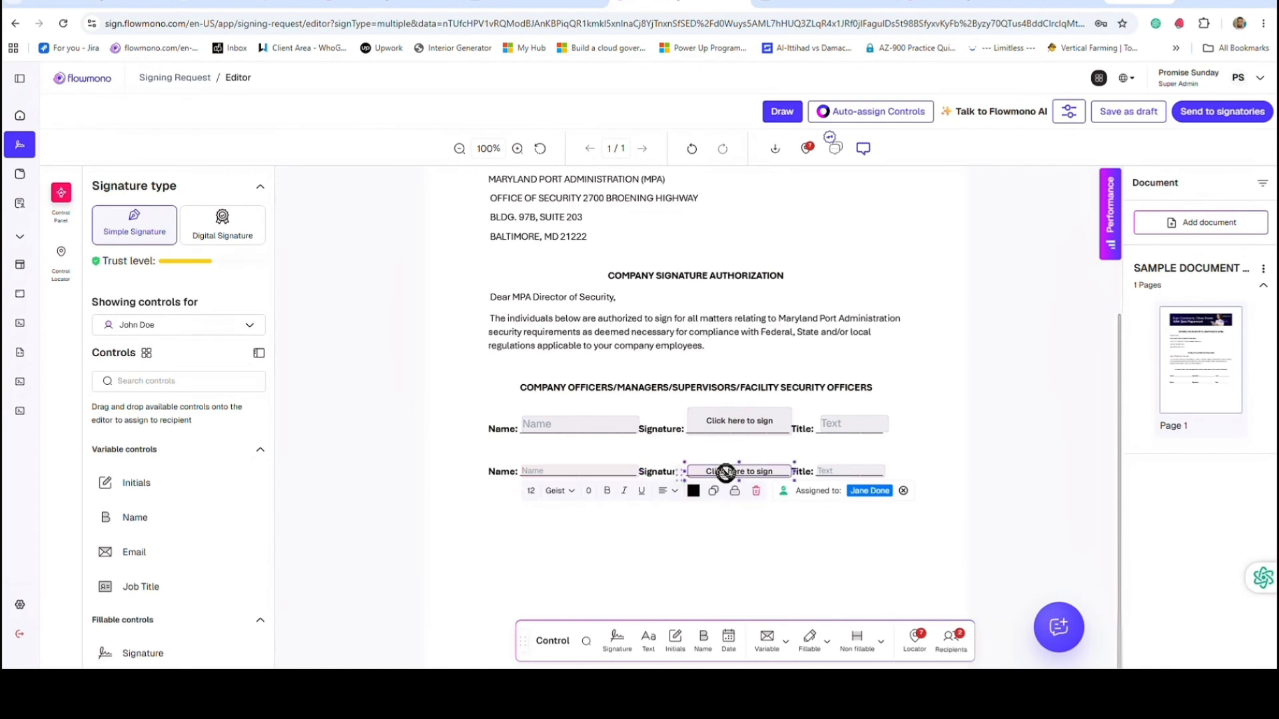
pyautogui.click(866, 493)
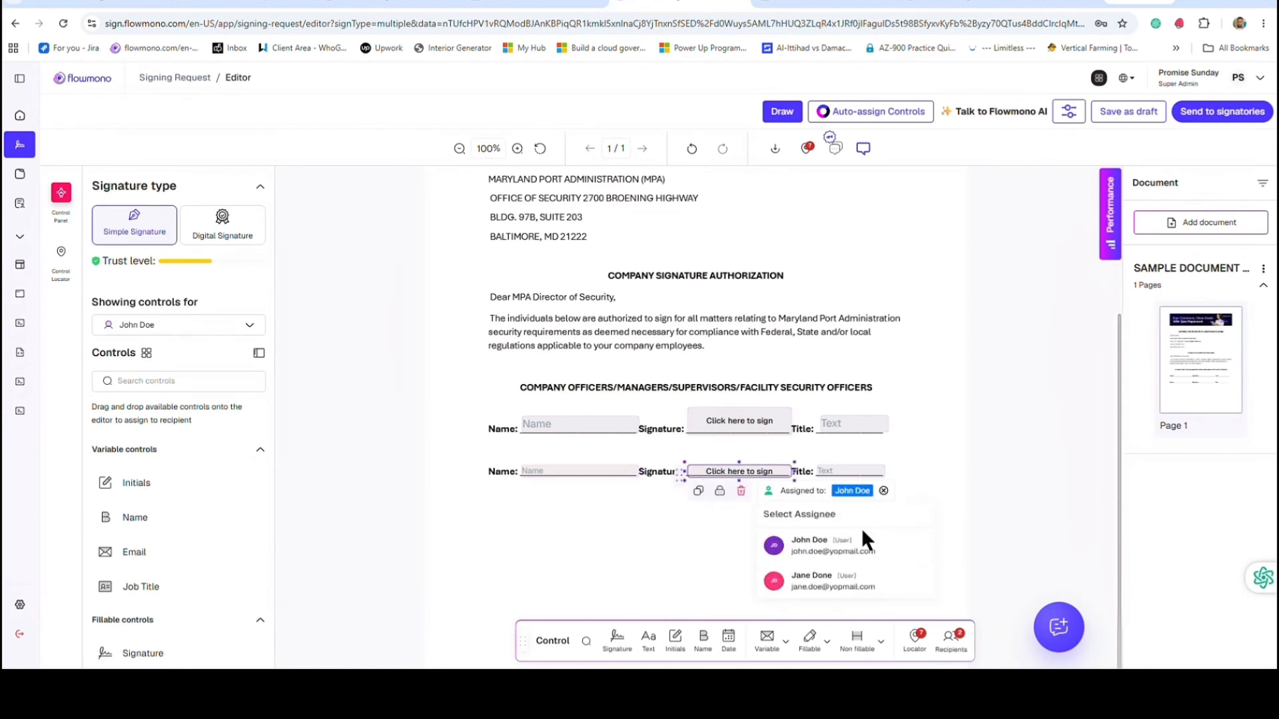
pyautogui.click(832, 585)
pyautogui.click(862, 469)
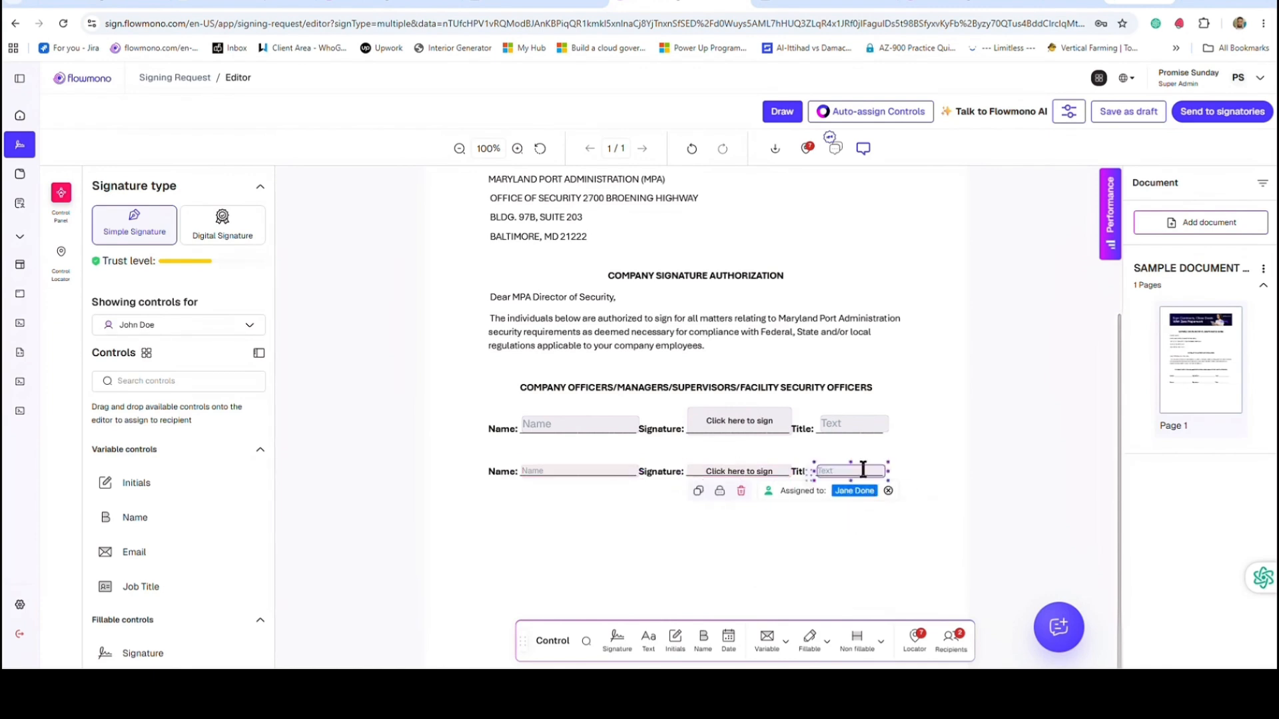
pyautogui.click(846, 491)
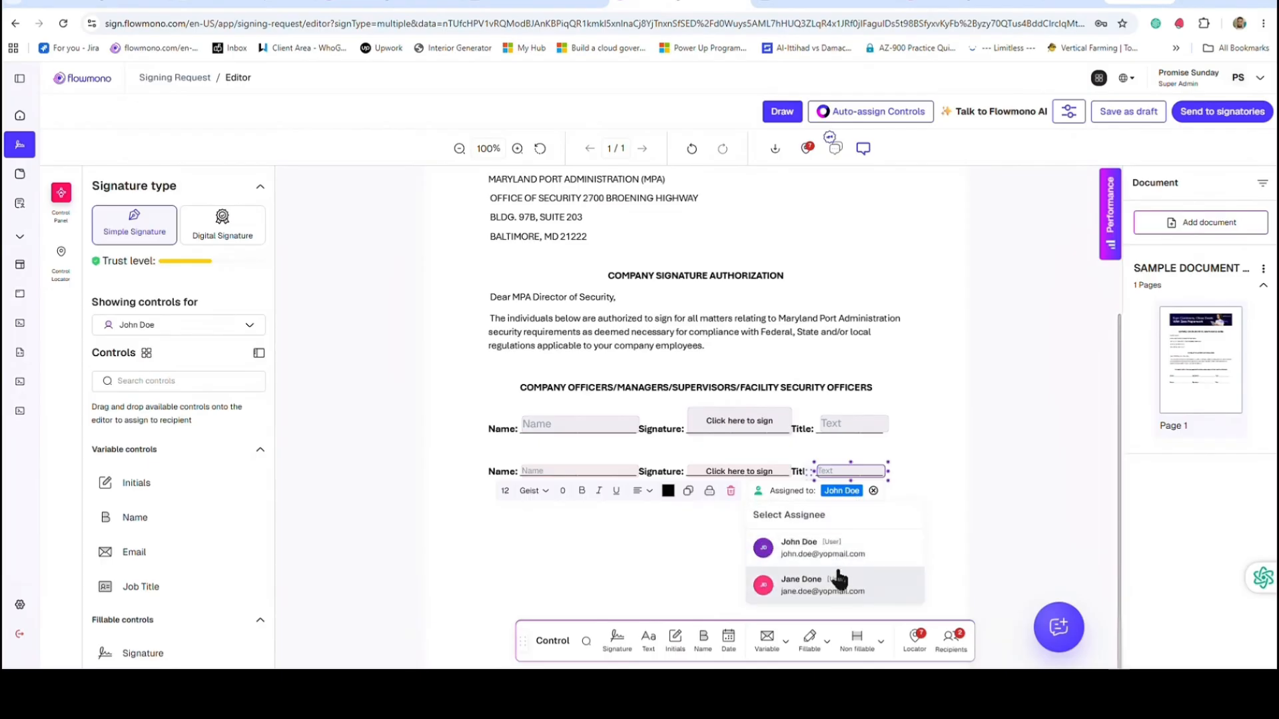
pyautogui.click(836, 586)
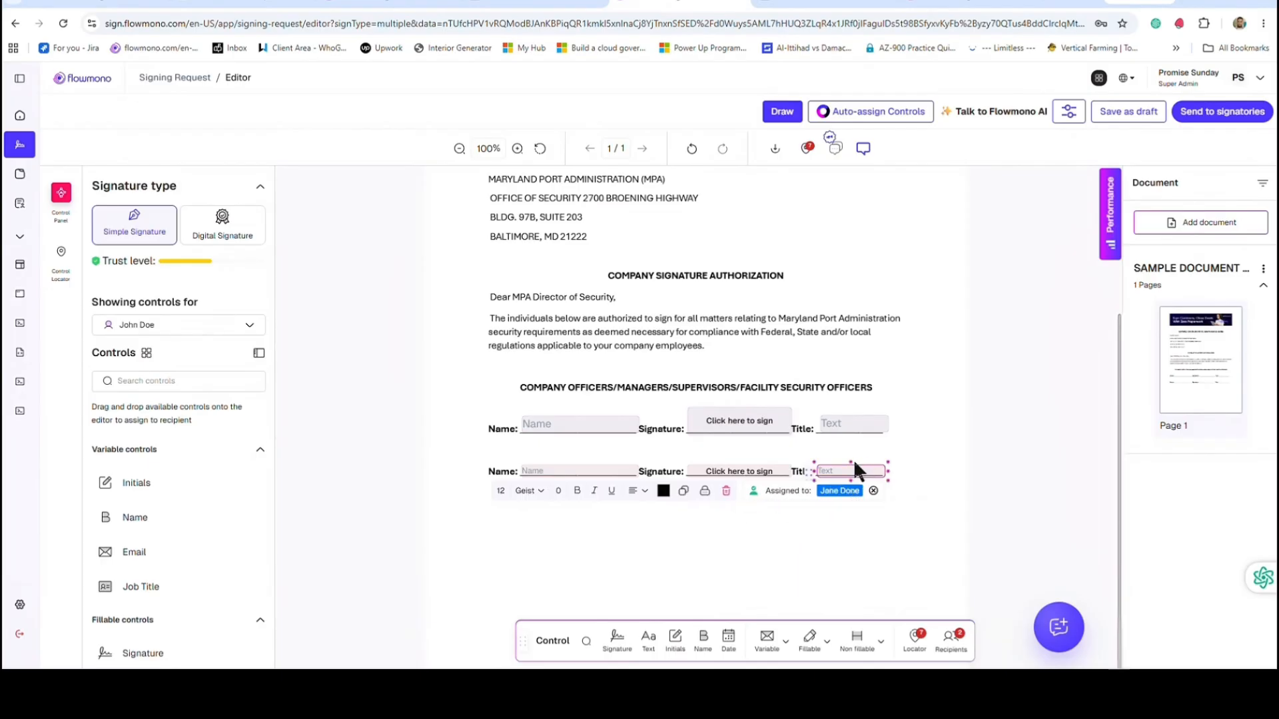
# Step: Extend the upper edge of the second row's Title control and set its text to Garamond at size 16
pyautogui.moveTo(852, 460); pyautogui.dragTo(850, 455)
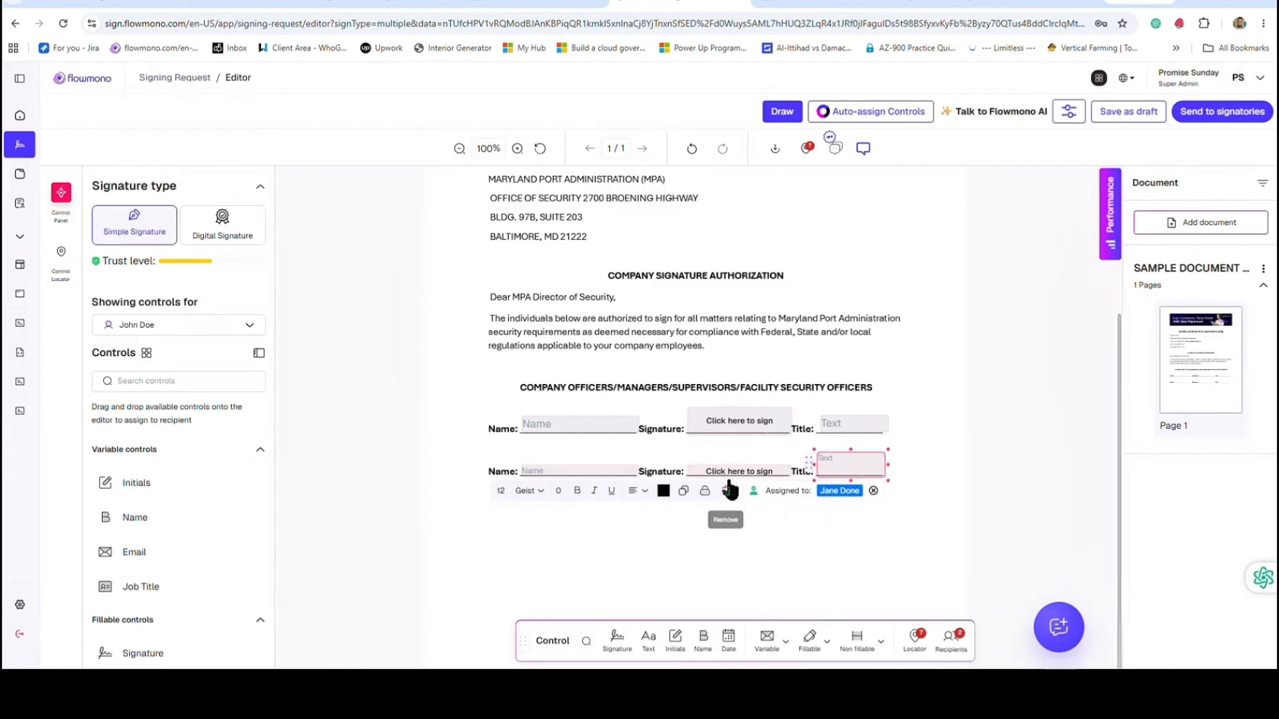
pyautogui.click(531, 491)
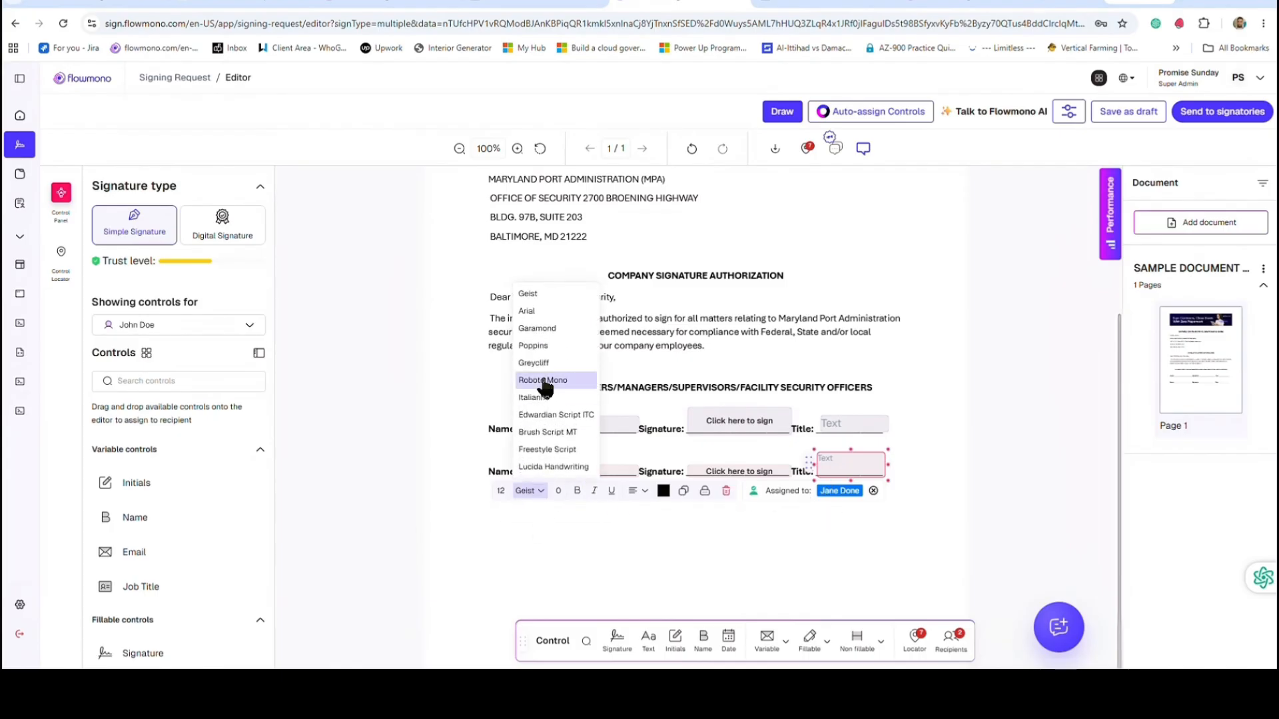
pyautogui.click(536, 329)
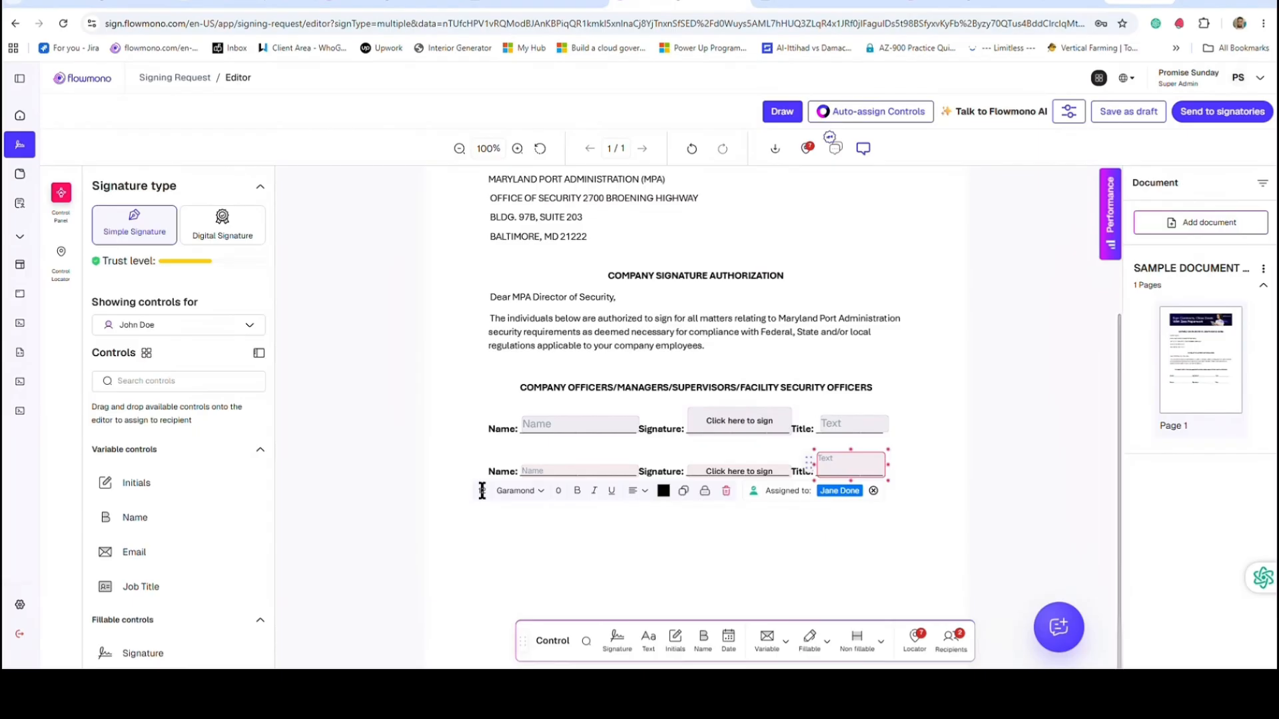
pyautogui.press('BackSpace')
pyautogui.write('6')
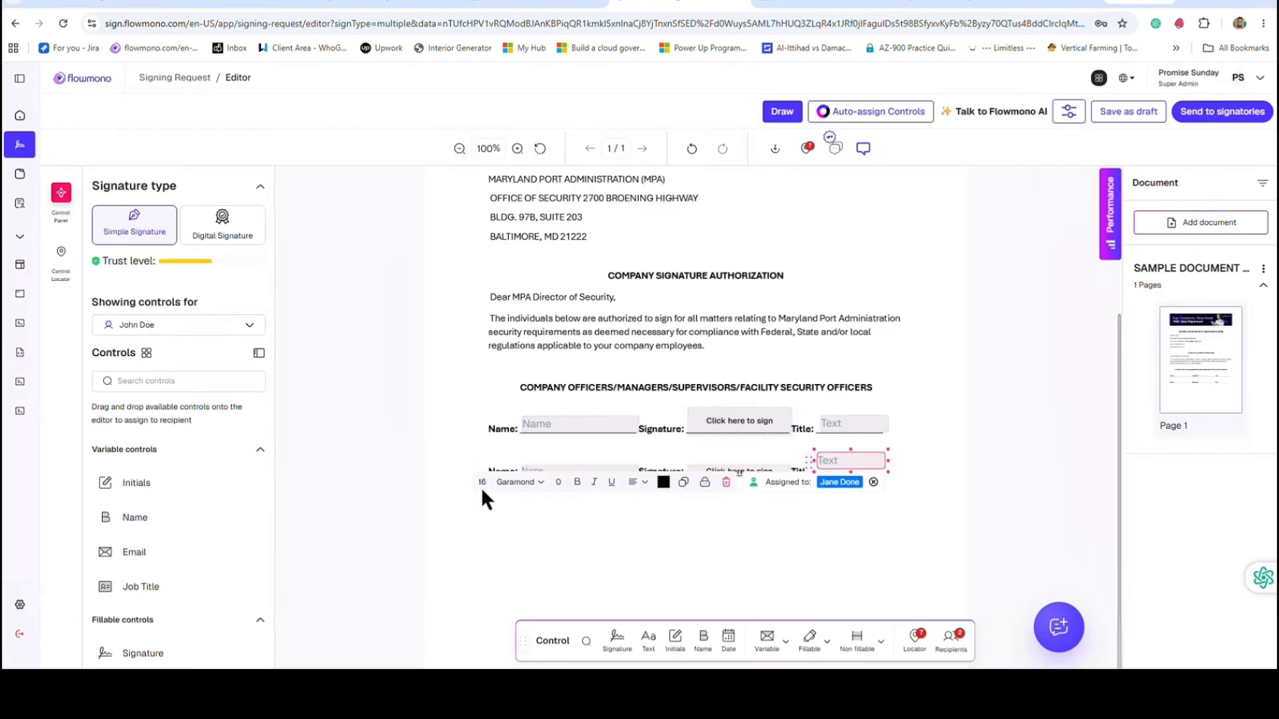
pyautogui.click(590, 537)
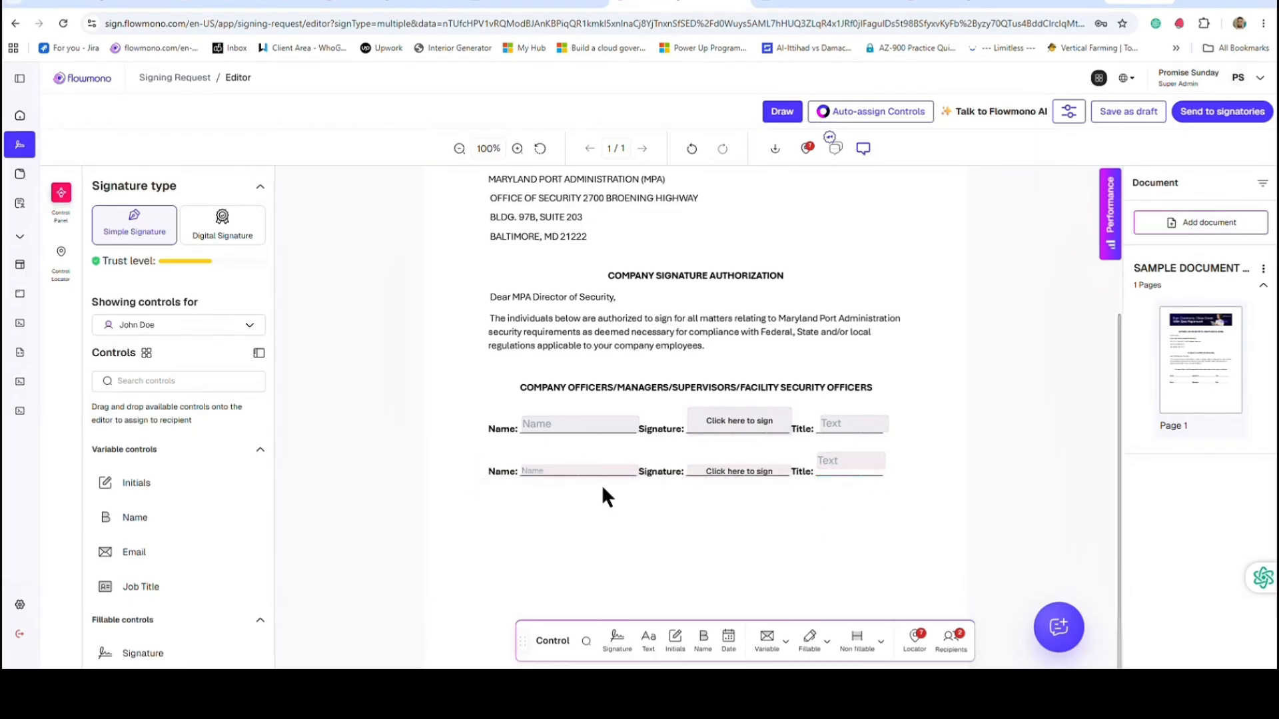
# Step: Set the second row's Name control to Garamond size 16 and shift it up onto its line
pyautogui.click(571, 472)
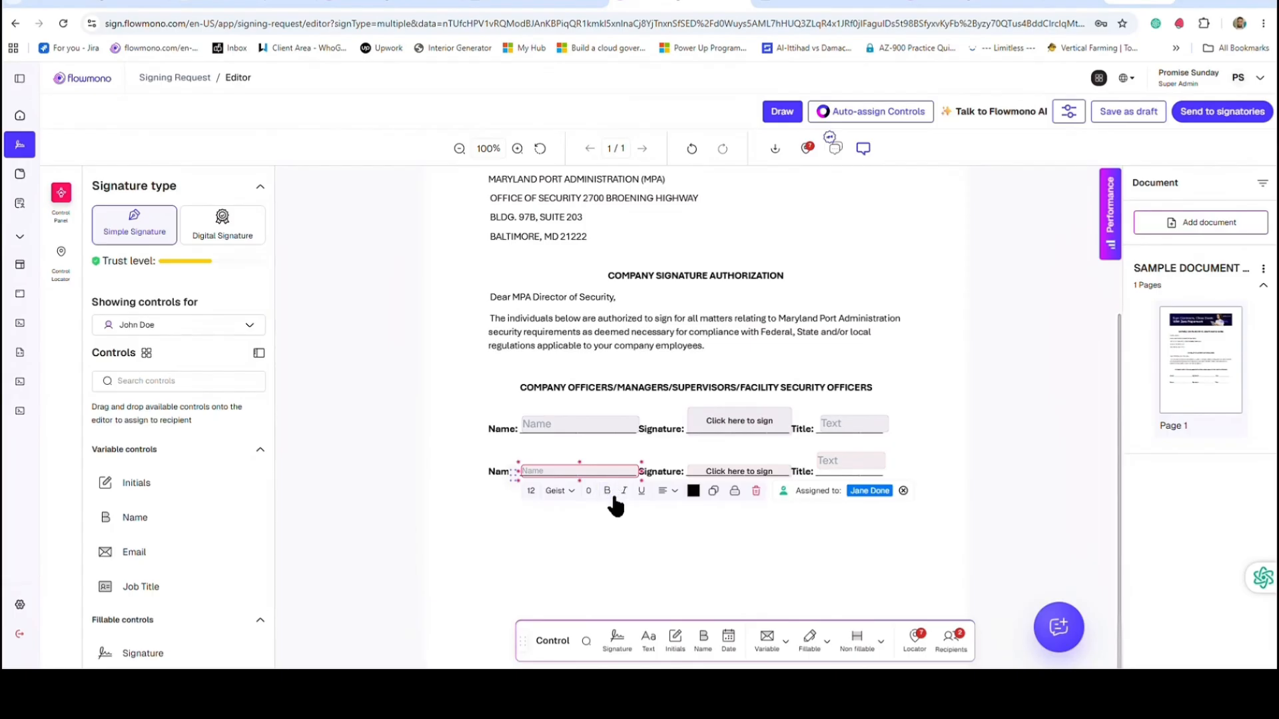
pyautogui.click(560, 491)
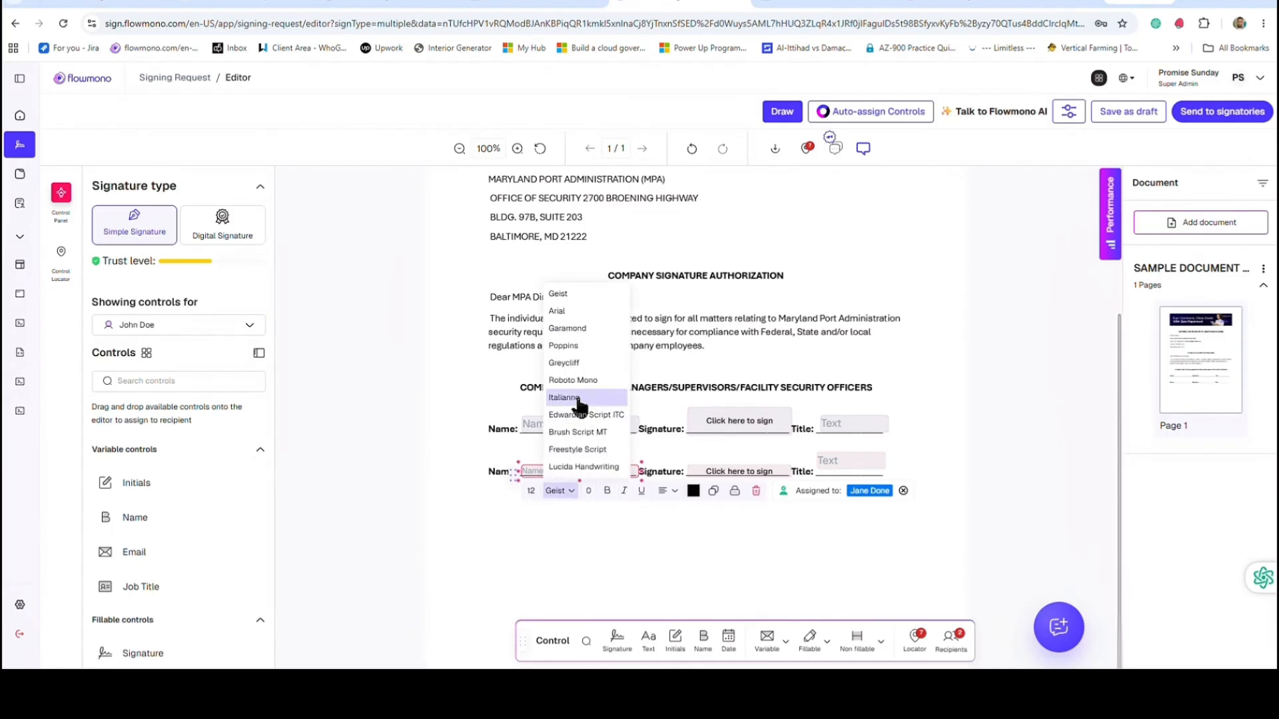
pyautogui.click(568, 329)
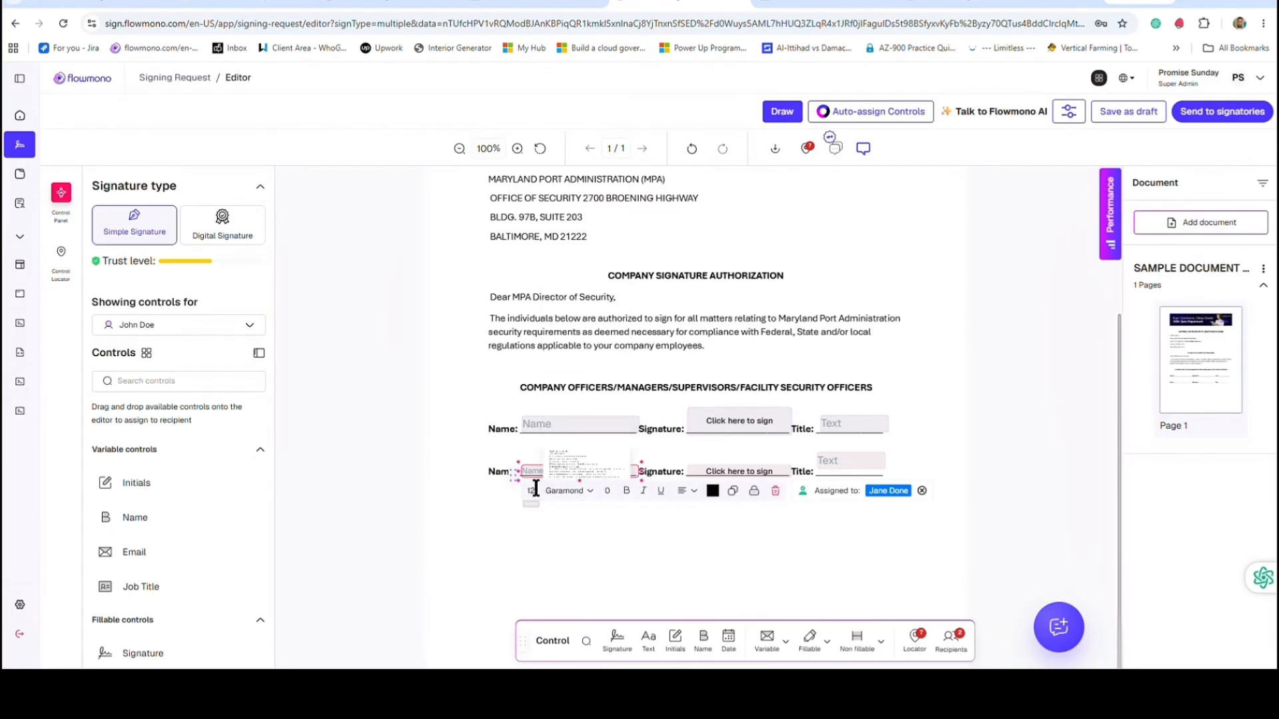
pyautogui.press('BackSpace')
pyautogui.write('6')
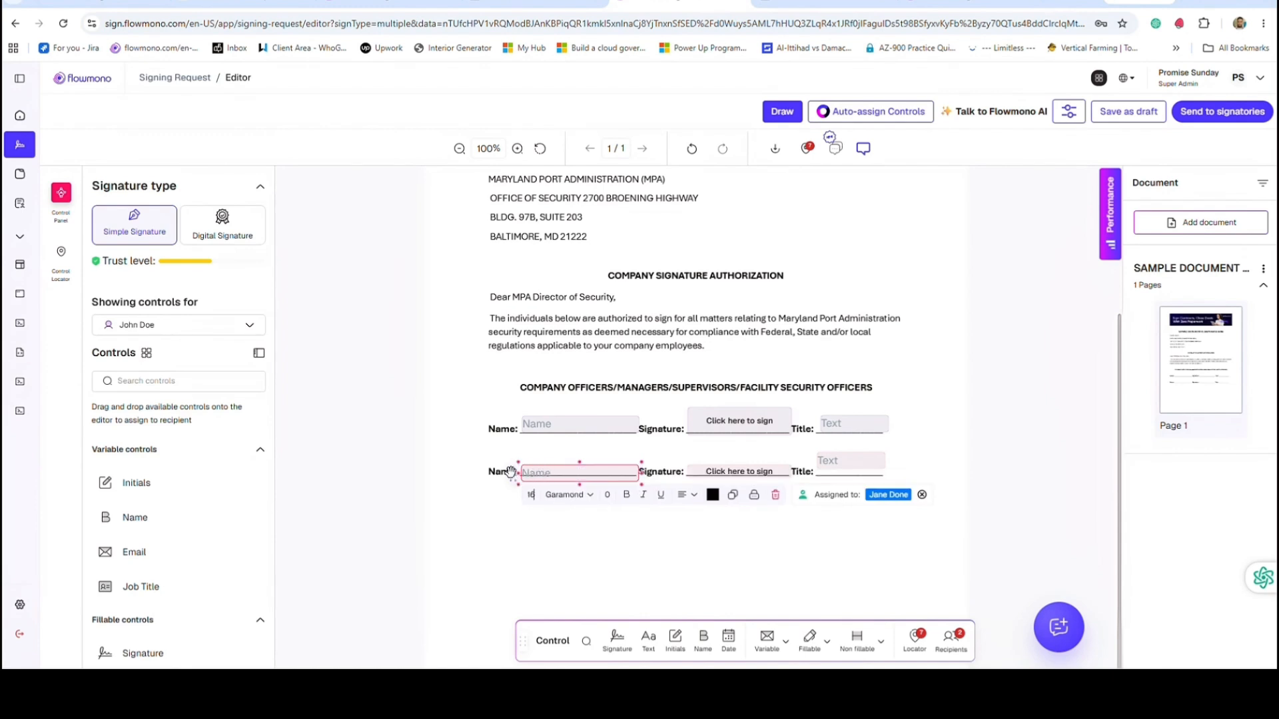
pyautogui.moveTo(510, 472); pyautogui.dragTo(510, 466)
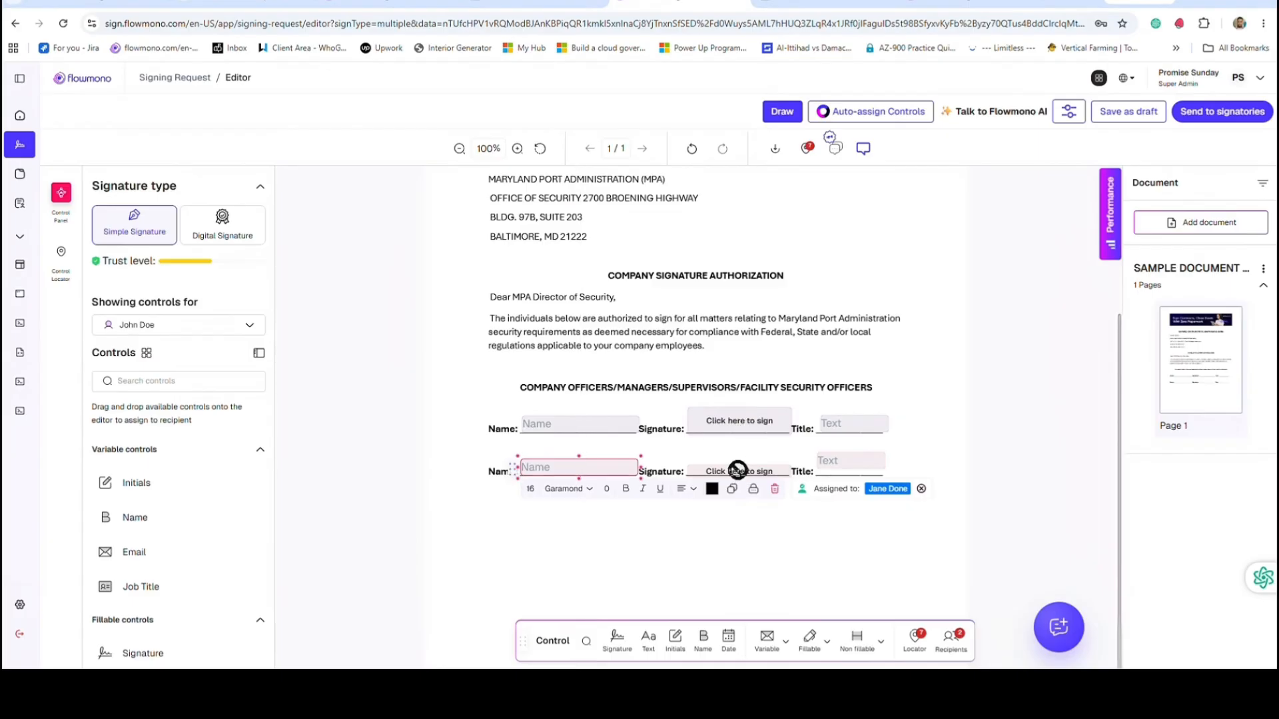
# Step: Move the second row's signature control up slightly and increase its height by extending its upper edge
pyautogui.moveTo(737, 470); pyautogui.dragTo(738, 465)
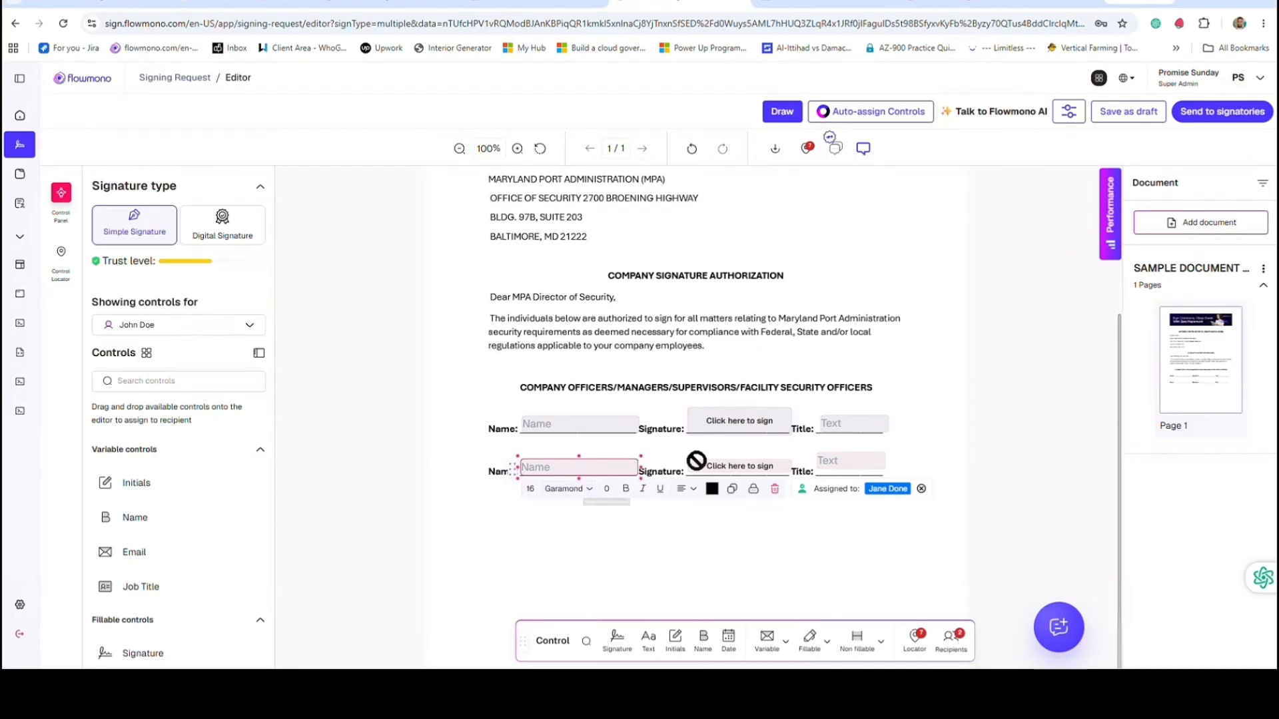
pyautogui.click(732, 463)
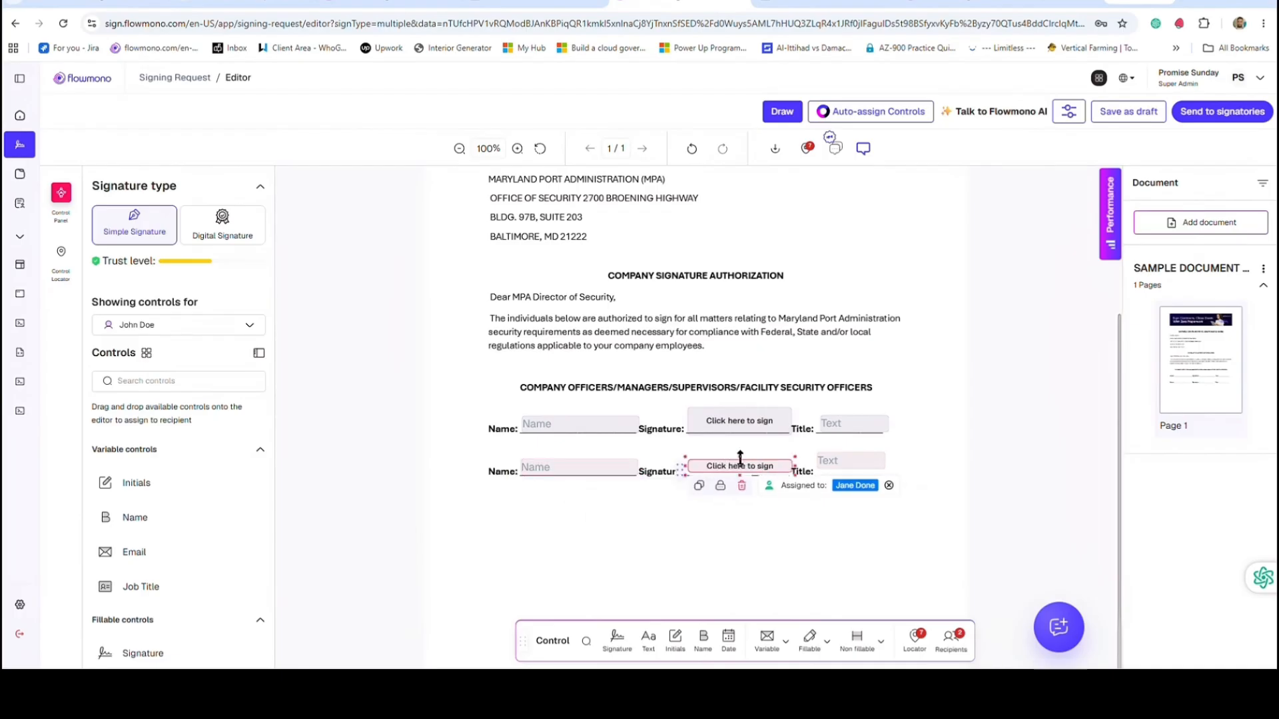
pyautogui.moveTo(739, 454); pyautogui.dragTo(740, 441)
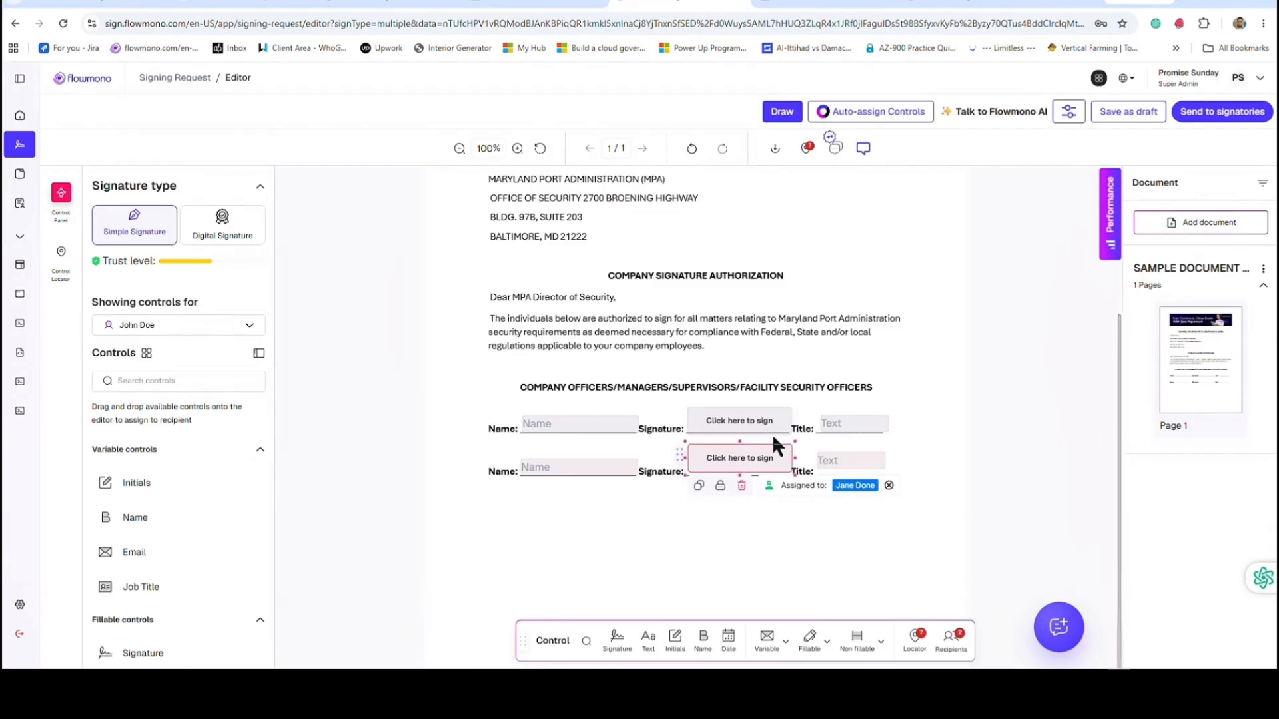
# Step: Shift the second row's Title control down onto its line
pyautogui.click(851, 458)
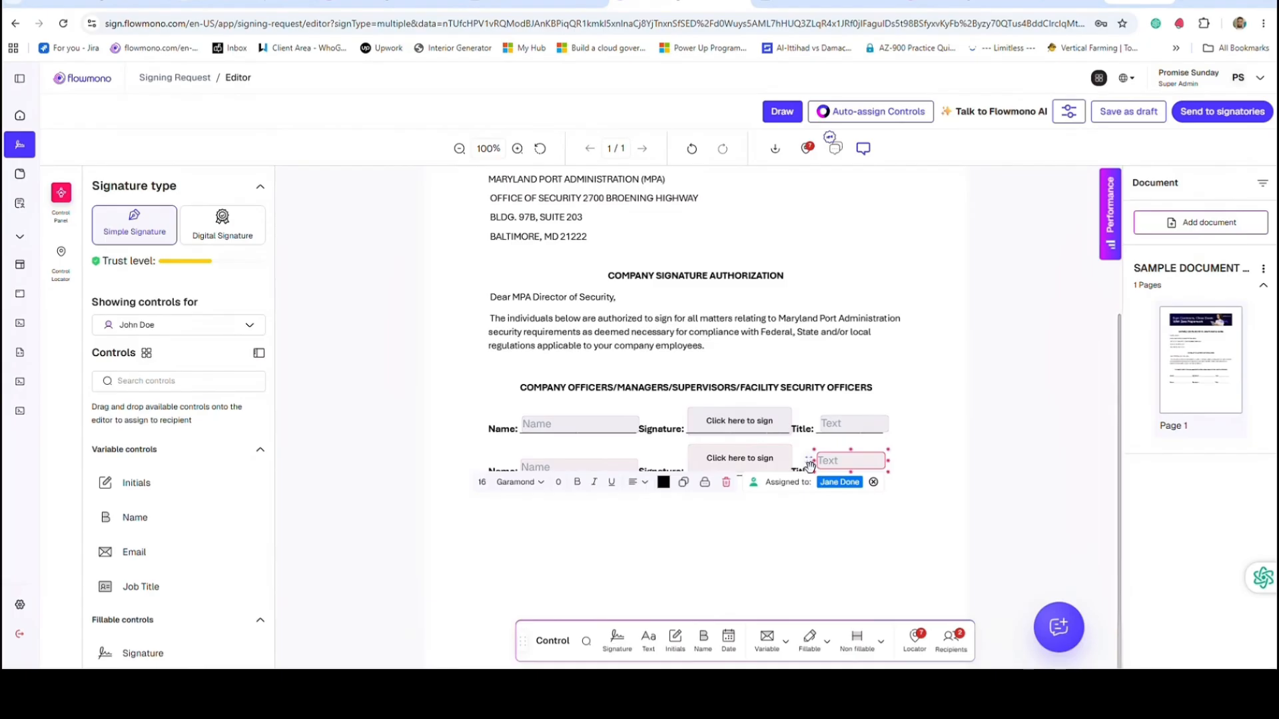
pyautogui.moveTo(809, 464); pyautogui.dragTo(811, 471)
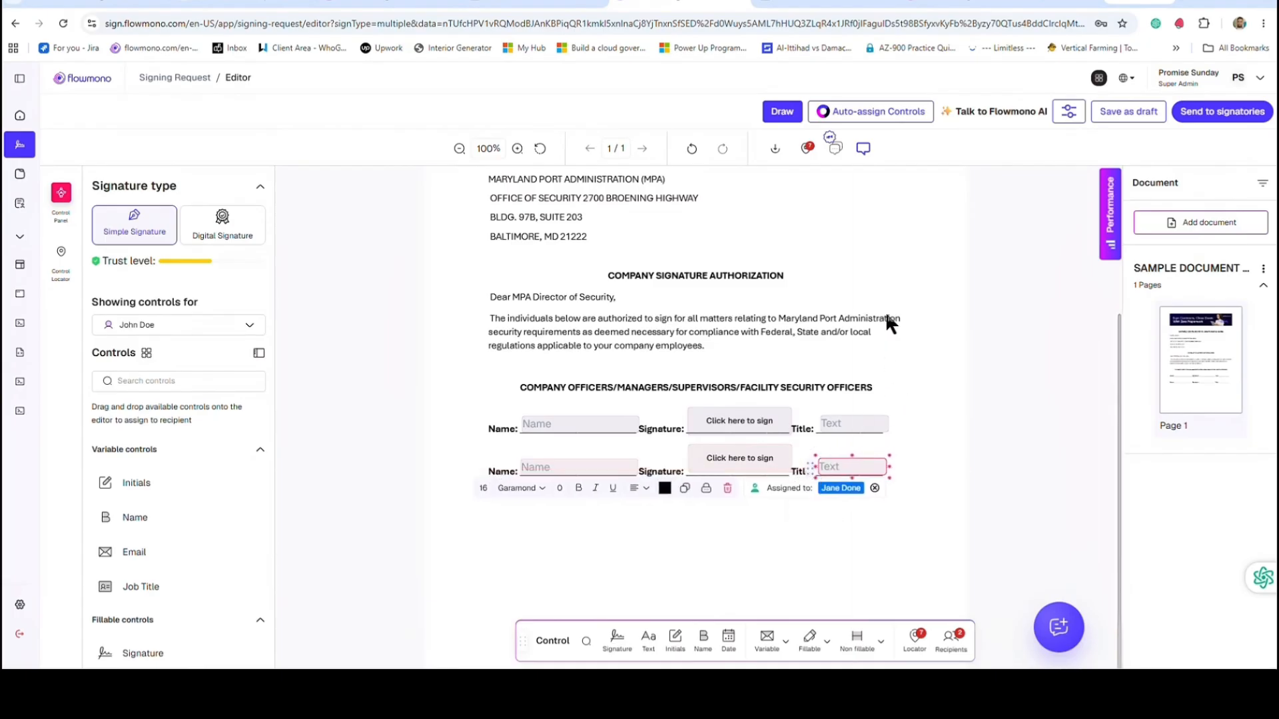
pyautogui.click(919, 264)
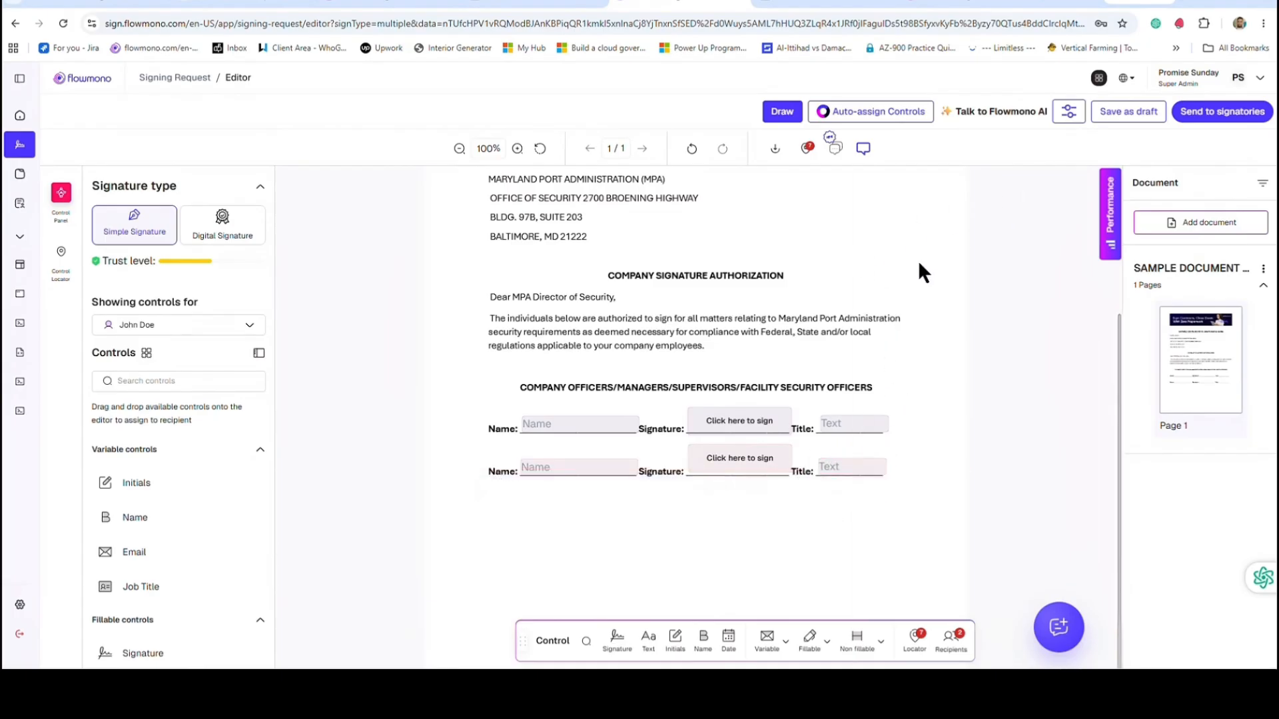
# Step: Send the document to the signatories and refresh the first recipient's inbox in YOPmail
pyautogui.click(1209, 113)
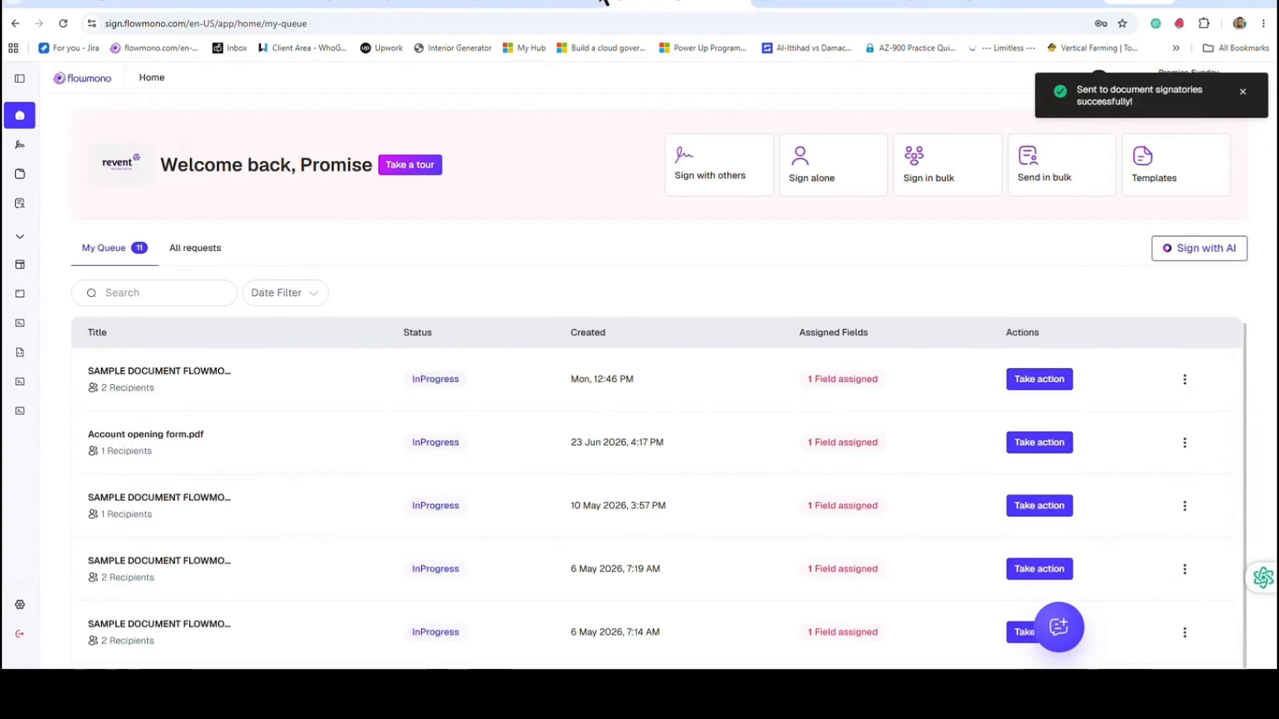
pyautogui.click(489, 7)
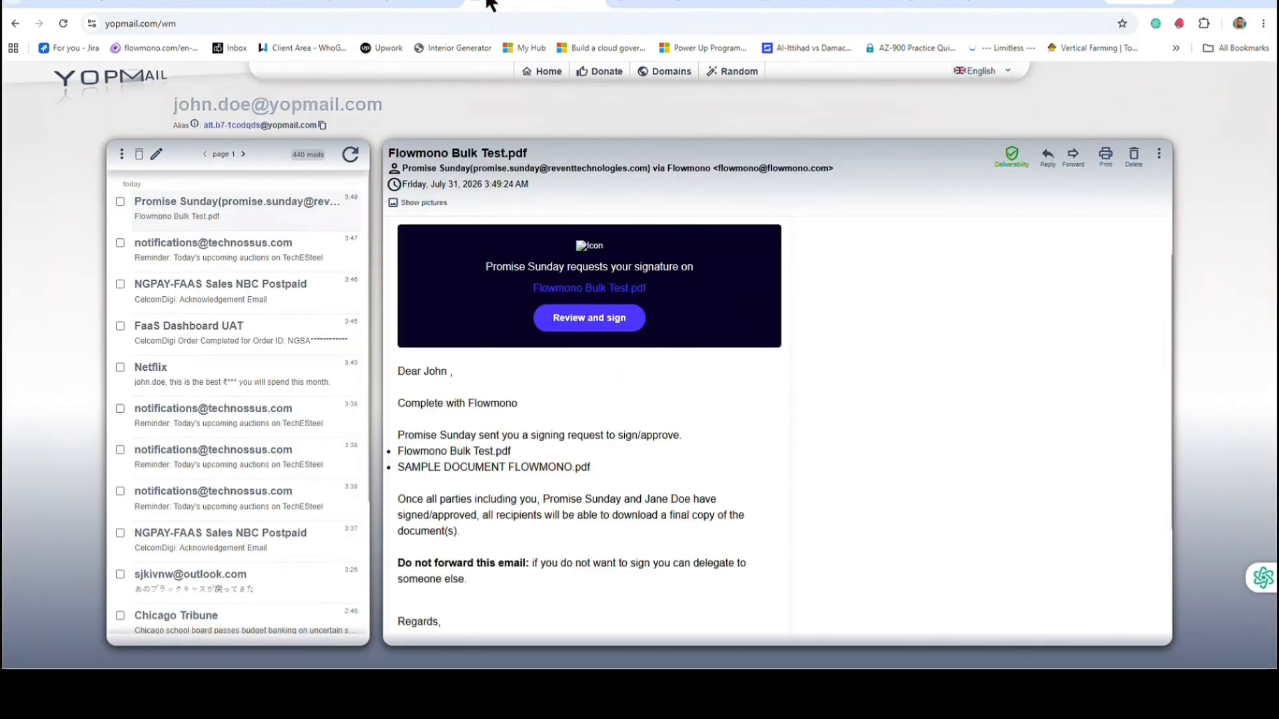
pyautogui.click(349, 157)
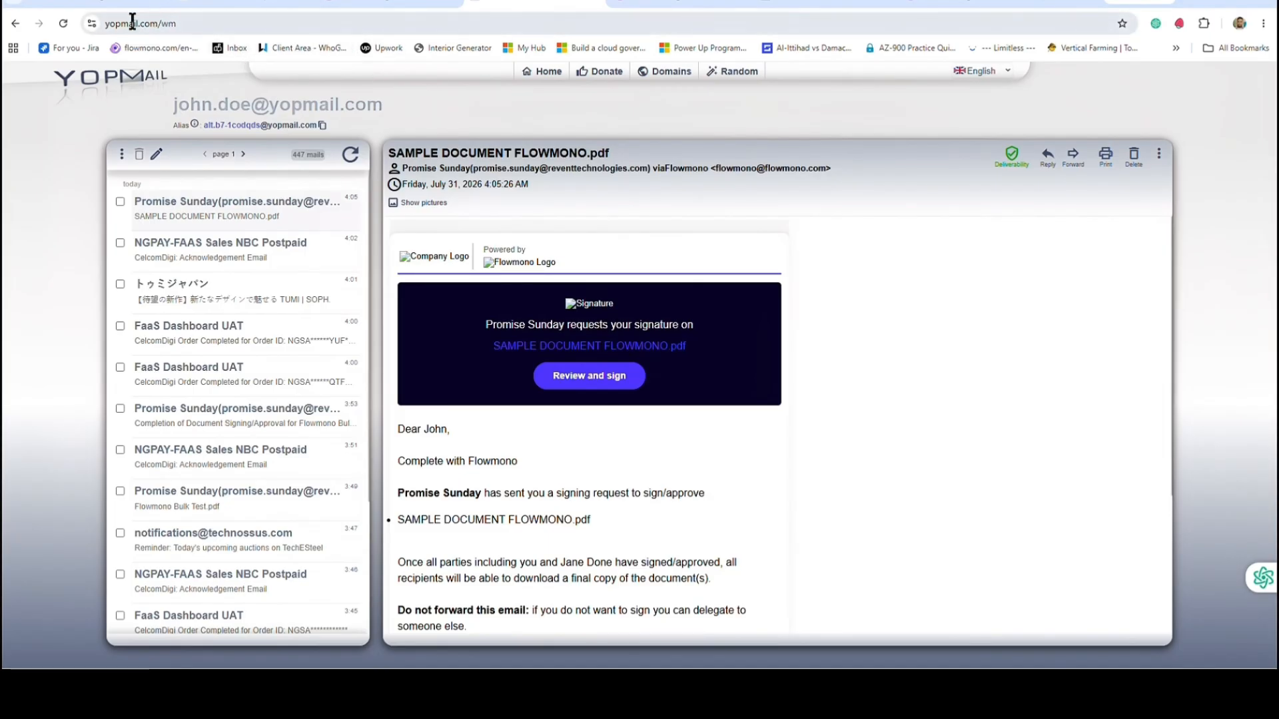
pyautogui.click(62, 24)
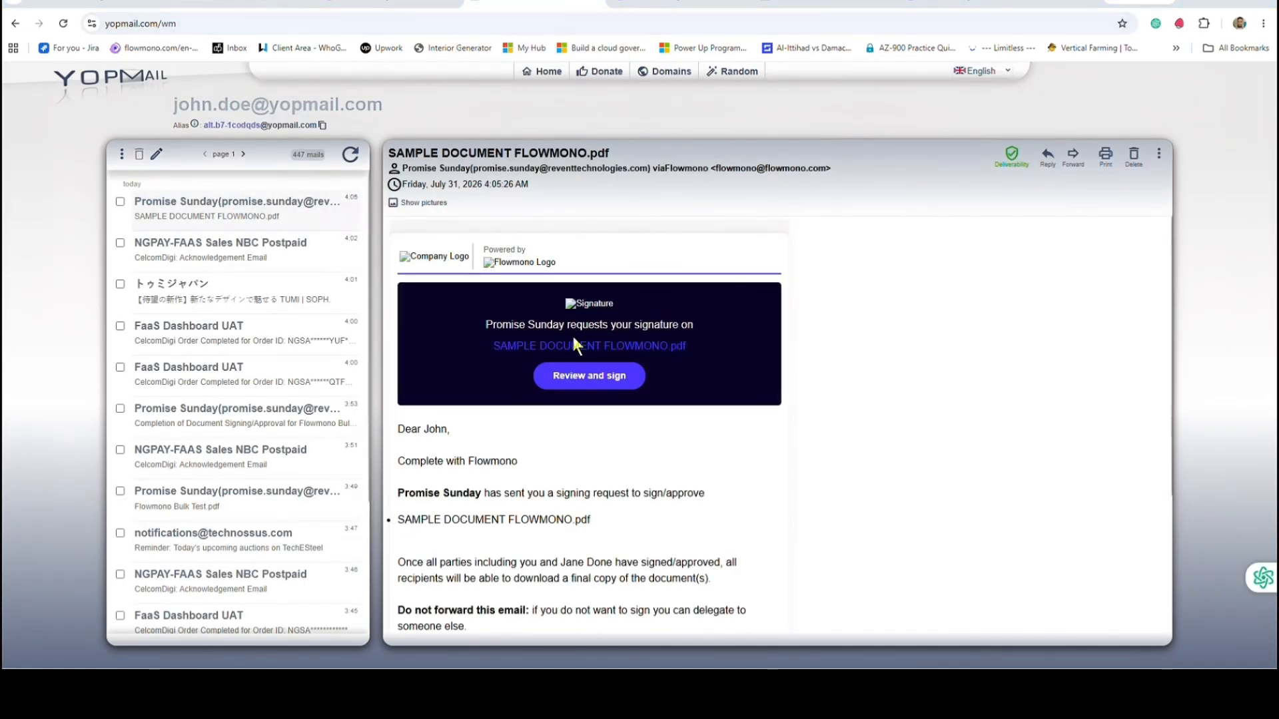
# Step: Open SAMPLE DOCUMENT FLOWMONO.pdf for signing from the request email and accept the electronic signature terms
pyautogui.click(593, 375)
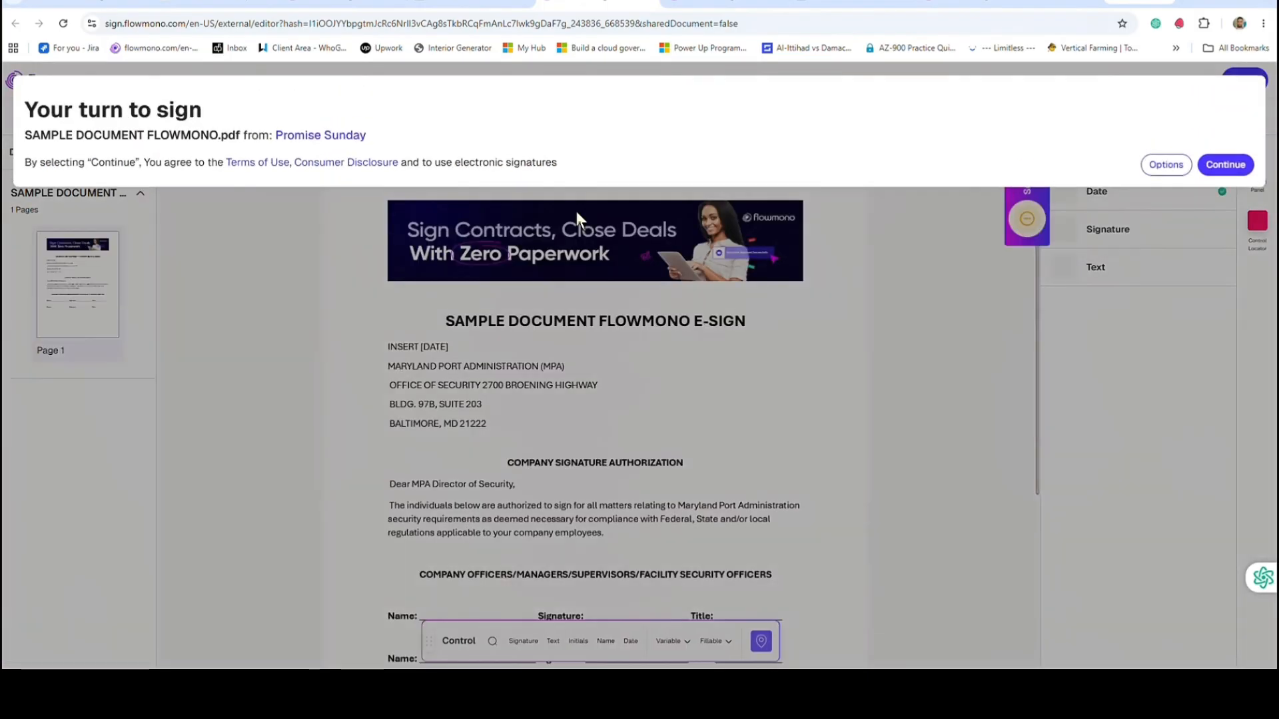
pyautogui.click(1226, 165)
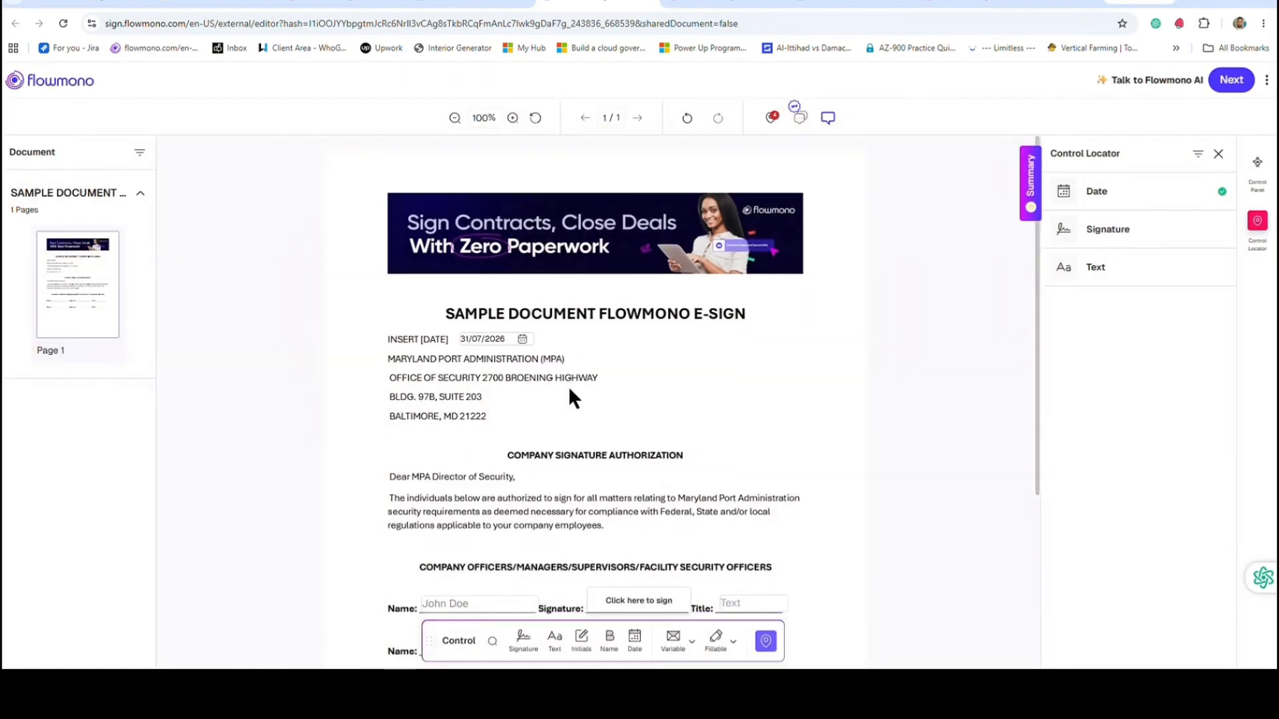
# Step: Draw a freehand signature in the first row's Signature field and apply it
pyautogui.scroll(-1, 569, 385)
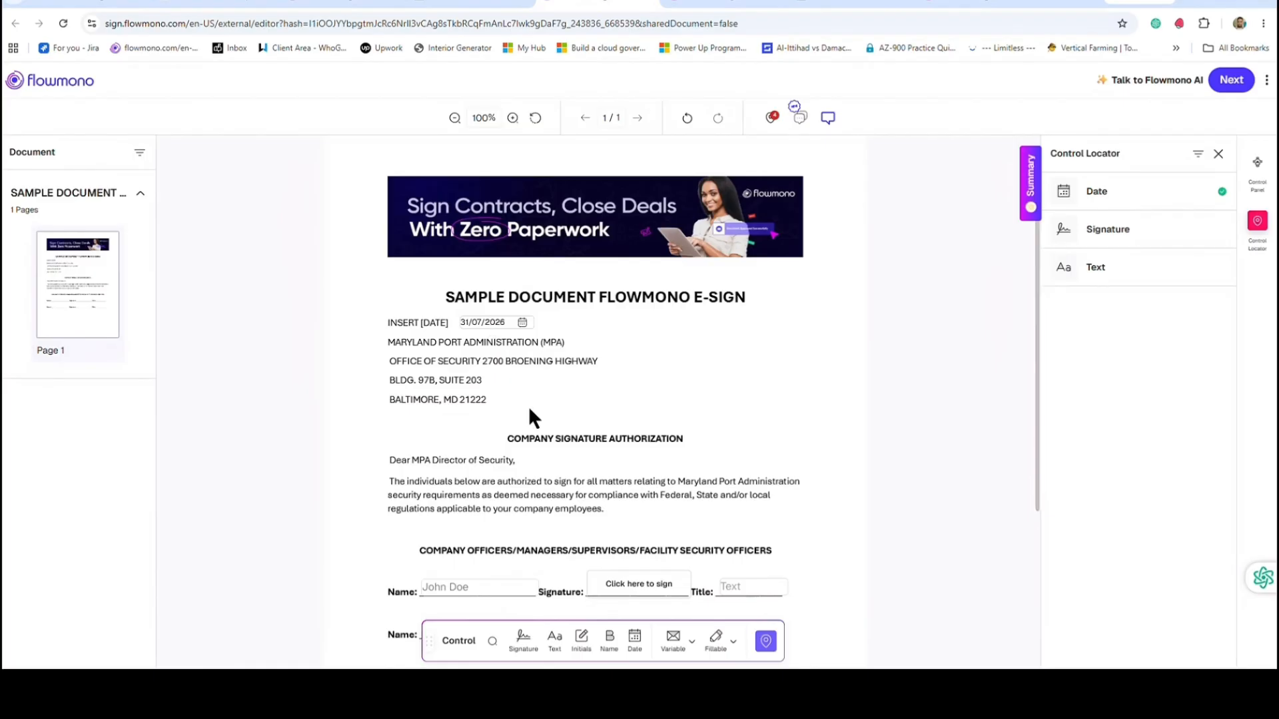
pyautogui.scroll(-4, 558, 438)
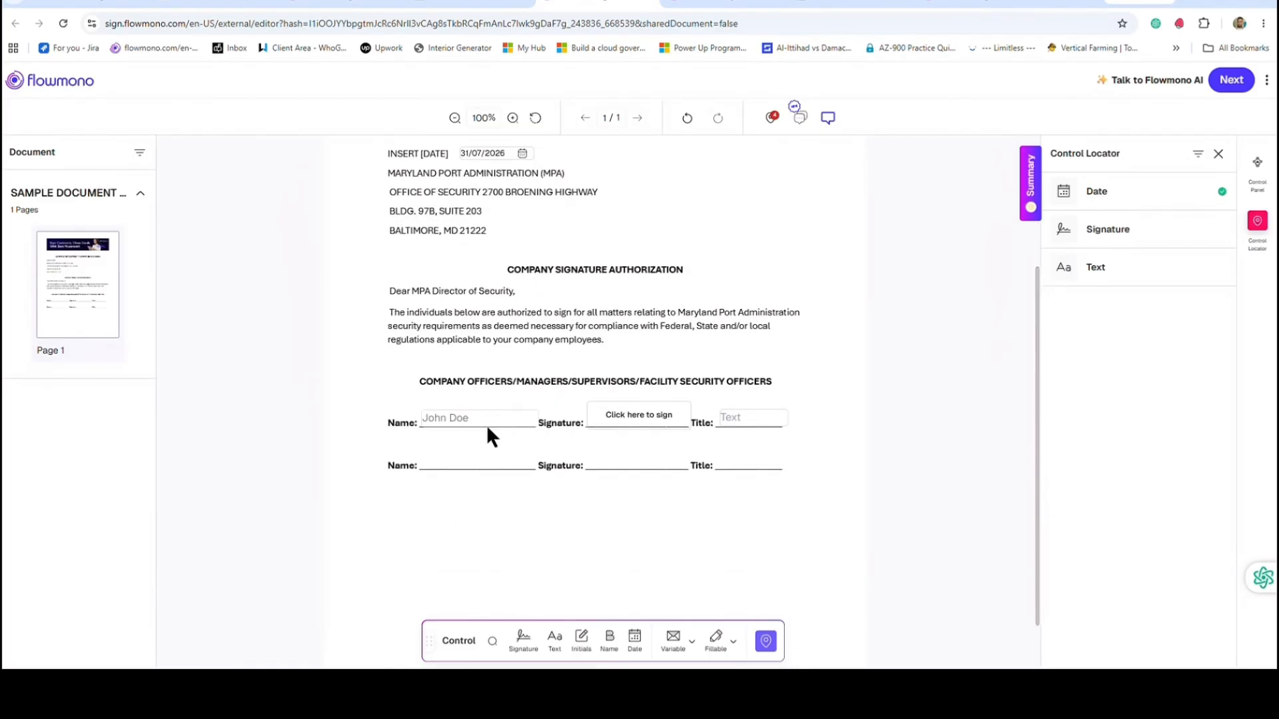
pyautogui.click(649, 419)
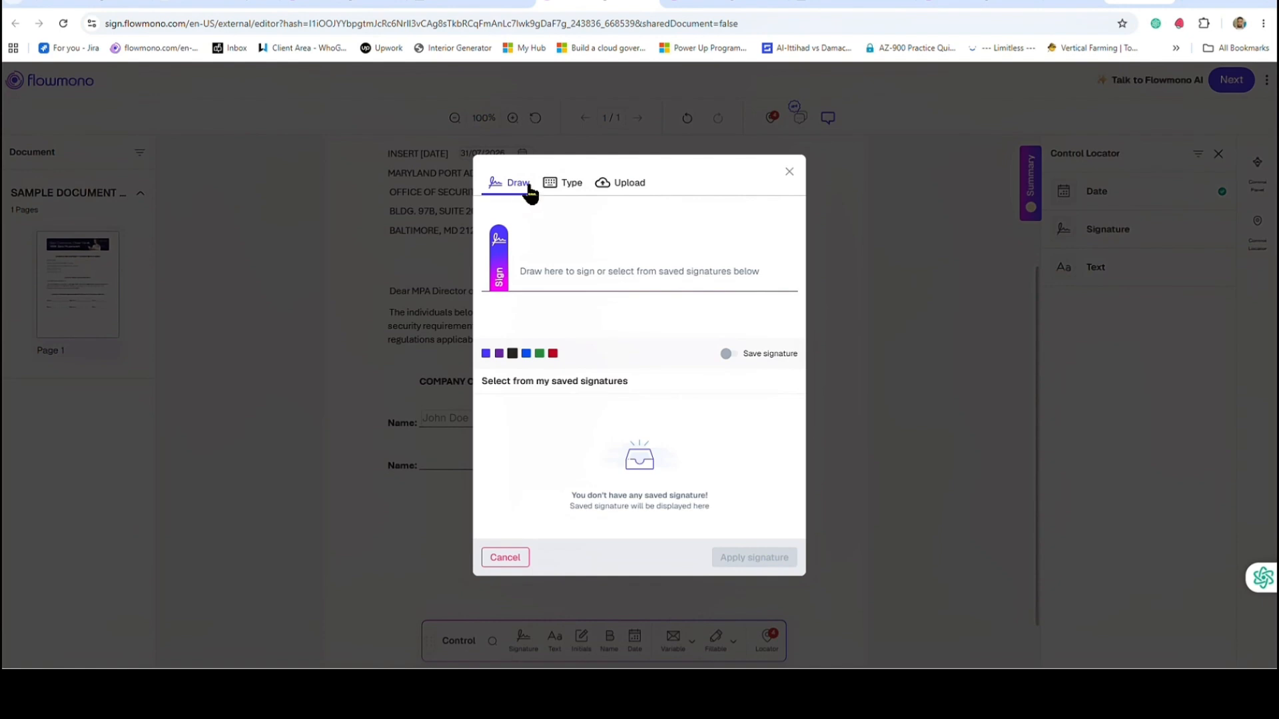
pyautogui.click(565, 182)
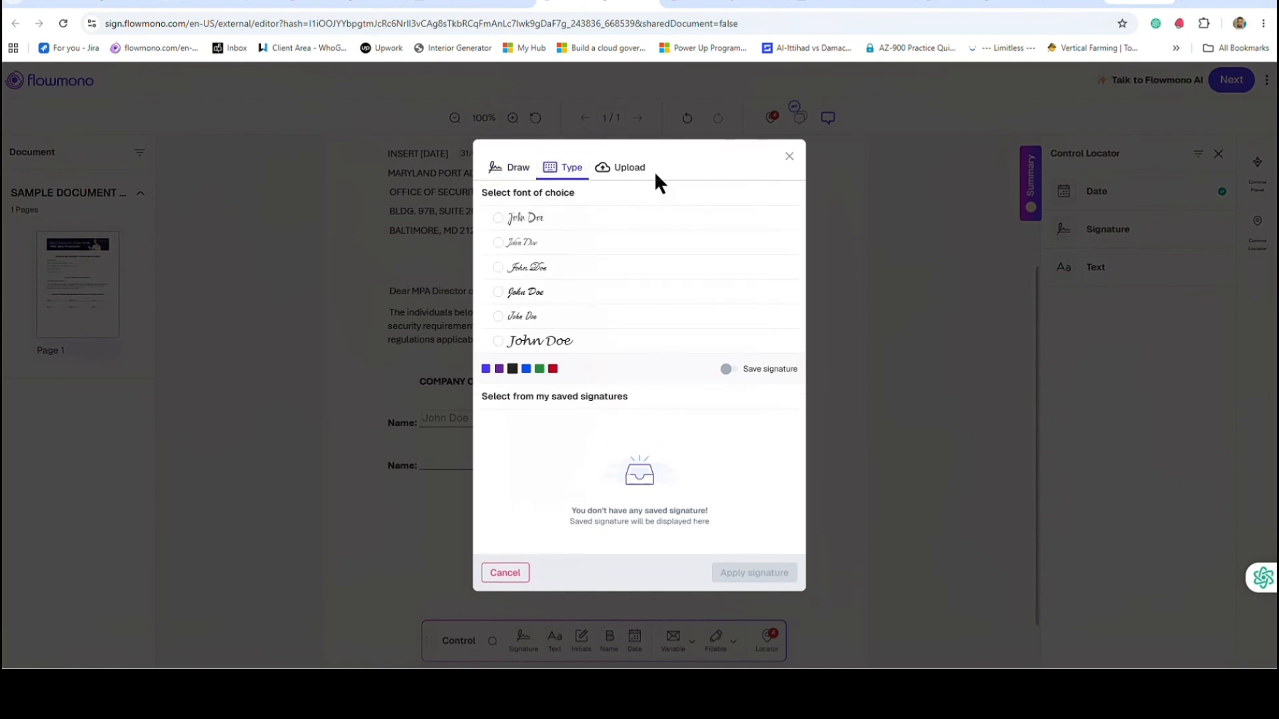
pyautogui.click(616, 166)
pyautogui.click(557, 188)
pyautogui.click(500, 172)
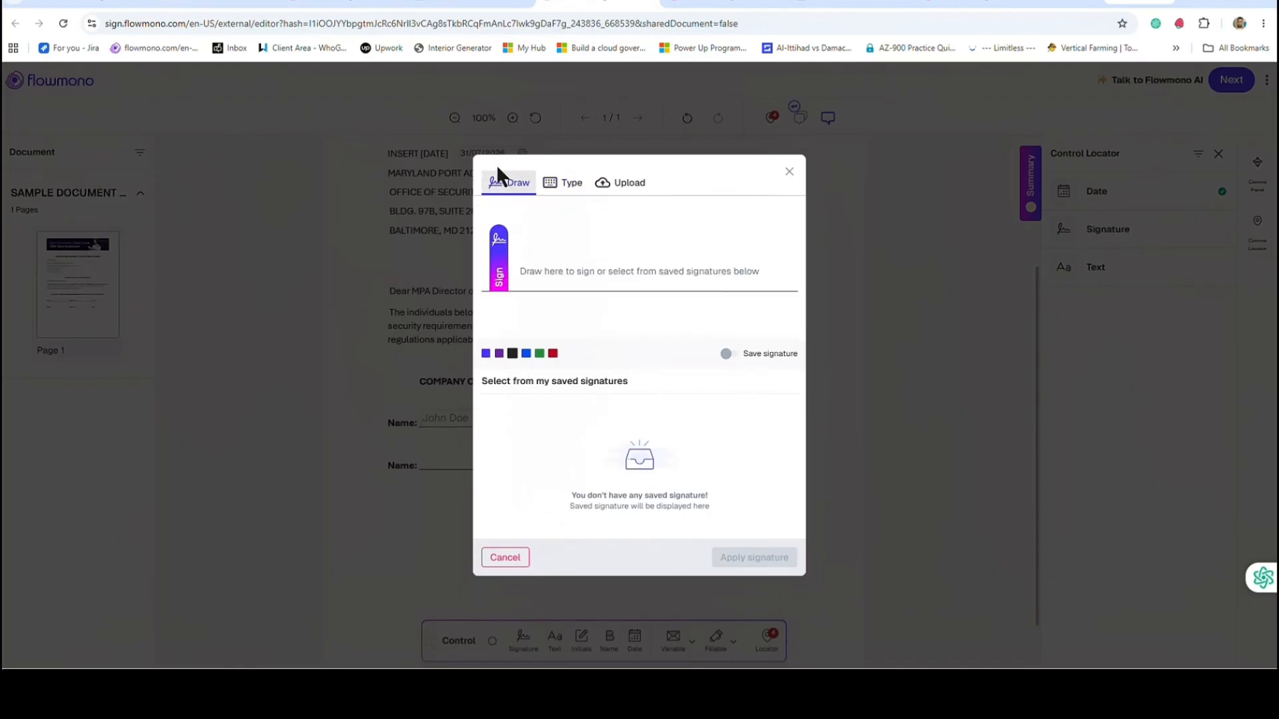
pyautogui.moveTo(571, 233)
pyautogui.mouseDown()
pyautogui.moveTo(579, 248)
pyautogui.moveTo(637, 237)
pyautogui.moveTo(591, 271)
pyautogui.moveTo(586, 243)
pyautogui.moveTo(634, 263)
pyautogui.moveTo(702, 259)
pyautogui.moveTo(661, 242)
pyautogui.mouseUp()
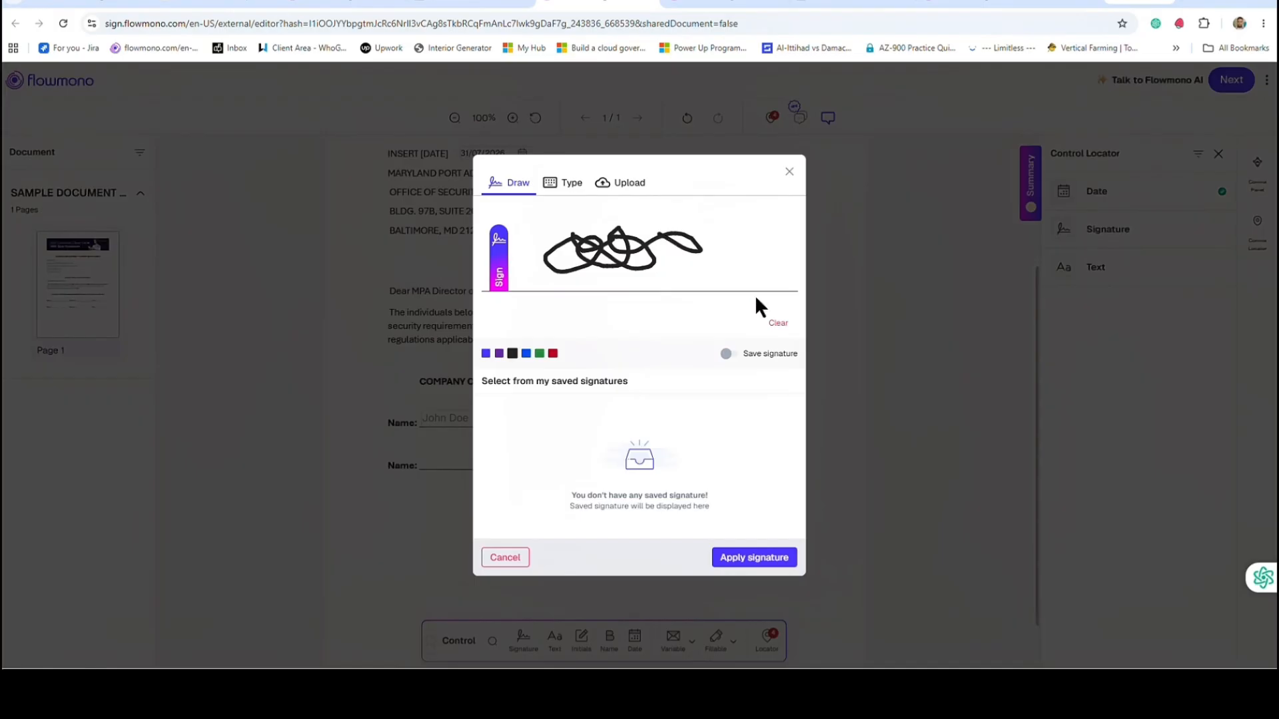
pyautogui.click(771, 560)
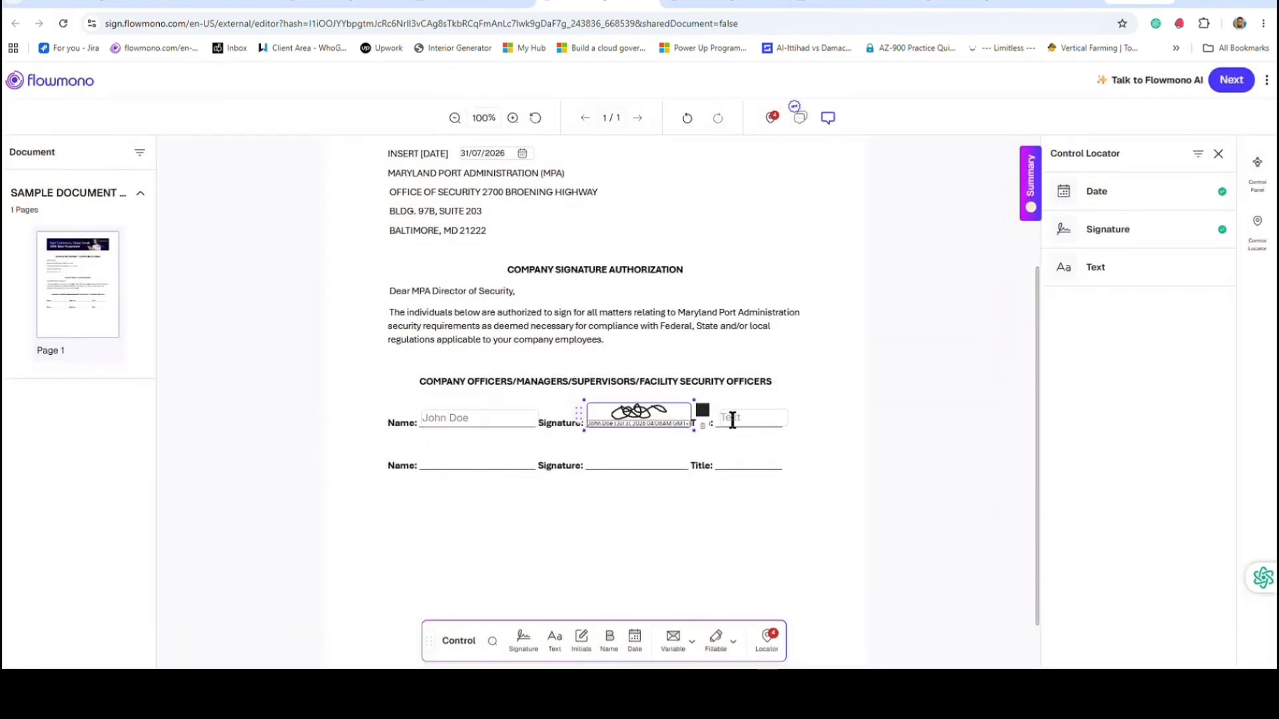
# Step: Enter CS as the first row's Title and submit the signed document
pyautogui.click(738, 418)
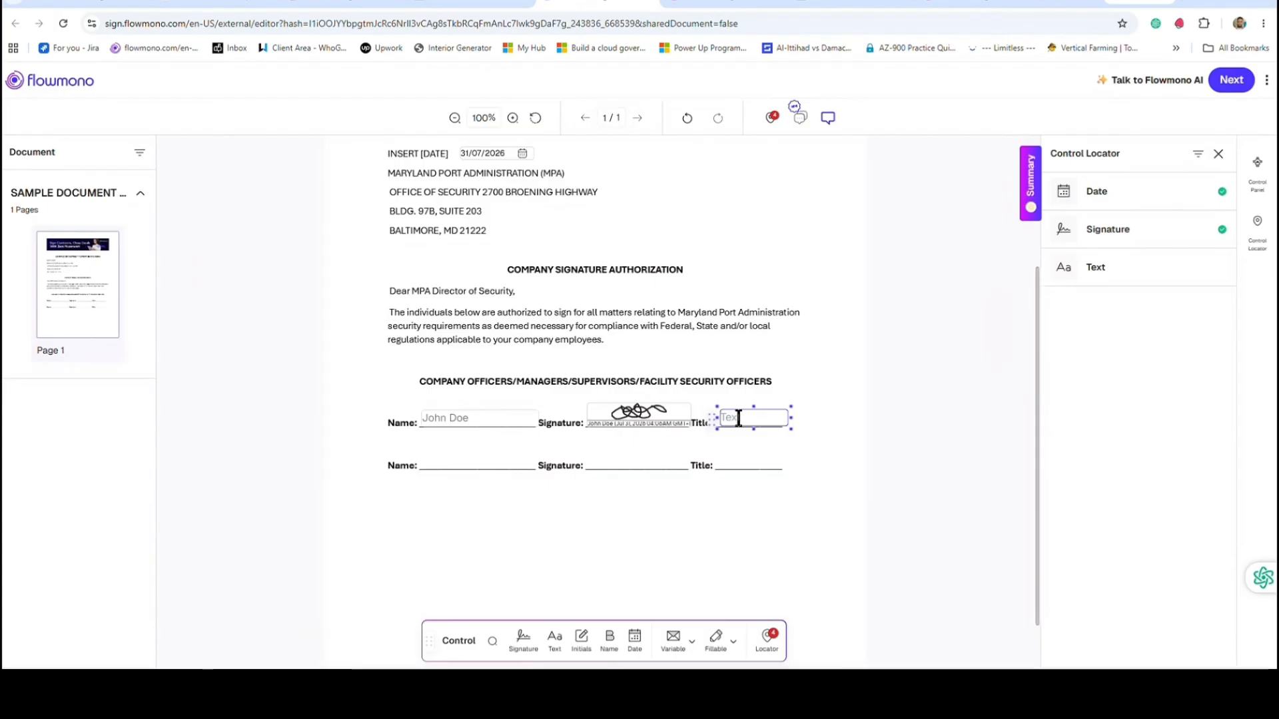
pyautogui.write('CS')
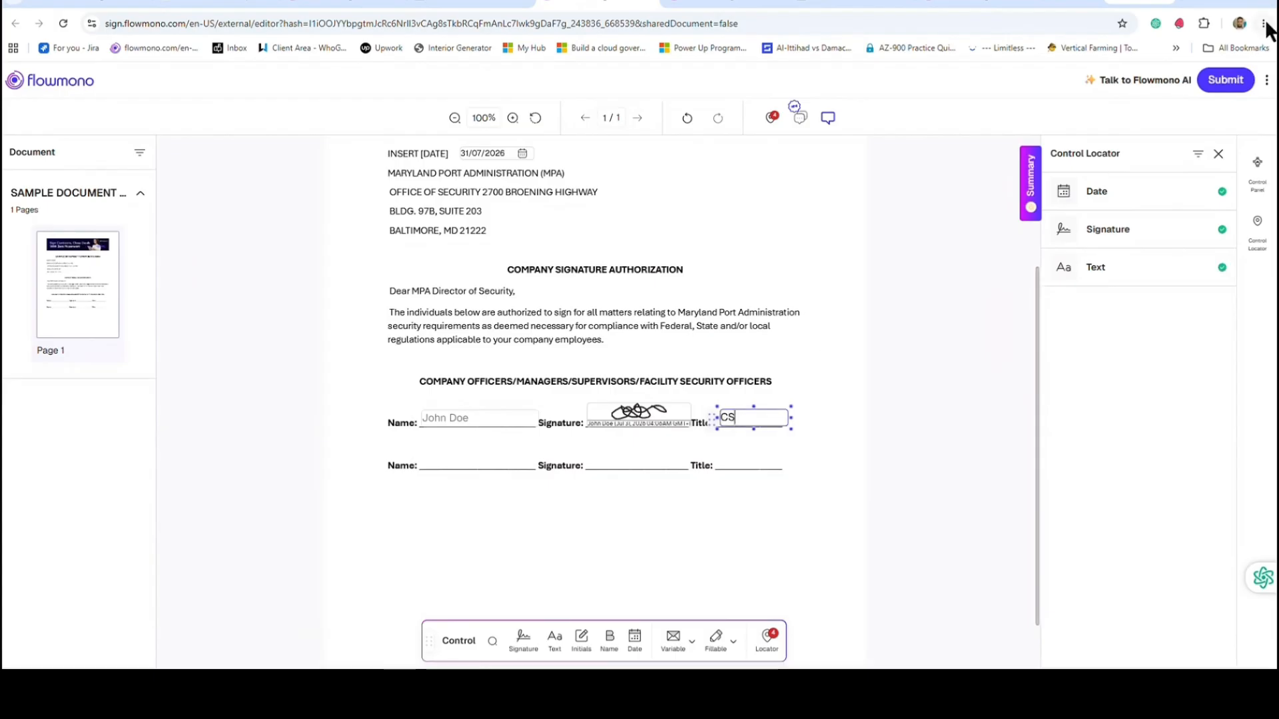
pyautogui.click(1226, 80)
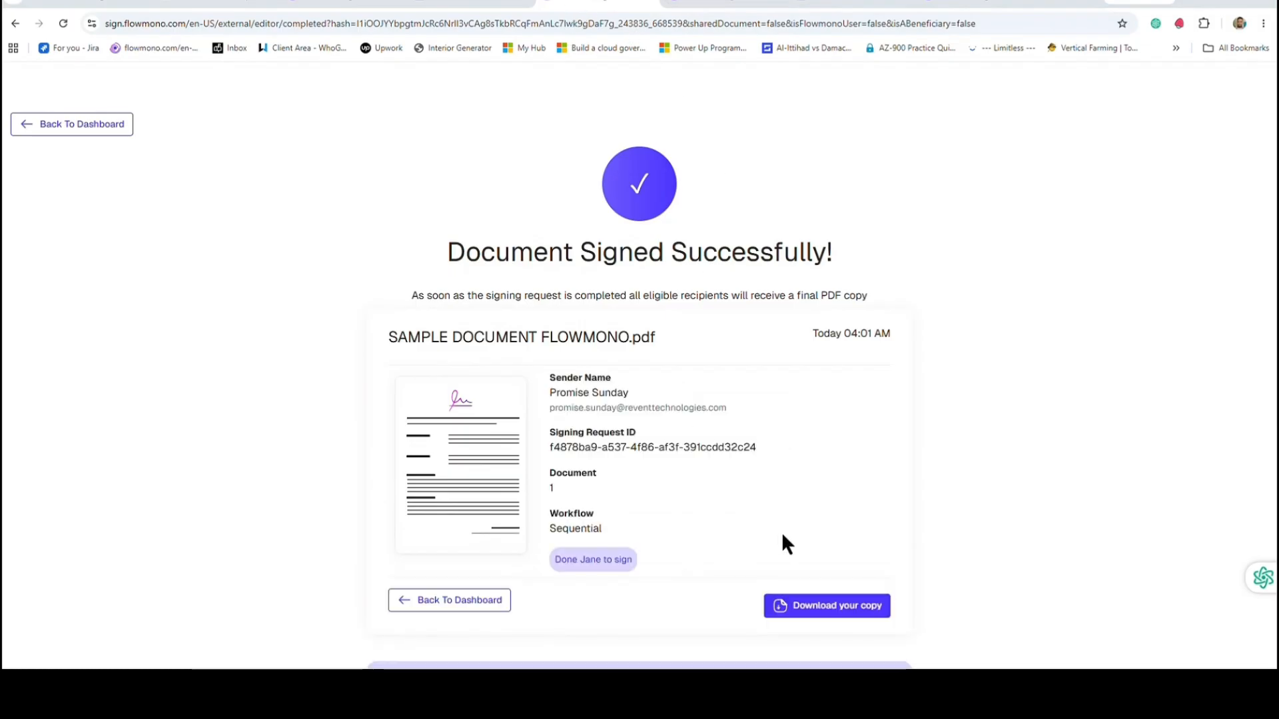
# Step: Refresh the second recipient's YOPmail inbox, open SAMPLE DOCUMENT FLOWMONO.pdf for signing from the request email, and accept the electronic signature terms
pyautogui.click(824, 2)
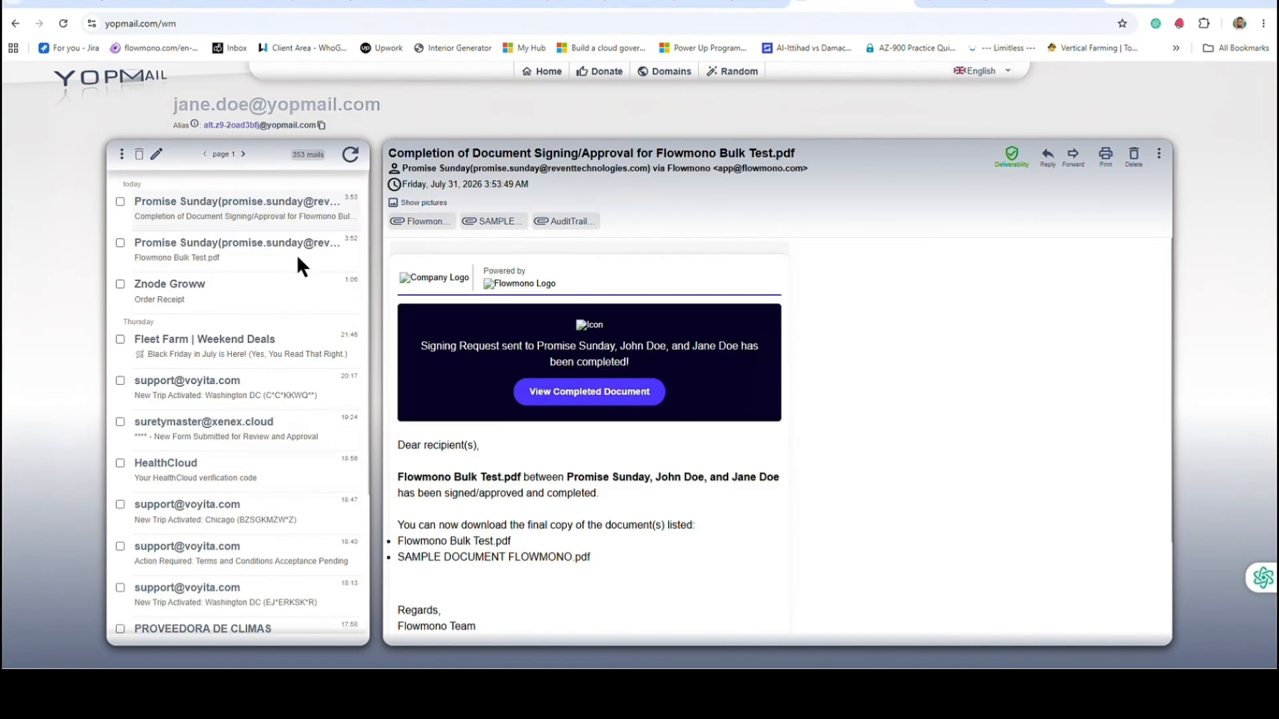
pyautogui.click(350, 155)
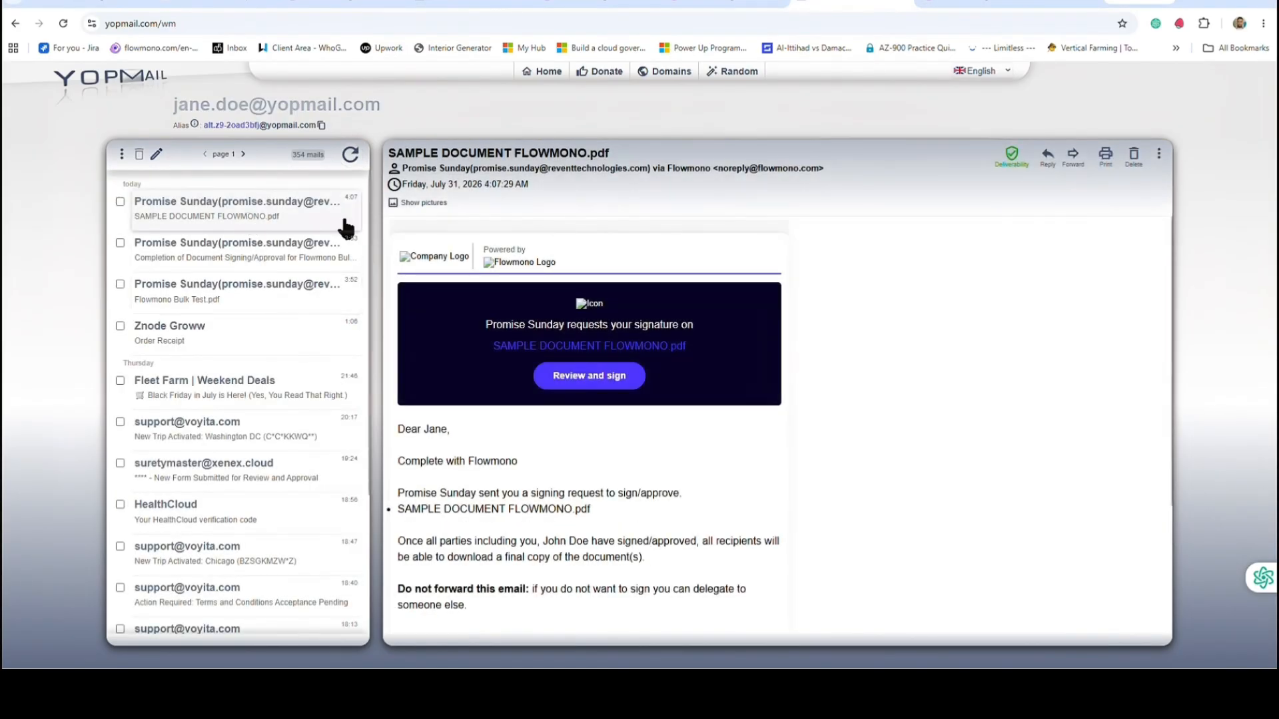
pyautogui.click(603, 375)
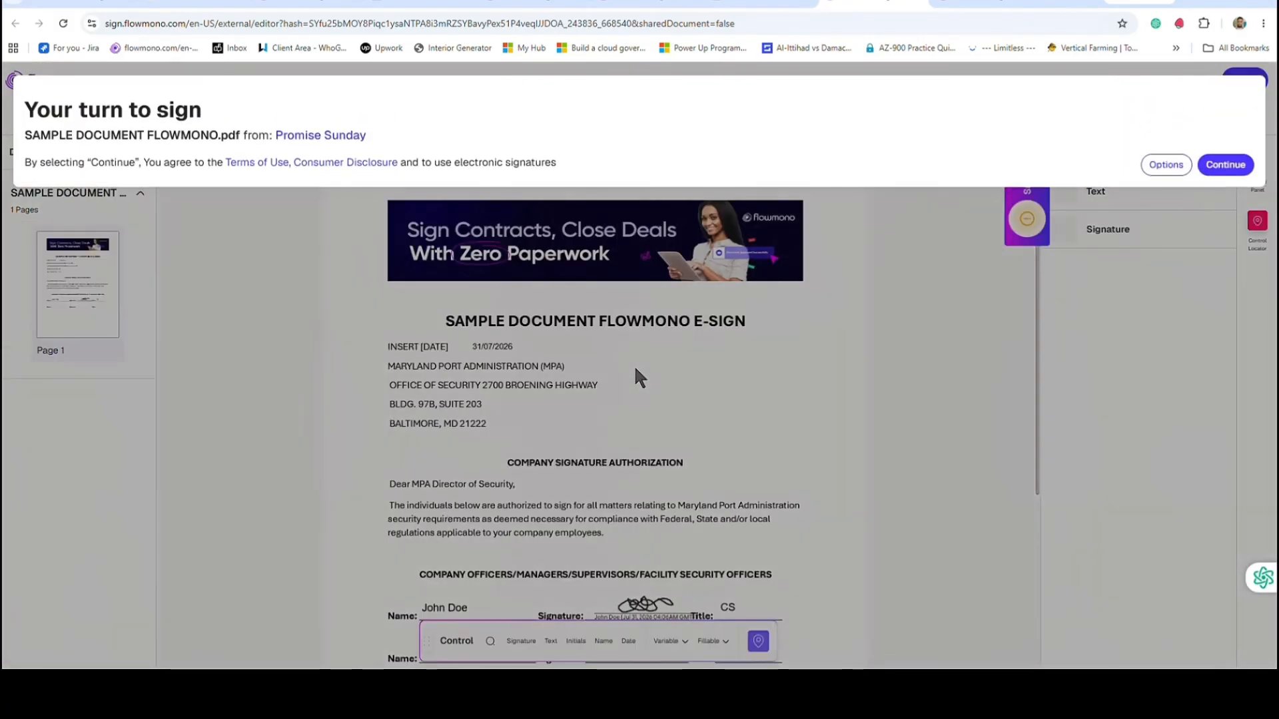
pyautogui.click(1224, 164)
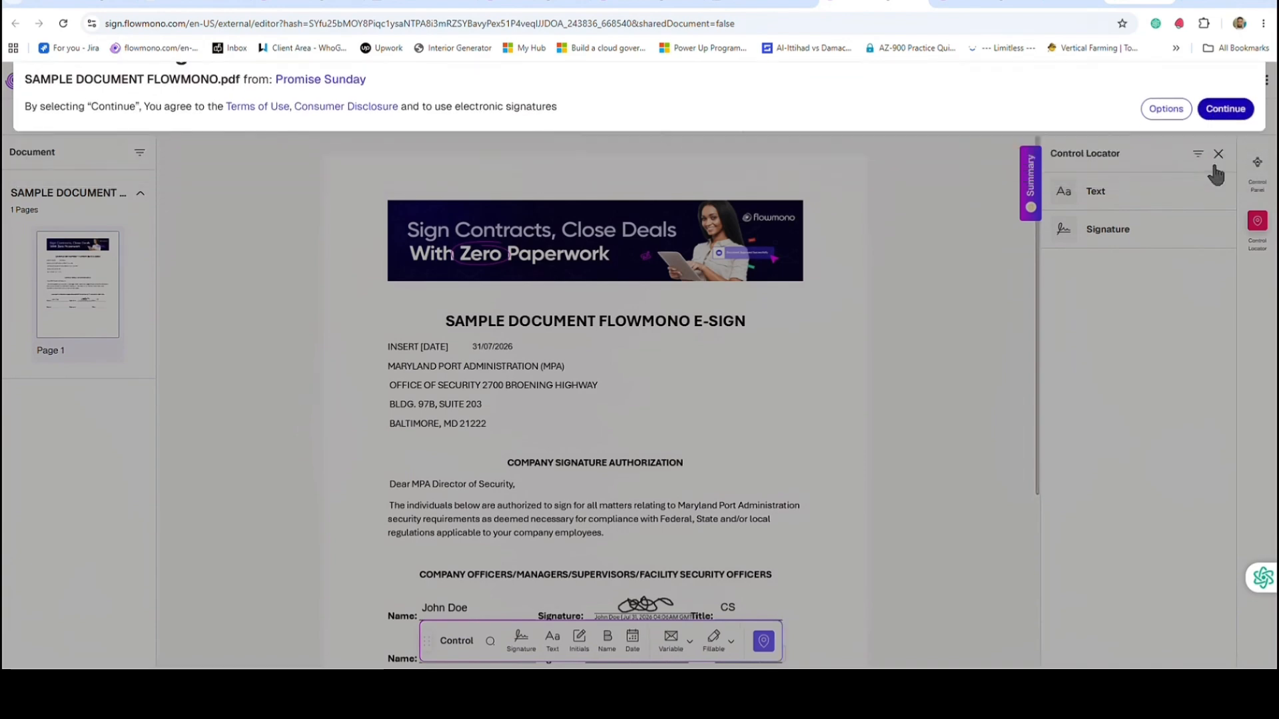
# Step: Apply a typed signature in the fourth font style to the second row's Signature field
pyautogui.scroll(-3, 780, 450)
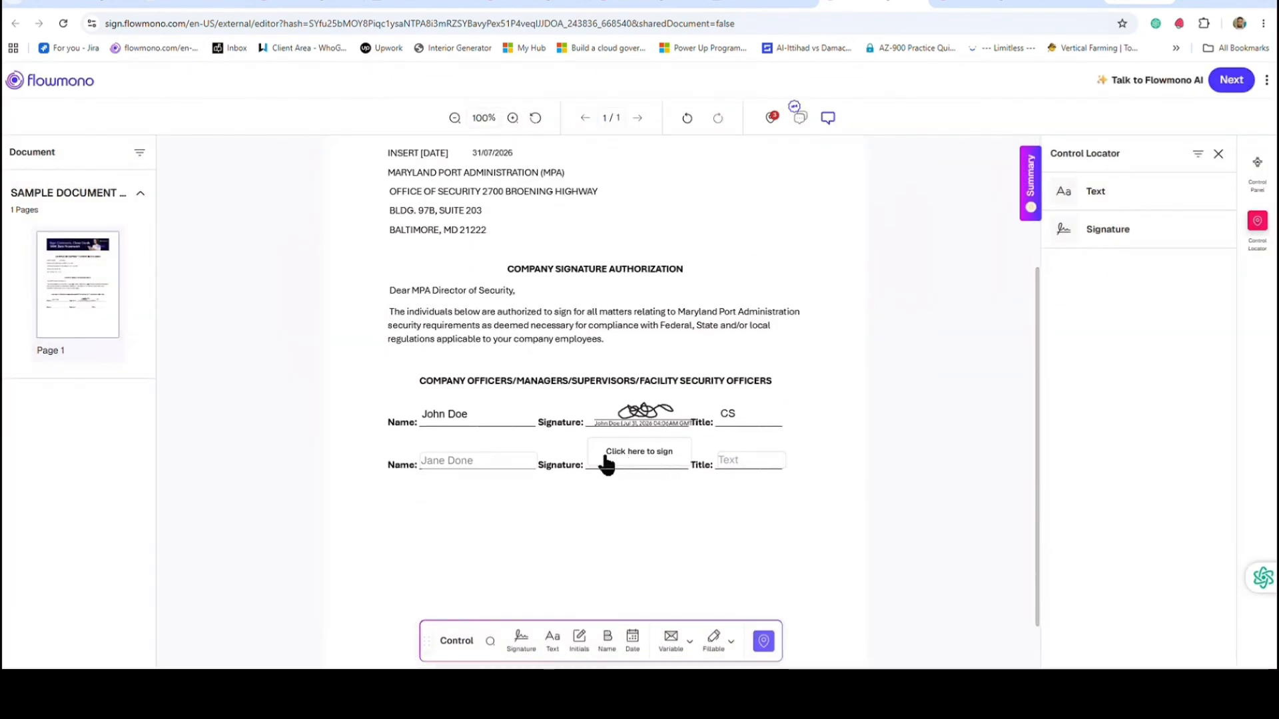
pyautogui.click(606, 460)
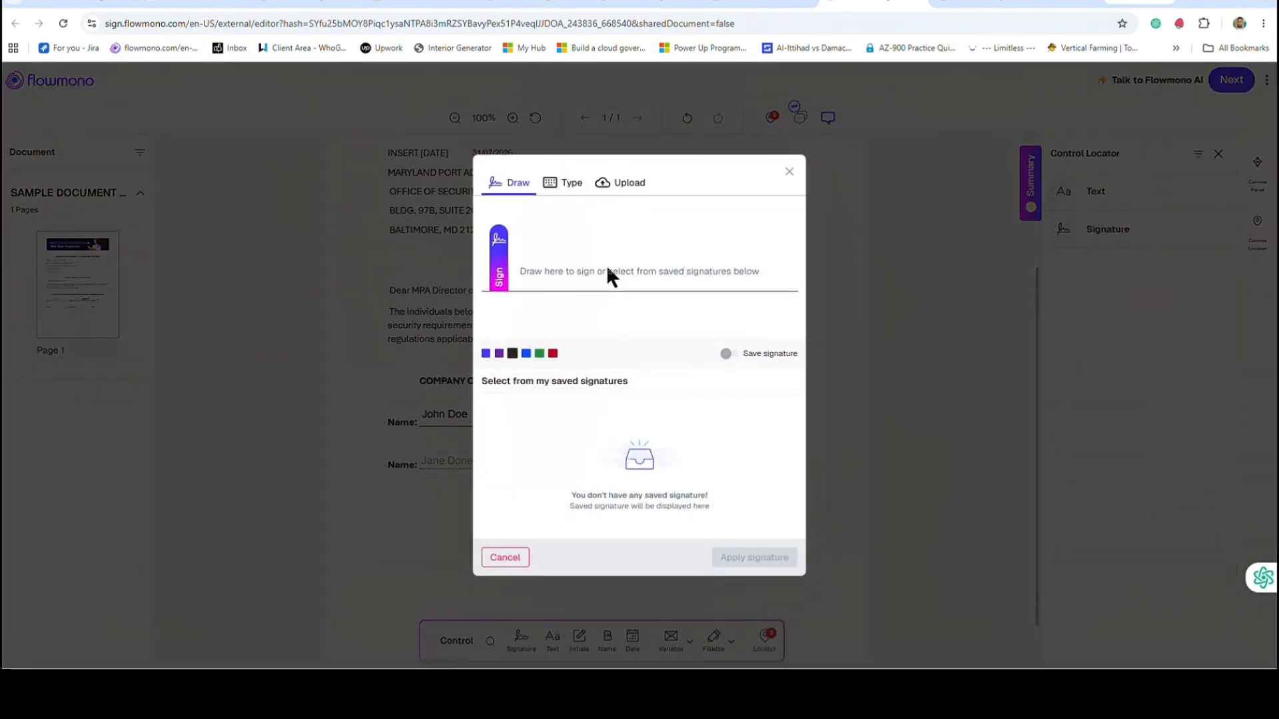
pyautogui.click(562, 185)
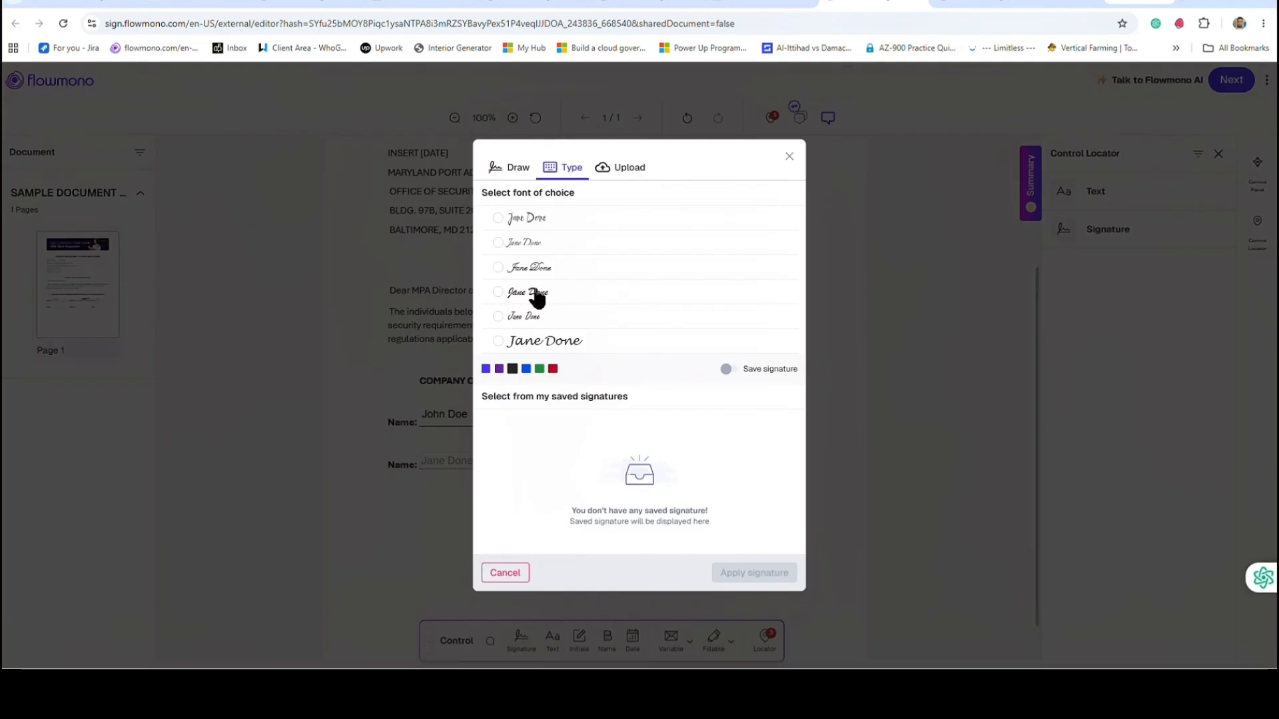
pyautogui.click(536, 296)
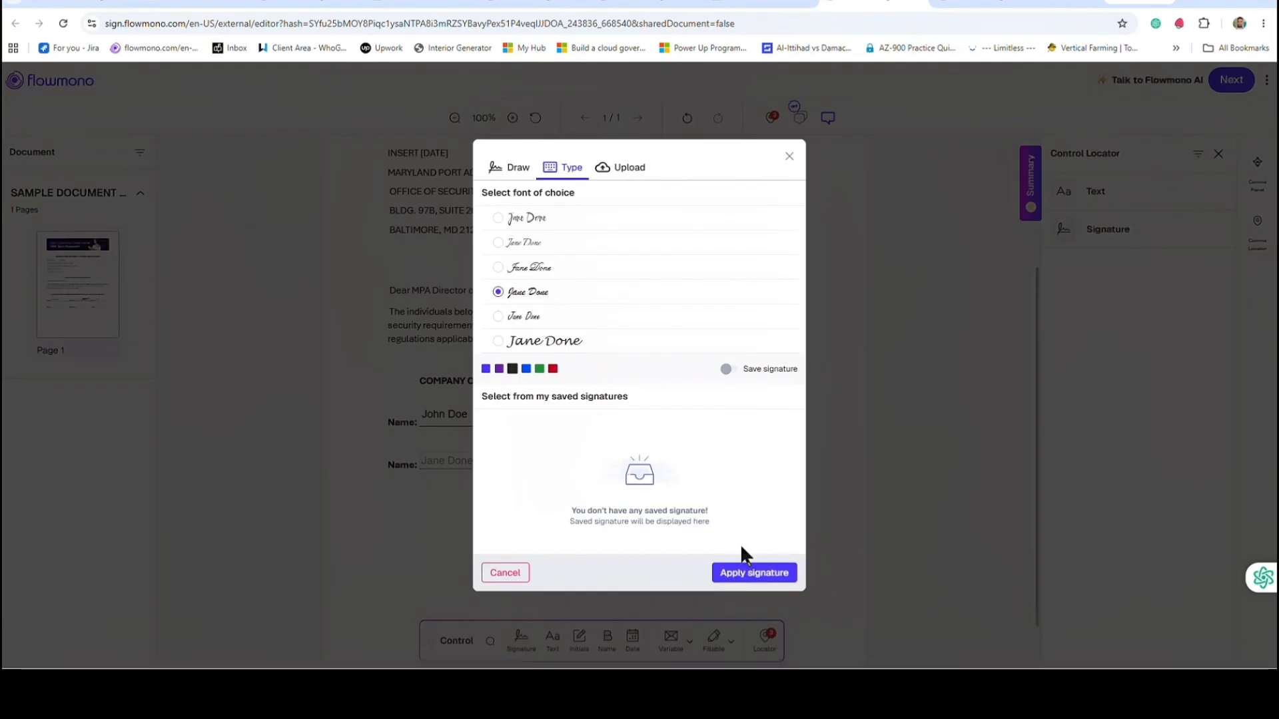
pyautogui.click(757, 577)
# Step: Enter IT support as the second row's Title and submit the signed document
pyautogui.click(730, 464)
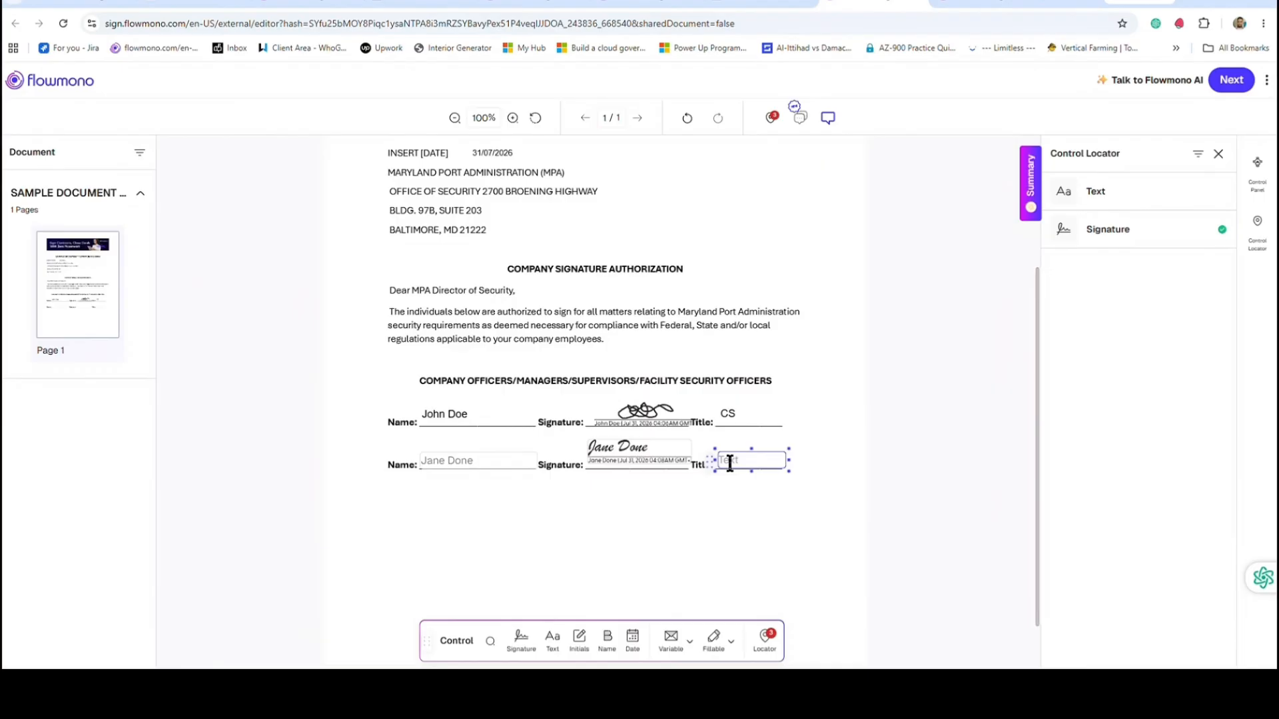
pyautogui.write('T support')
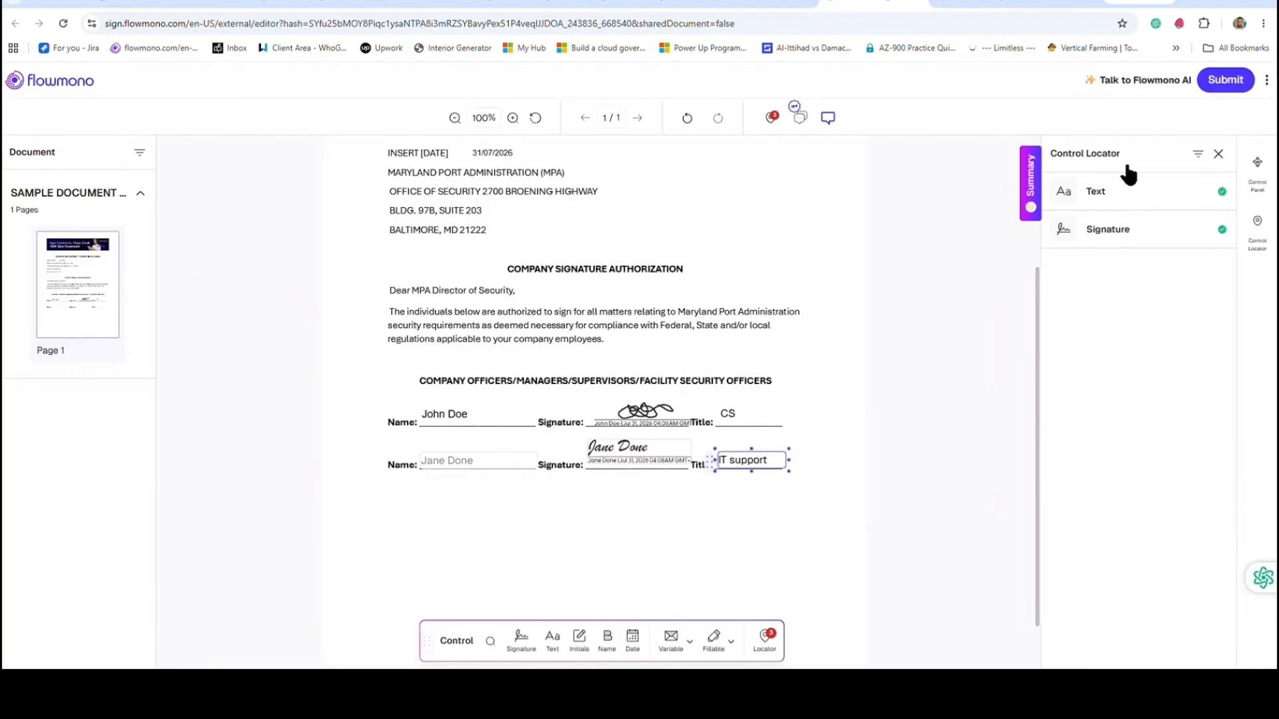
pyautogui.click(1222, 81)
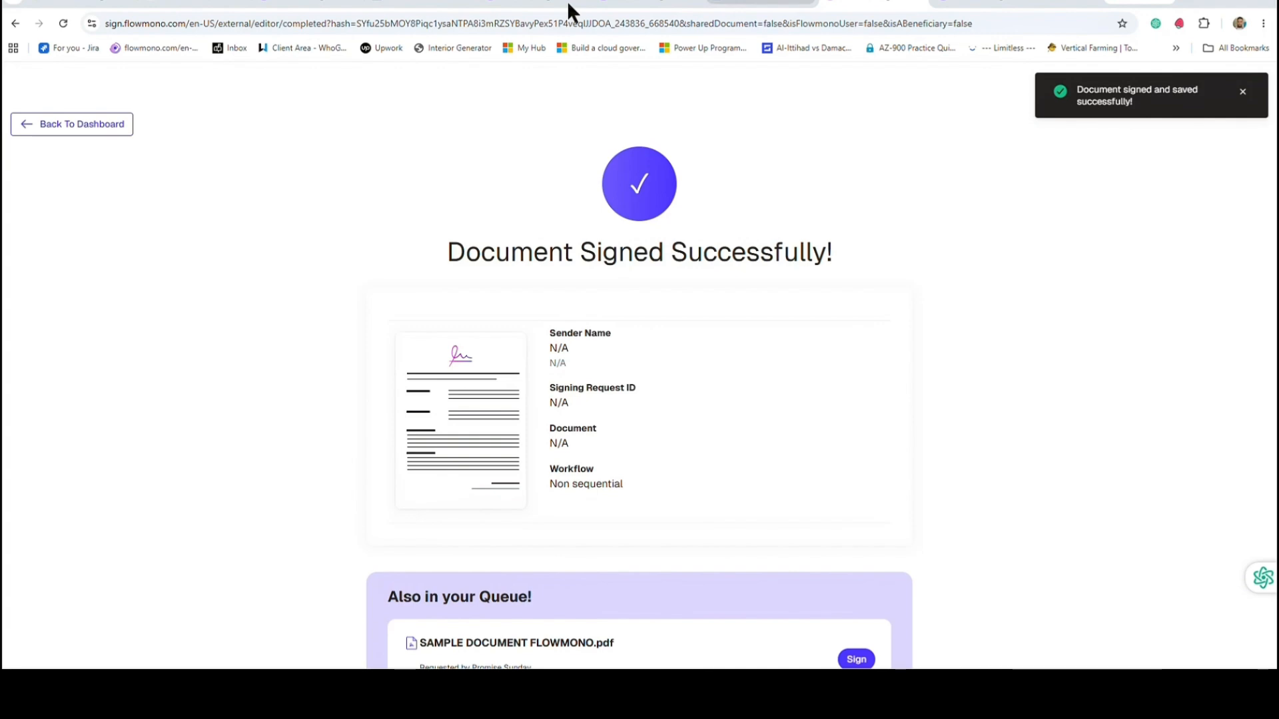
# Step: Switch to Outlook and review the sender's emails about the sent signing request and each recipient's signing of SAMPLE DOCUMENT FLOWMONO.pdf
pyautogui.scroll(-2, 657, 276)
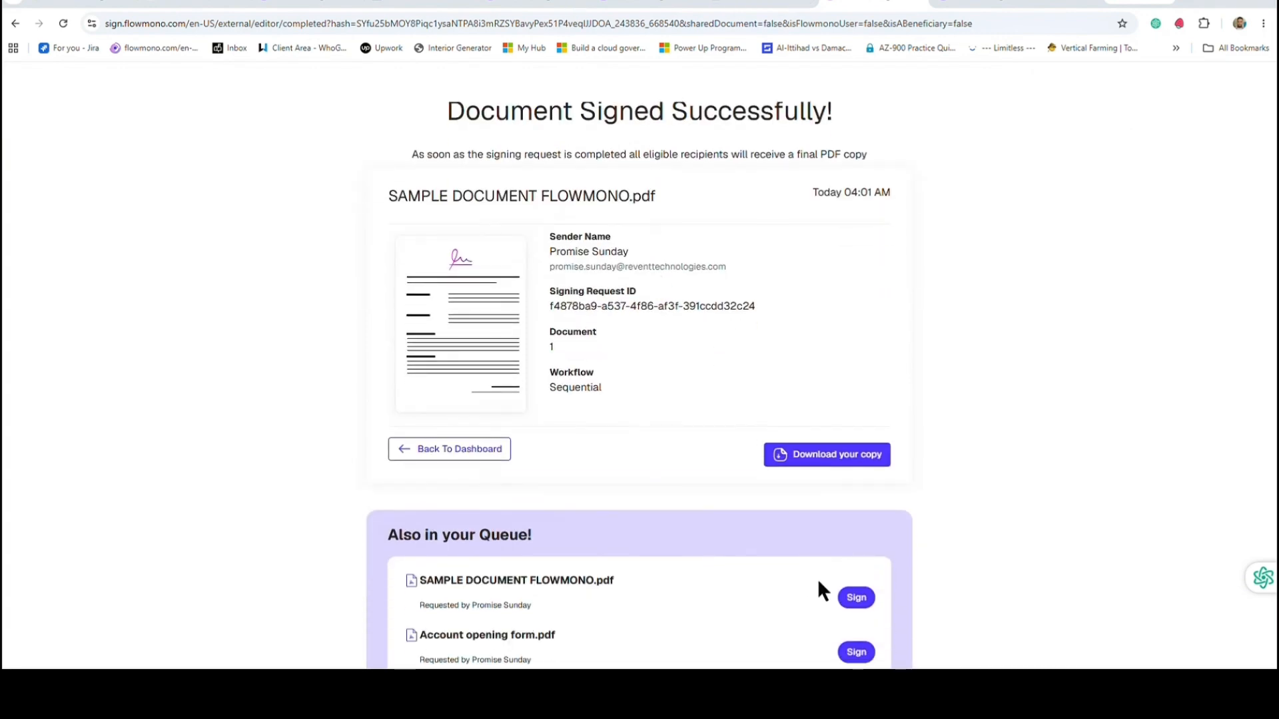
pyautogui.click(875, 693)
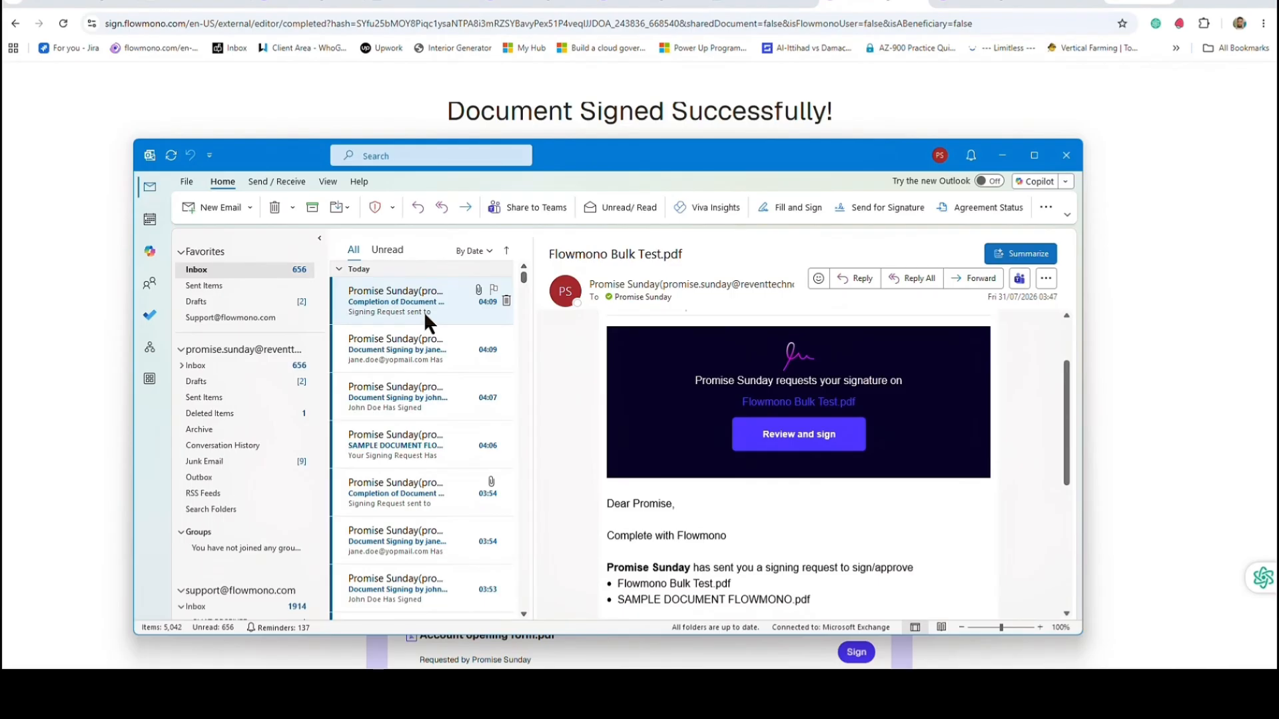
pyautogui.click(431, 398)
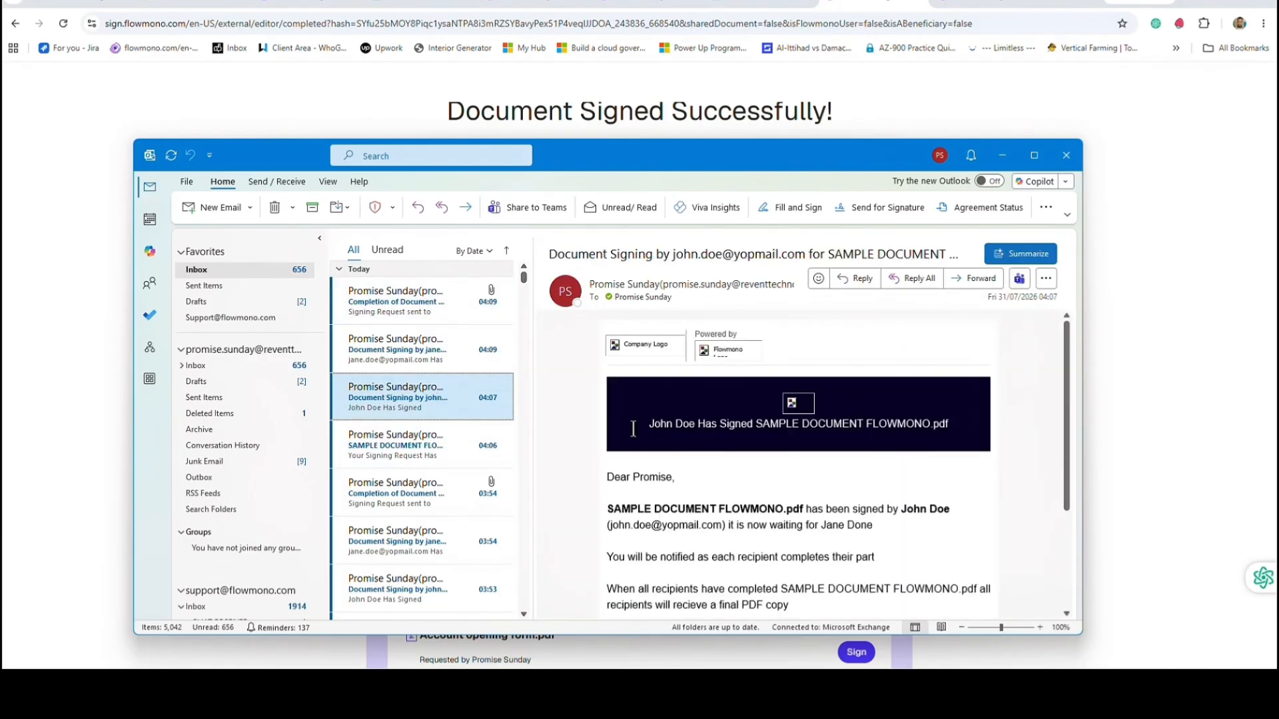
pyautogui.click(445, 437)
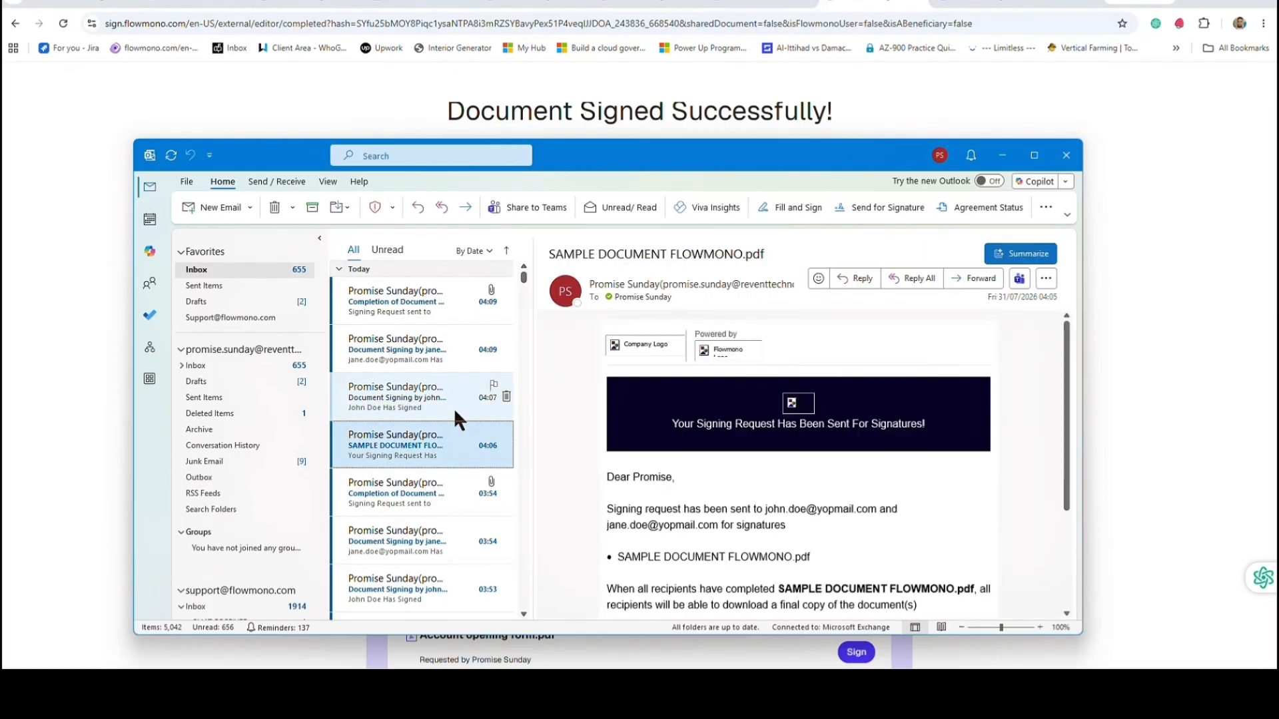
pyautogui.scroll(-3, 723, 533)
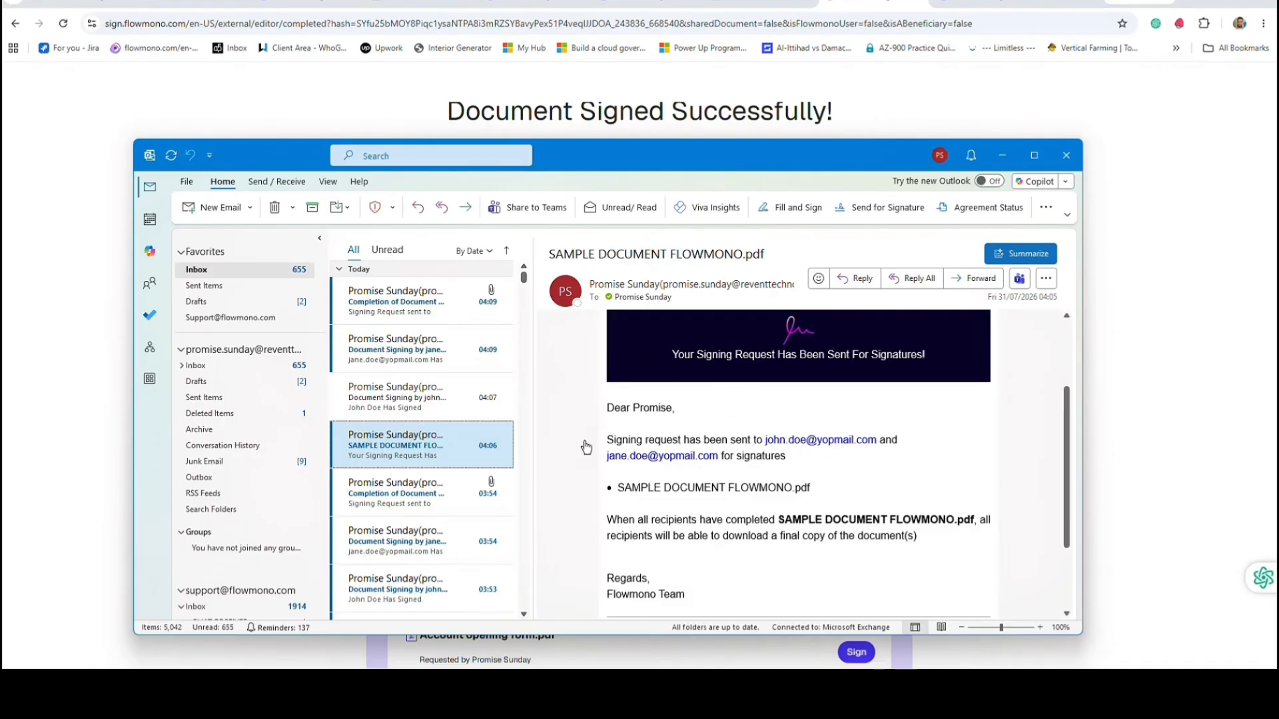
pyautogui.click(381, 396)
pyautogui.click(381, 395)
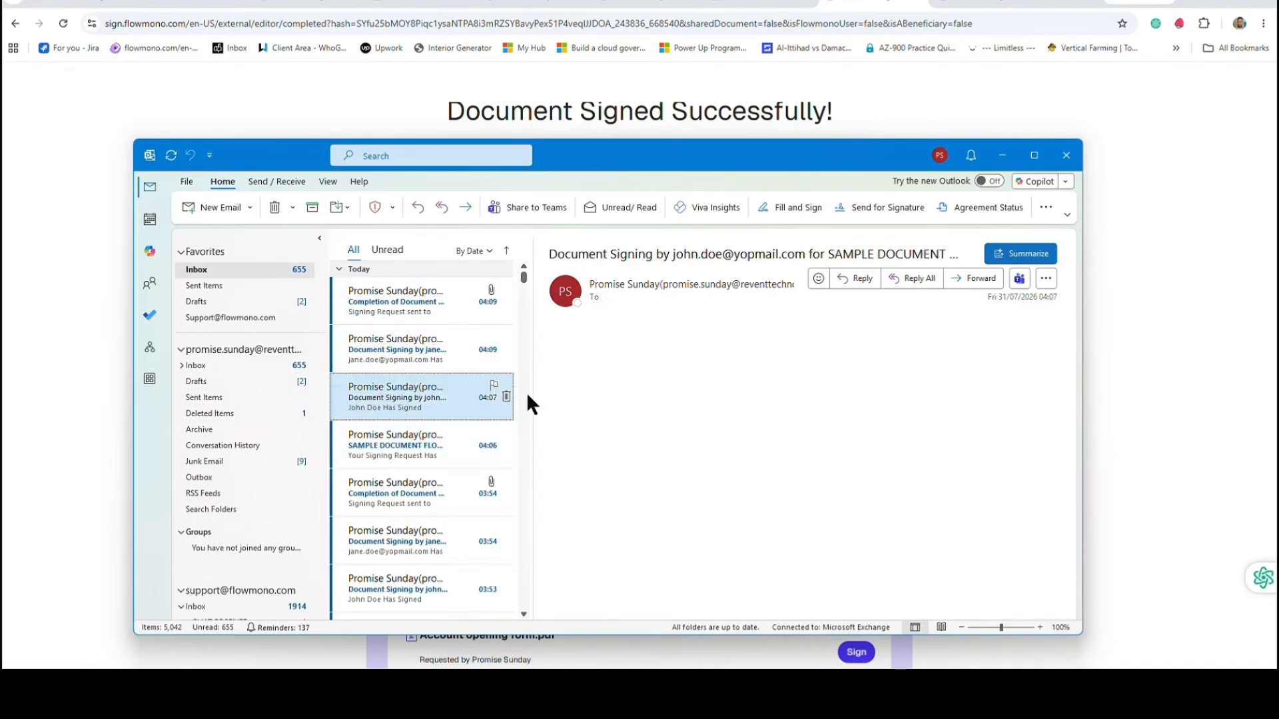
pyautogui.scroll(-2, 720, 587)
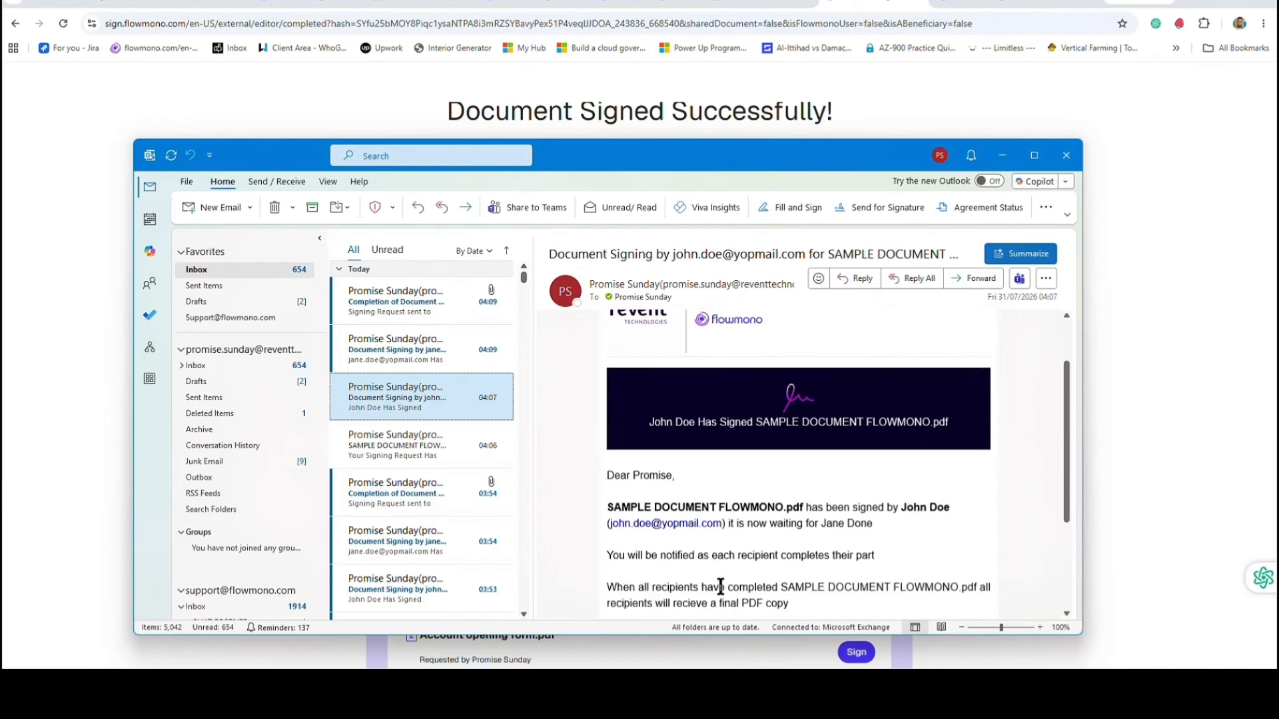
pyautogui.click(409, 361)
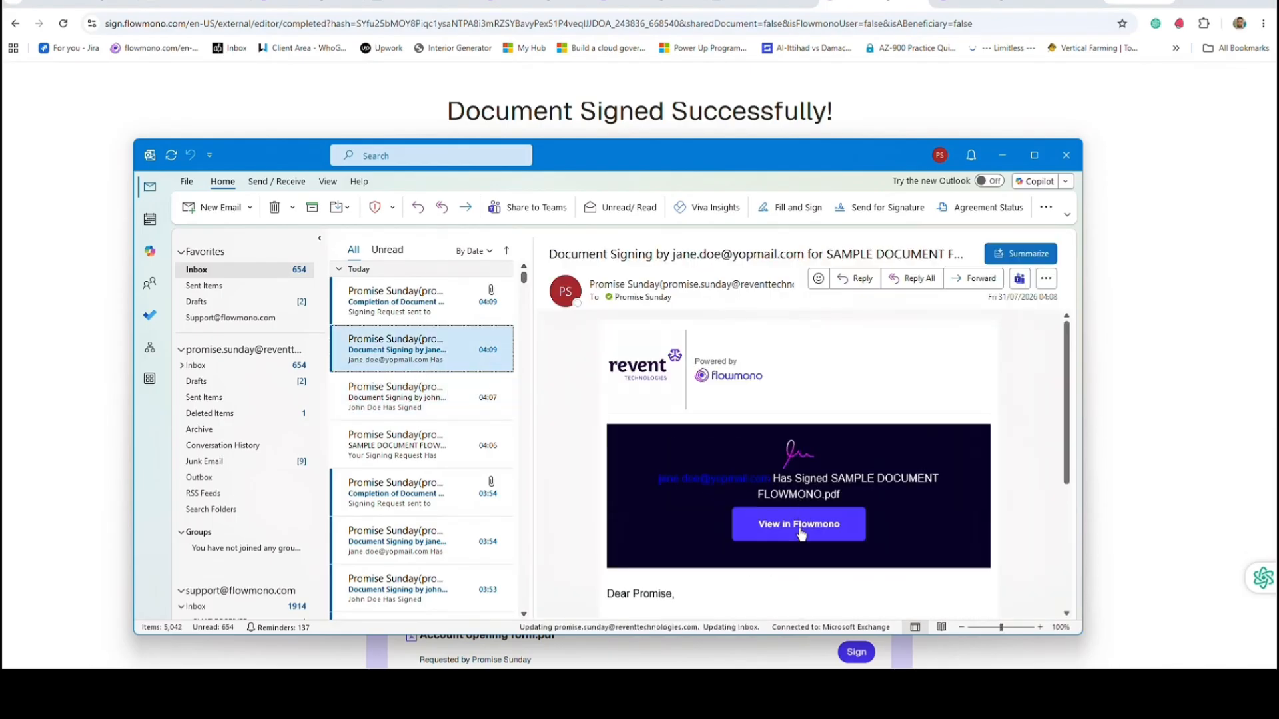
pyautogui.scroll(-5, 742, 467)
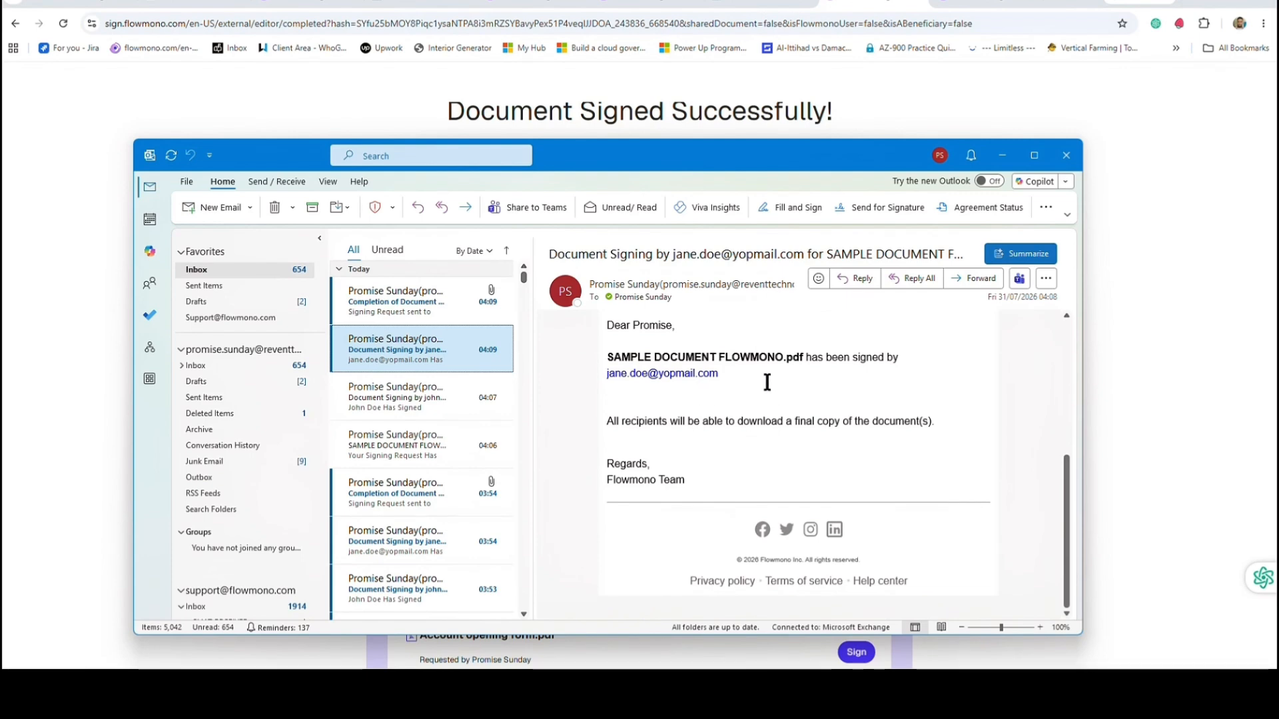
# Step: Open the latest completion email for SAMPLE DOCUMENT FLOWMONO.pdf and examine its message and attachments
pyautogui.click(432, 302)
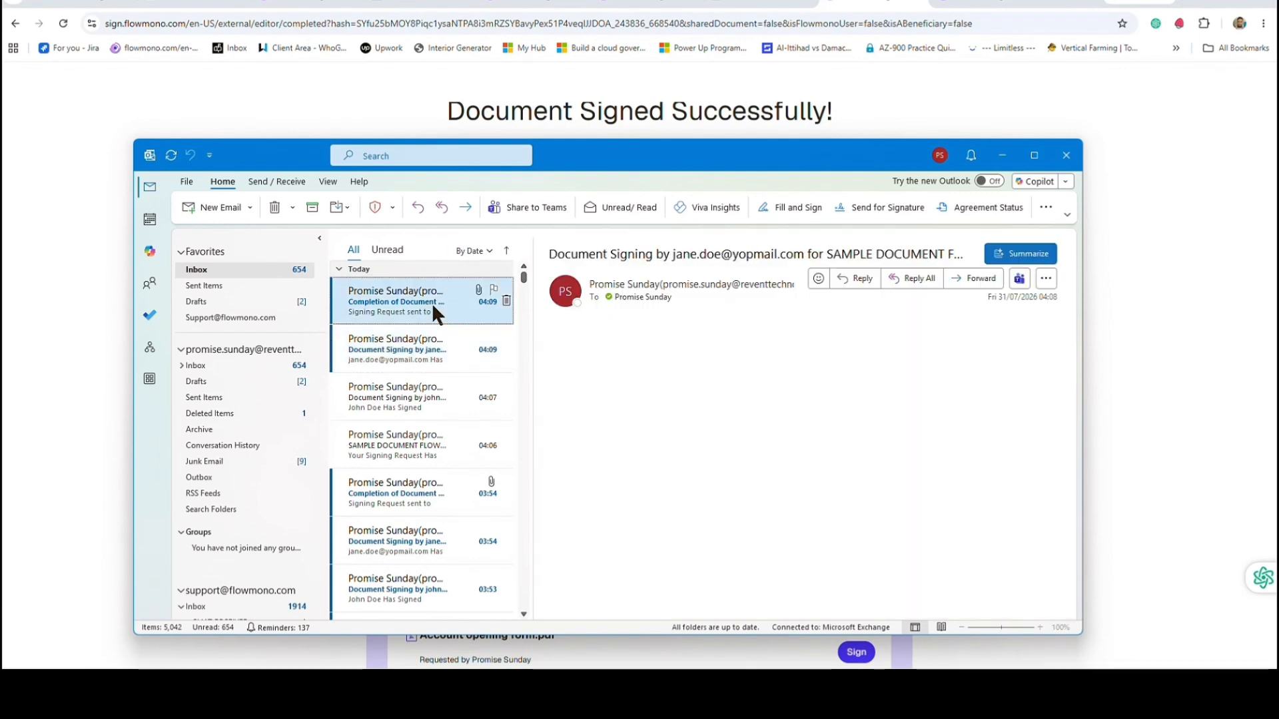
pyautogui.scroll(-1, 803, 459)
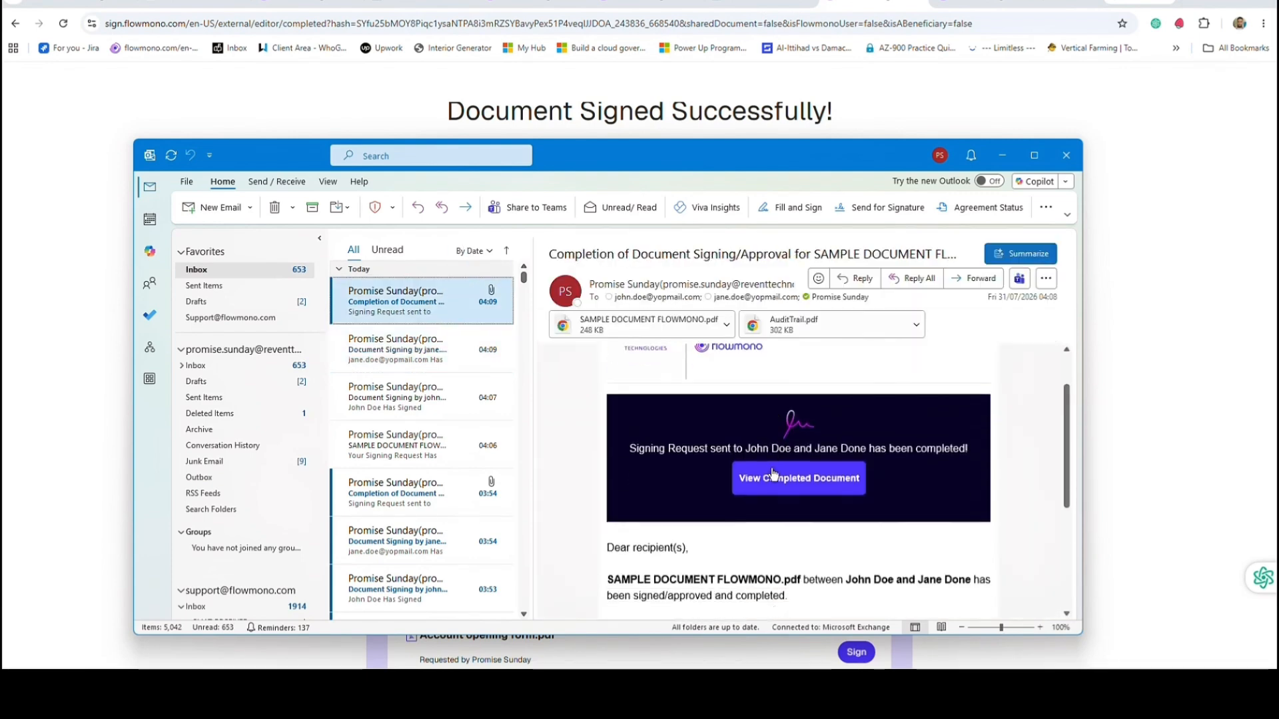
pyautogui.scroll(-1, 806, 488)
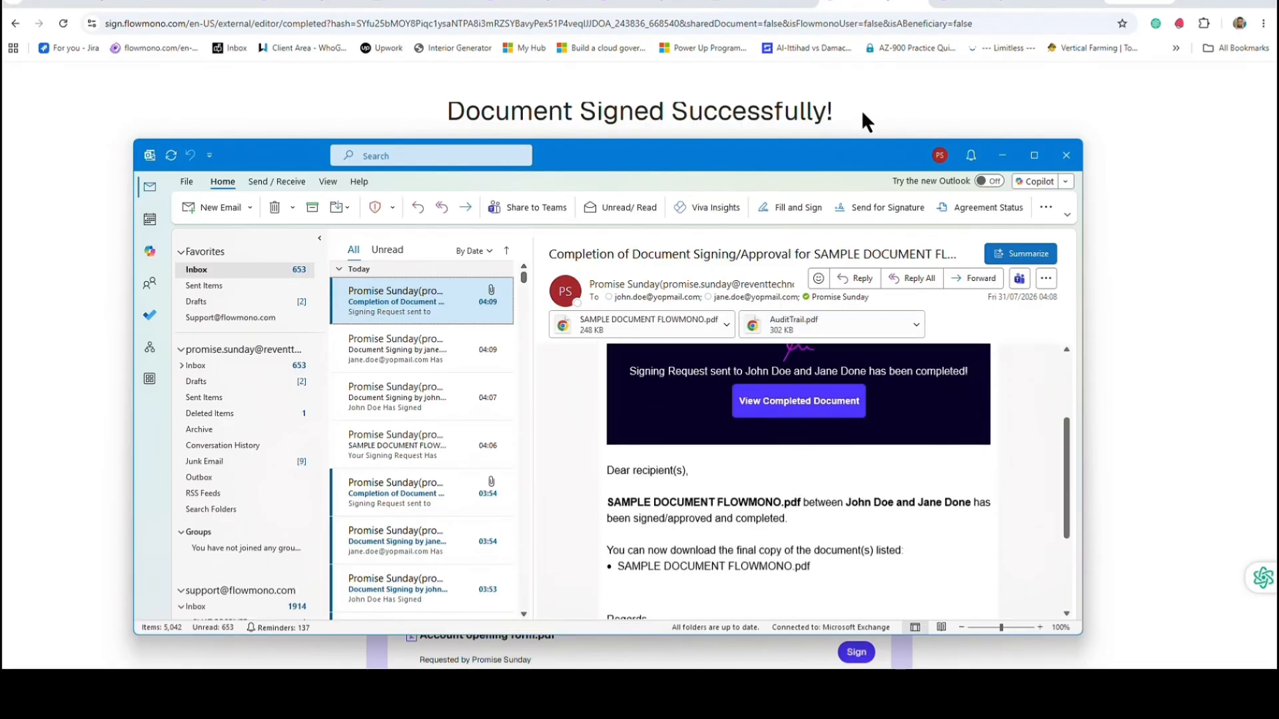
# Step: Switch back to the browser's Flowmono Bulk Test.pdf completion page and return to the Flowmono dashboard
pyautogui.click(985, 7)
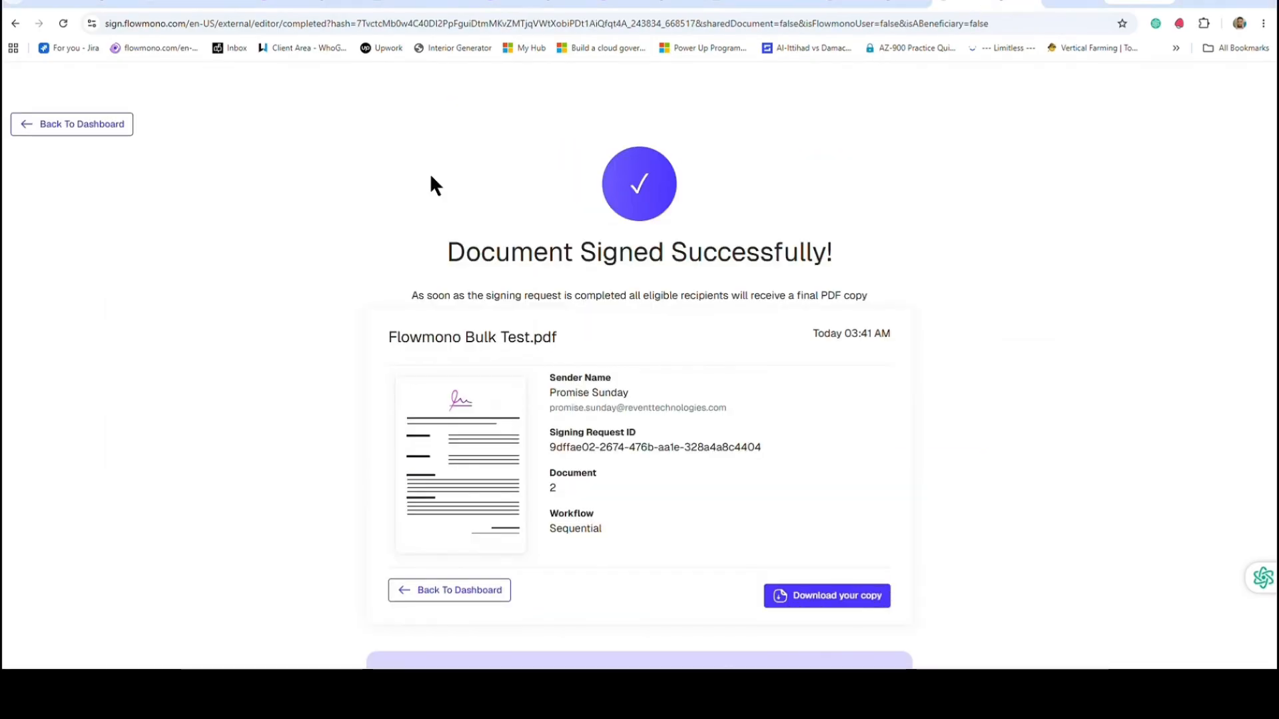
pyautogui.click(40, 124)
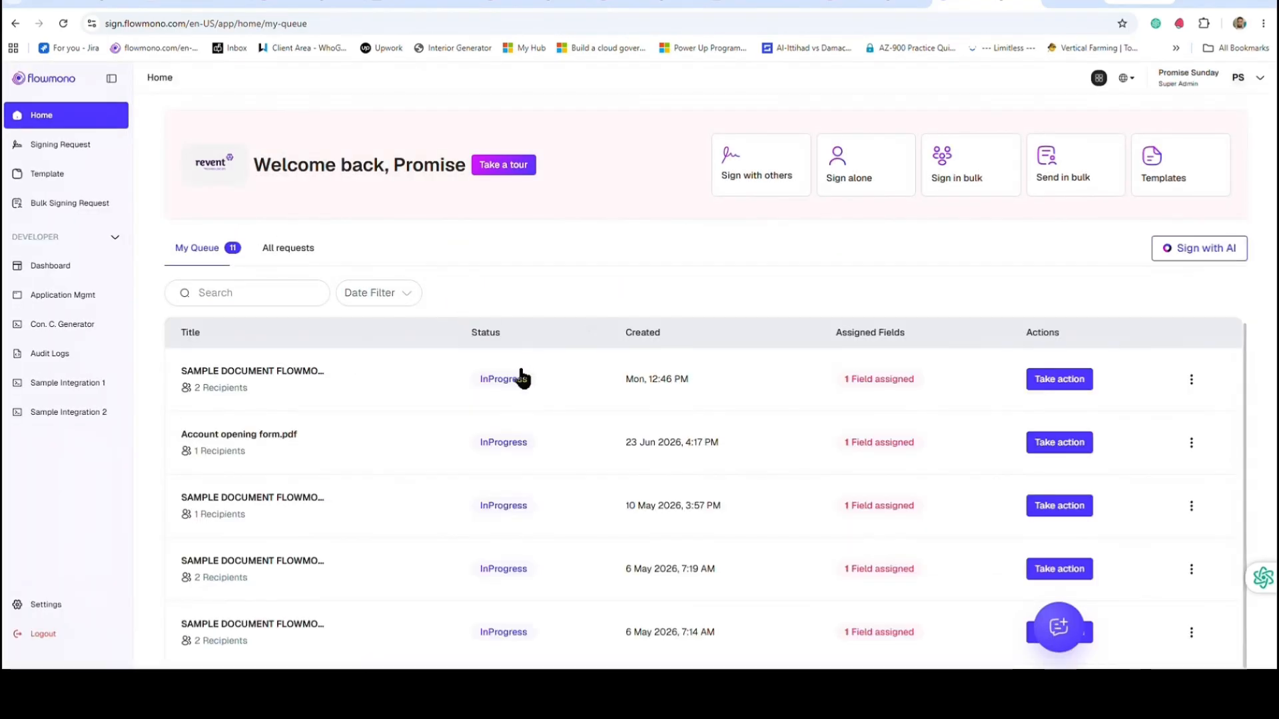
# Step: Open the newest completed SAMPLE DOCUMENT FLOWMONO.pdf from all requests and download the signed document together with its Audit Trail
pyautogui.click(290, 255)
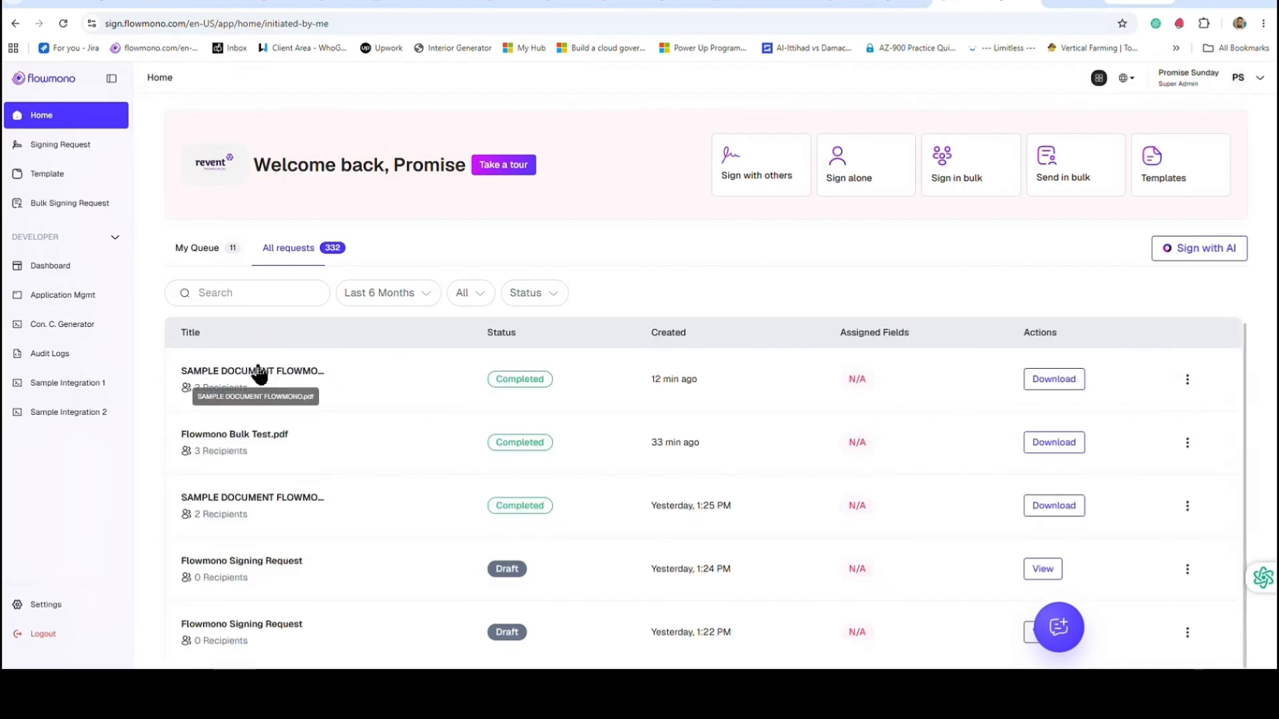
pyautogui.click(286, 379)
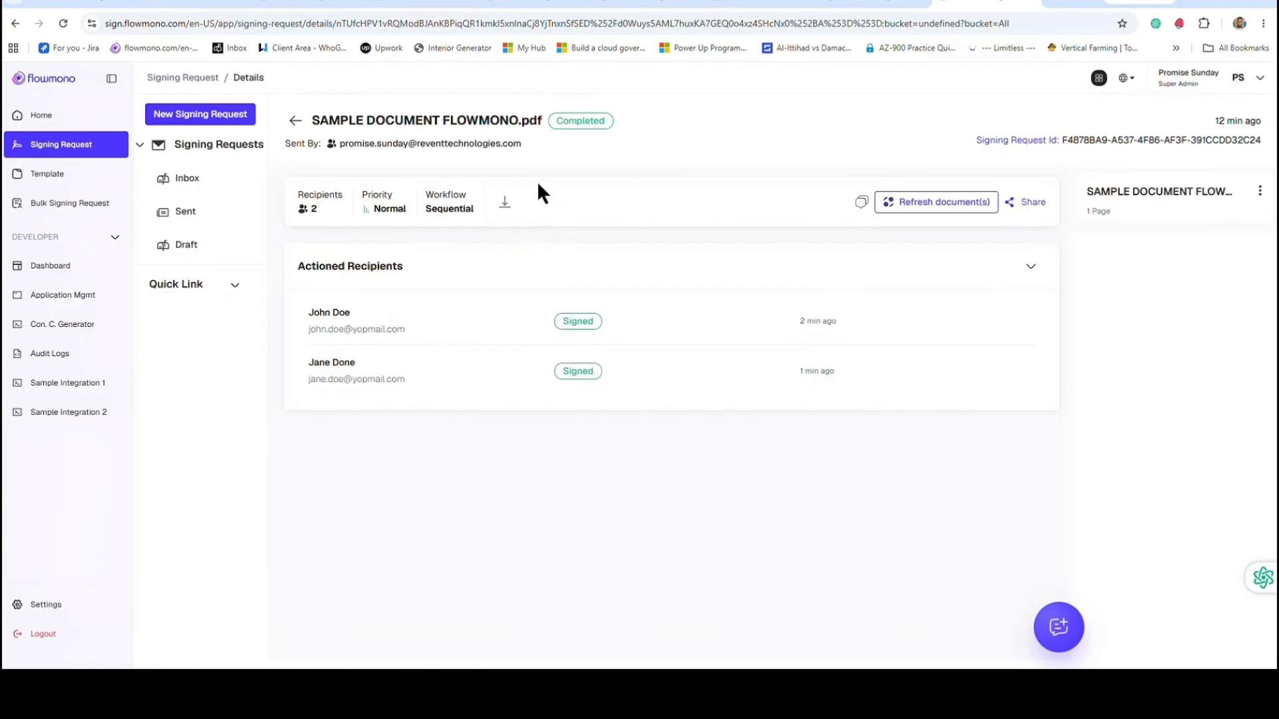
pyautogui.click(504, 204)
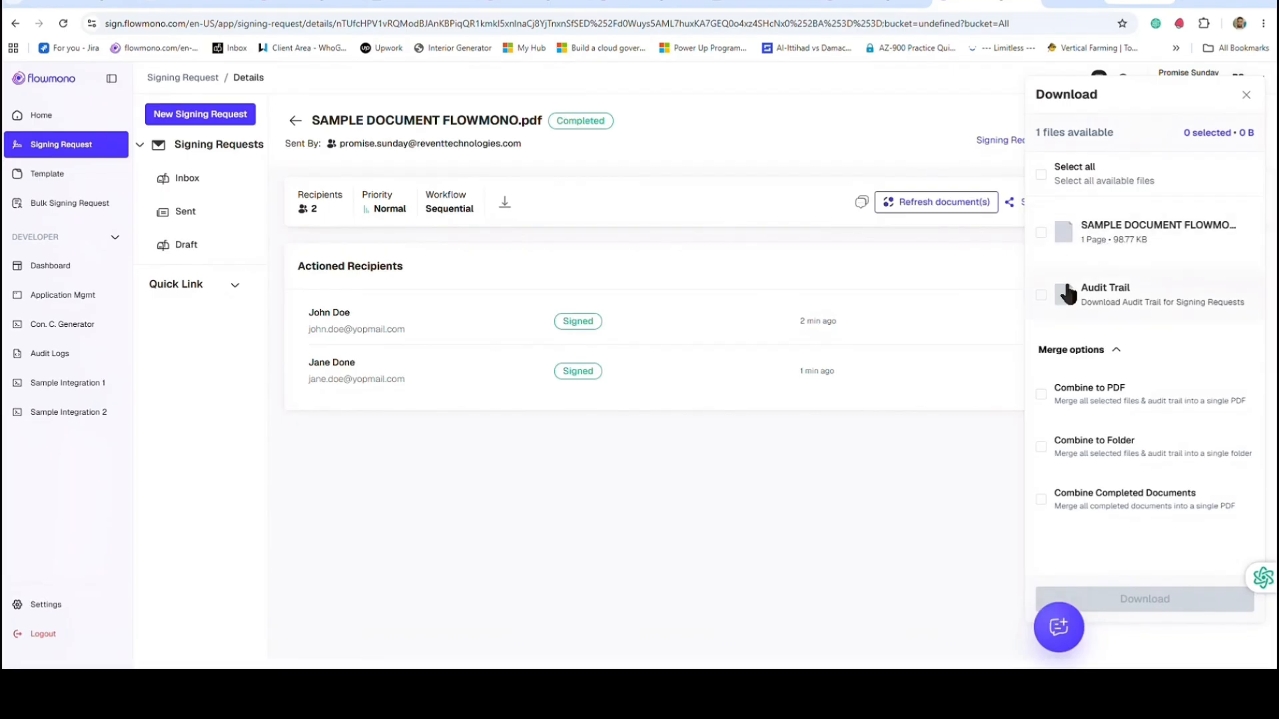
pyautogui.click(1041, 176)
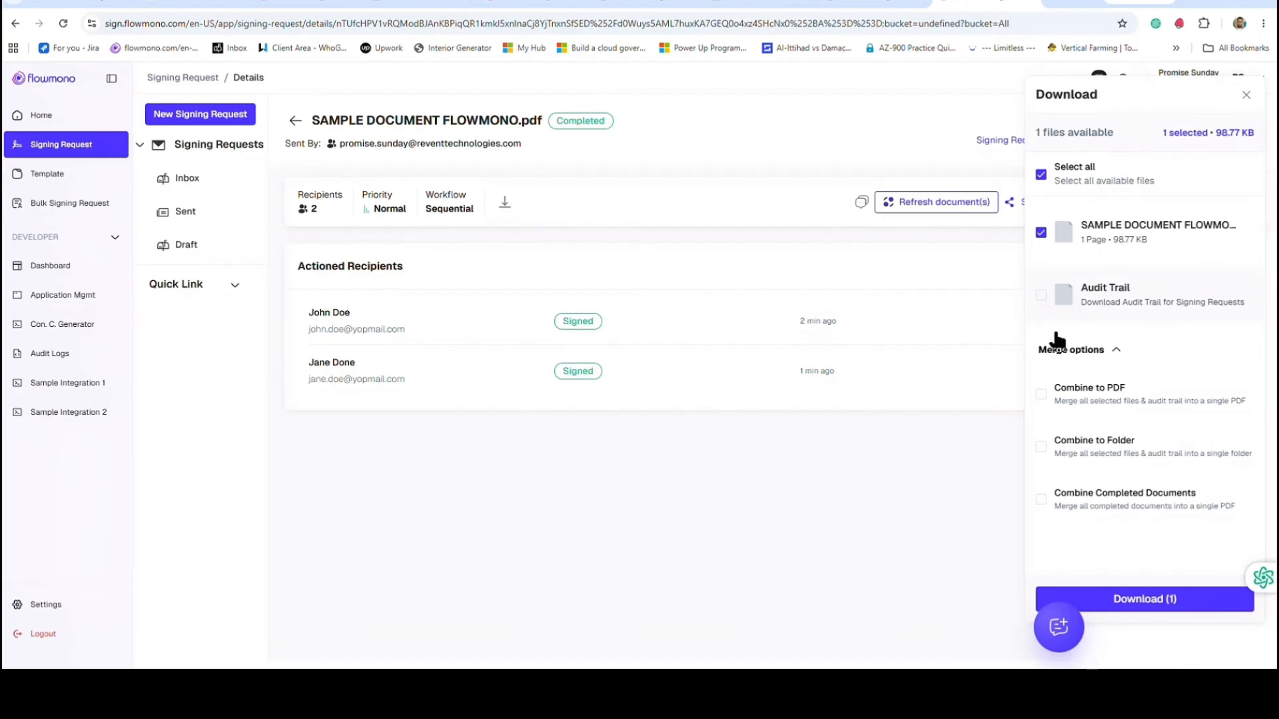
pyautogui.click(1041, 295)
pyautogui.click(1151, 590)
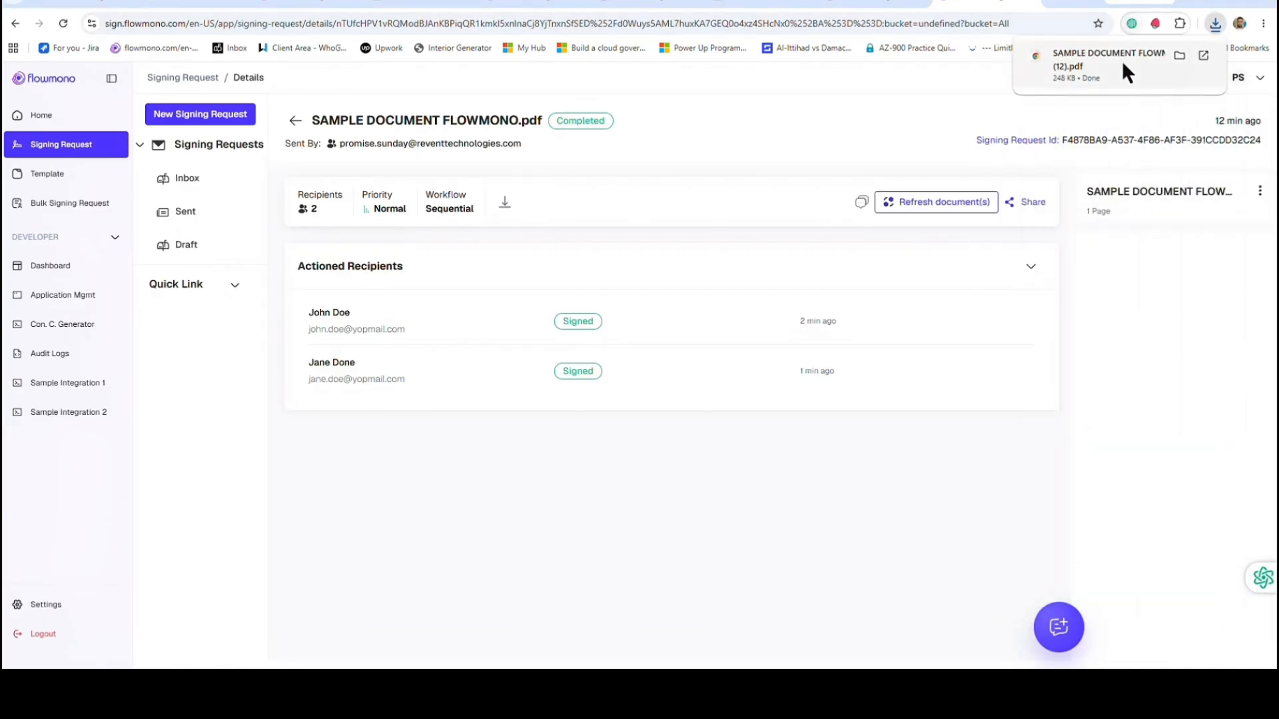
# Step: Open the downloaded SAMPLE DOCUMENT FLOWMONO (12).pdf and examine its date, names, signatures and titles
pyautogui.click(1122, 60)
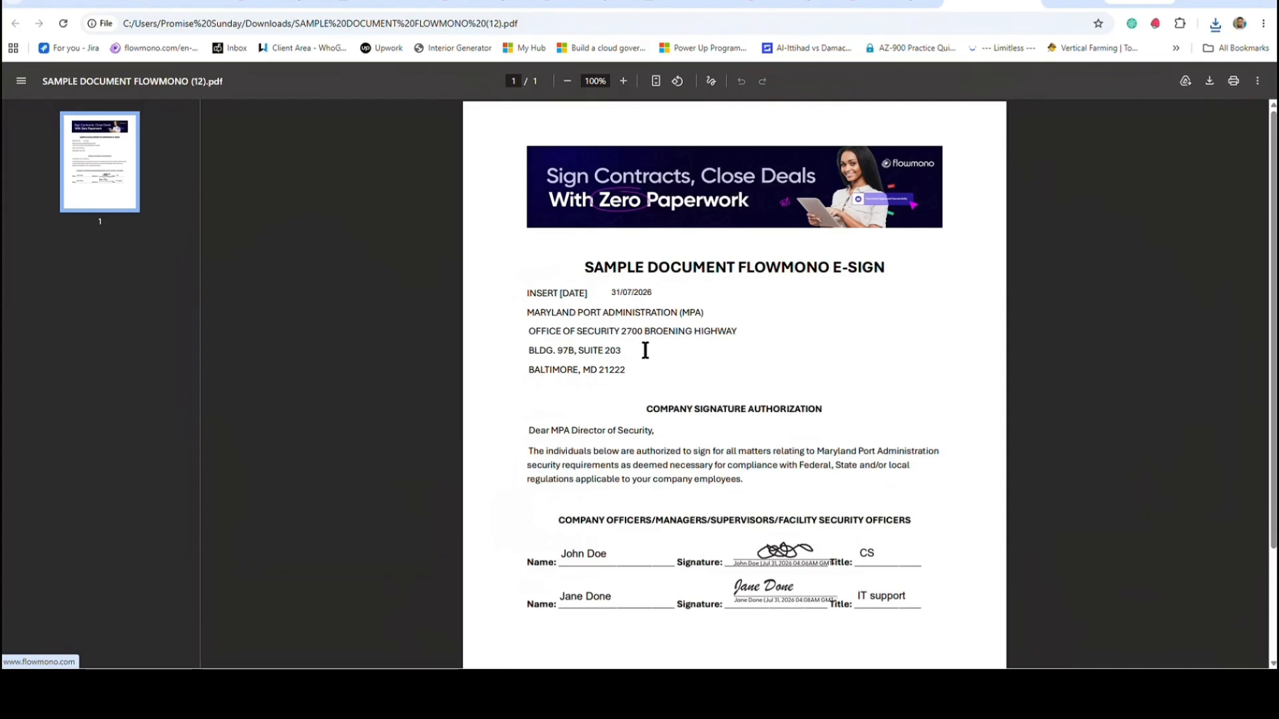
pyautogui.scroll(-2, 637, 405)
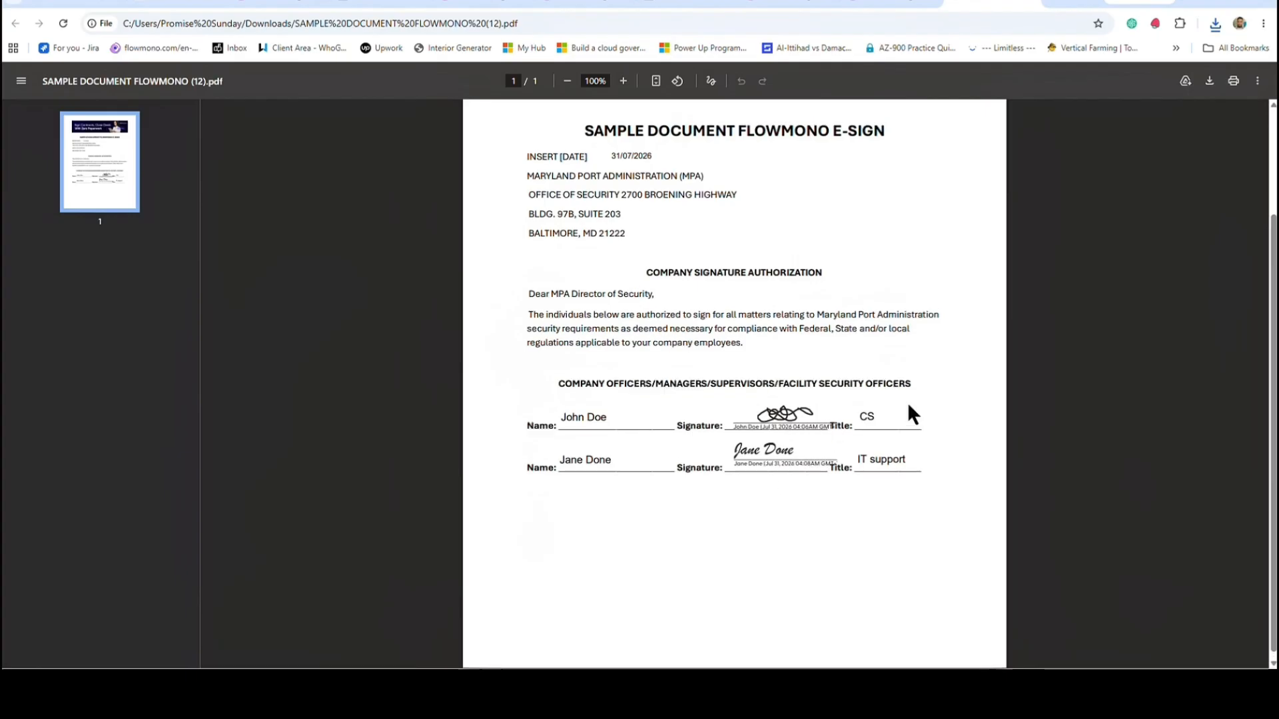
pyautogui.scroll(2, 907, 402)
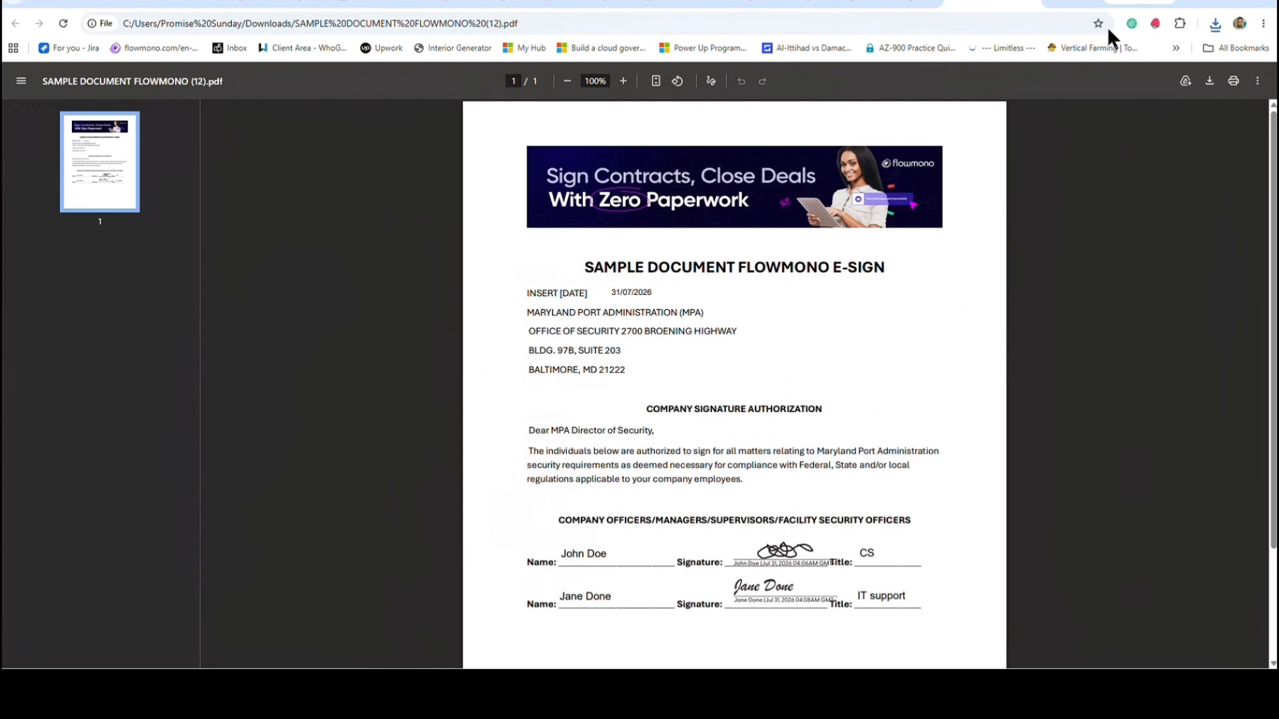
# Step: Open the downloaded Flowmono_Audit_Trail (9).pdf and examine the document evidence, hashes, verification details and each participant's event log
pyautogui.click(1214, 26)
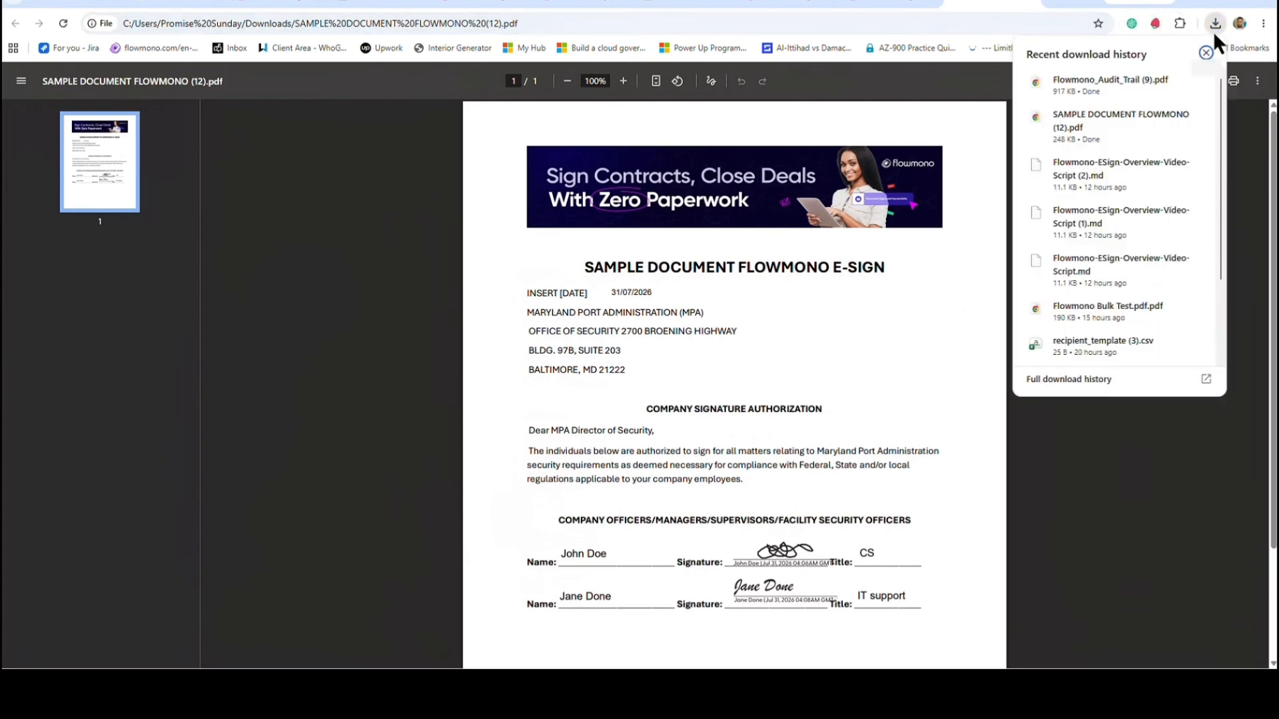
pyautogui.click(1099, 78)
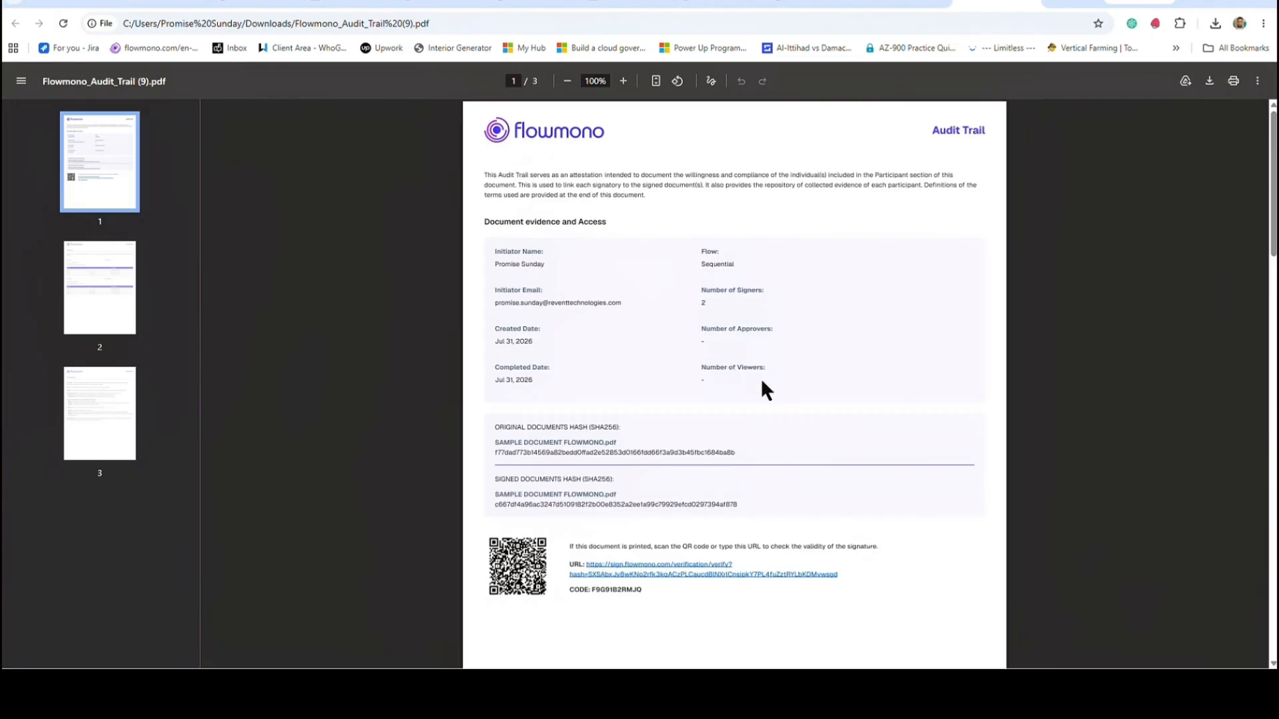
pyautogui.scroll(-8, 762, 383)
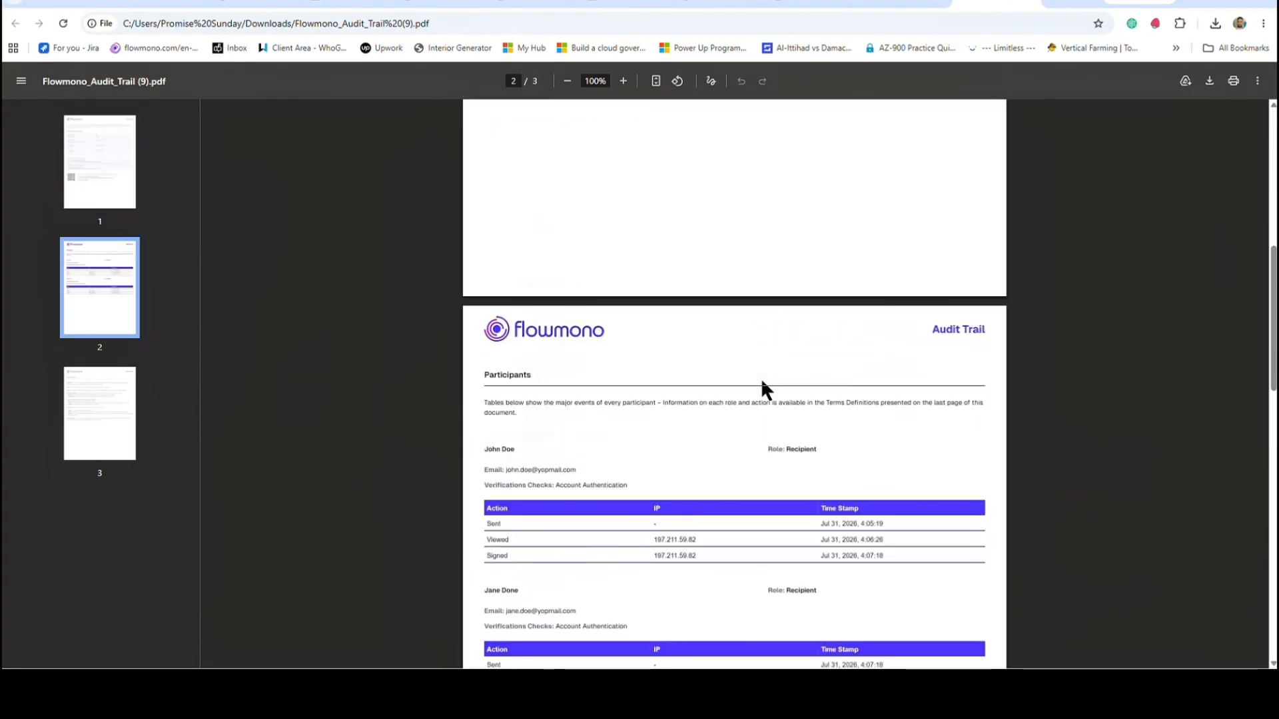
pyautogui.scroll(-3, 762, 385)
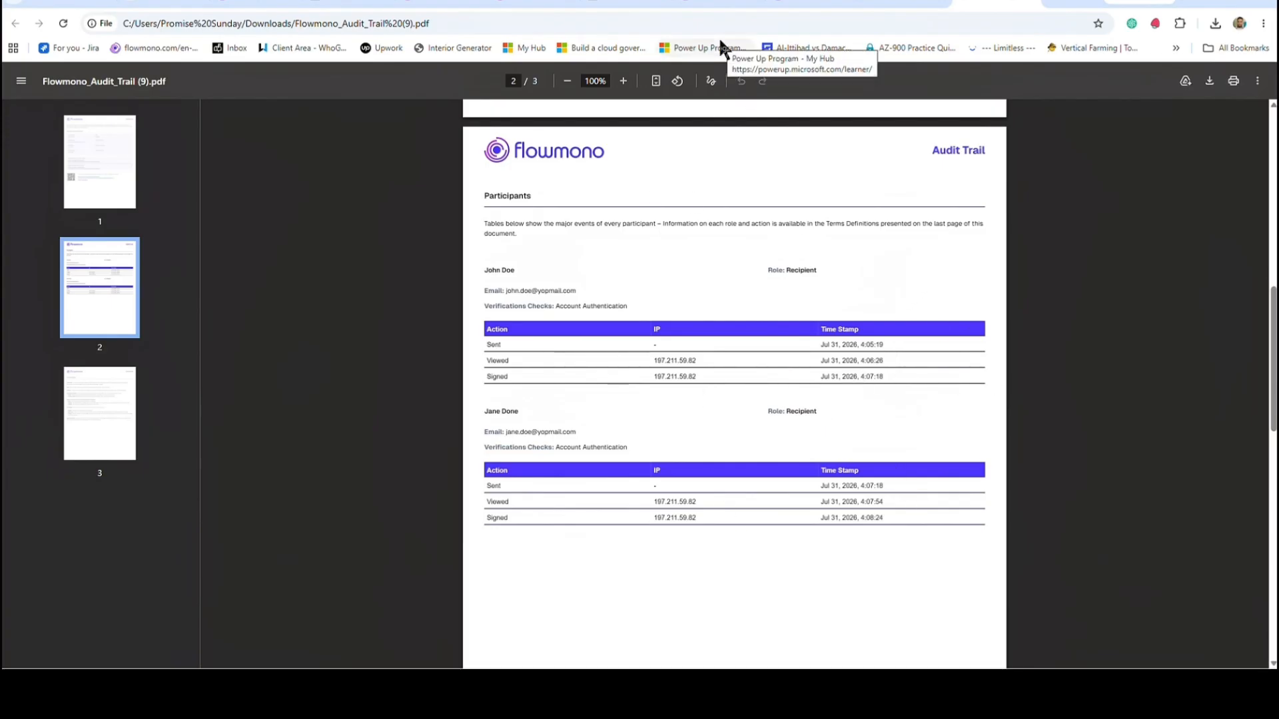
pyautogui.scroll(2, 744, 374)
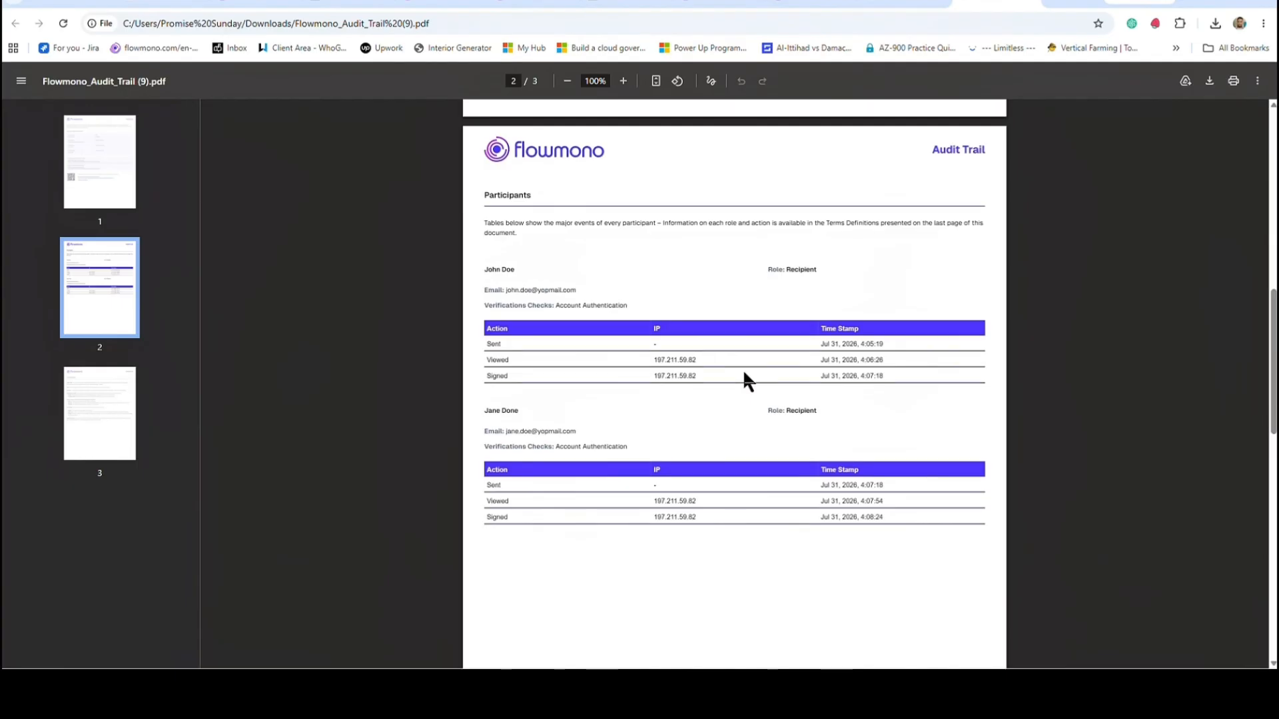
pyautogui.scroll(5, 743, 374)
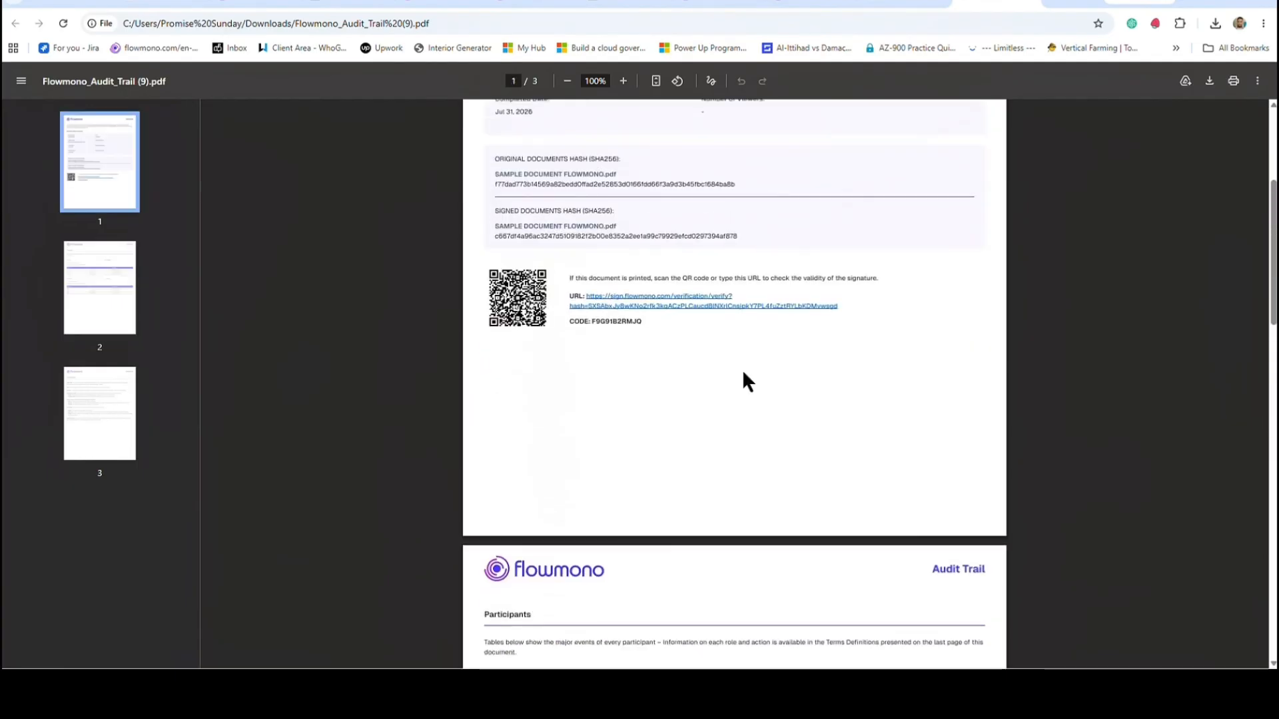